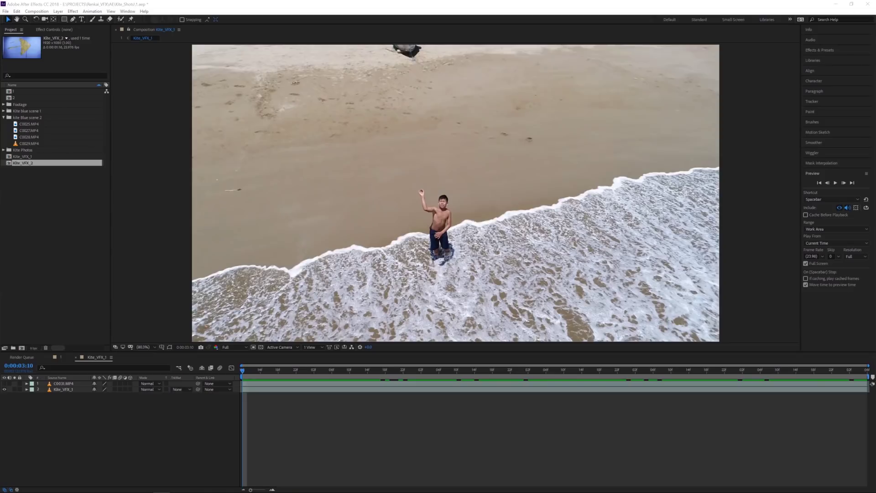
- Play and scrub through the composition to review the blue-screen kite footage
key(space)
click(323, 369)
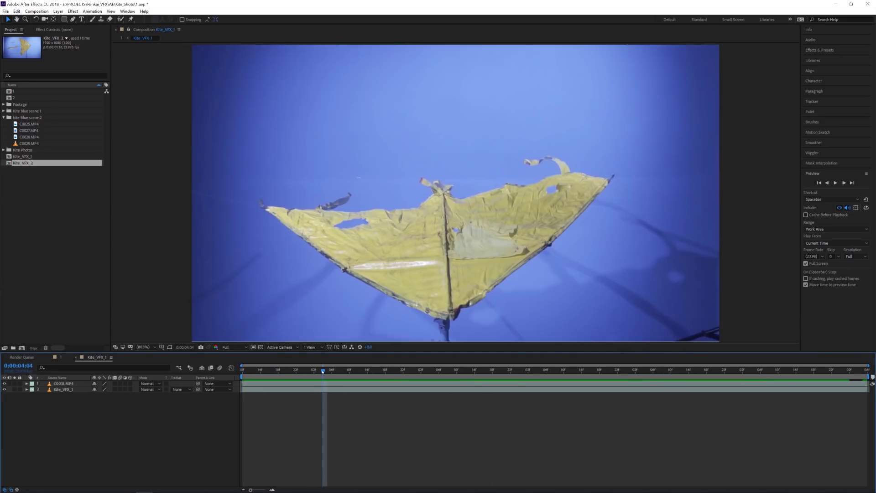
key(space)
drag(407, 369, 870, 377)
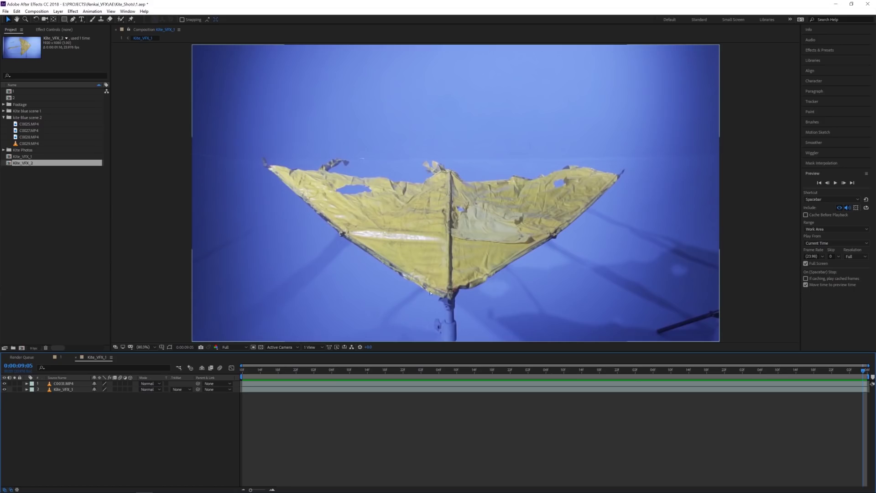
key(space)
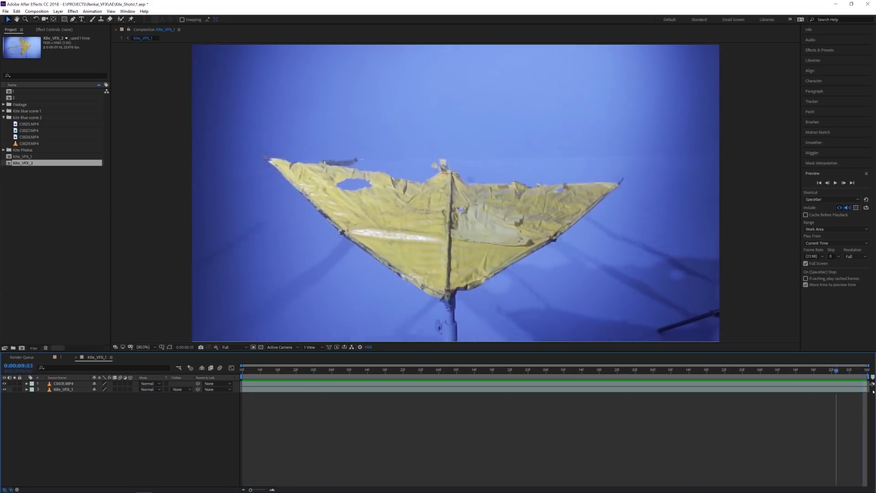
- Apply Warp Stabilizer VFX to the kite footage layer above Kite_VFX_1
click(61, 384)
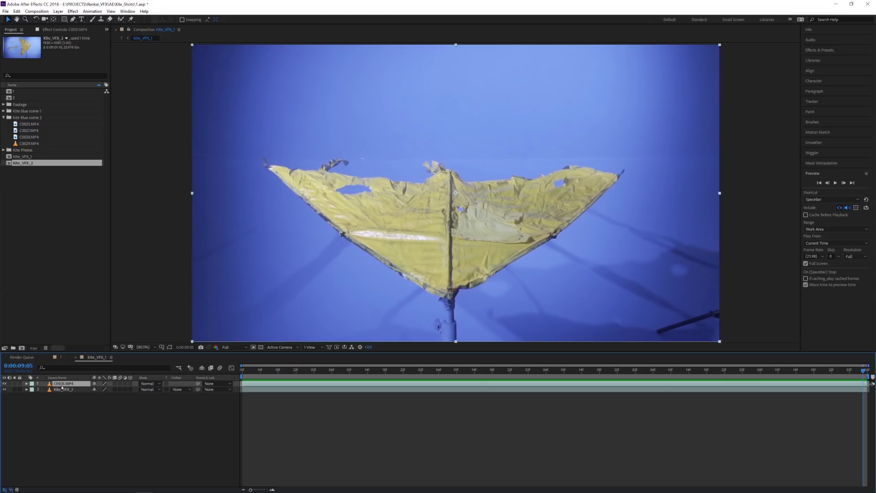
right_click(61, 388)
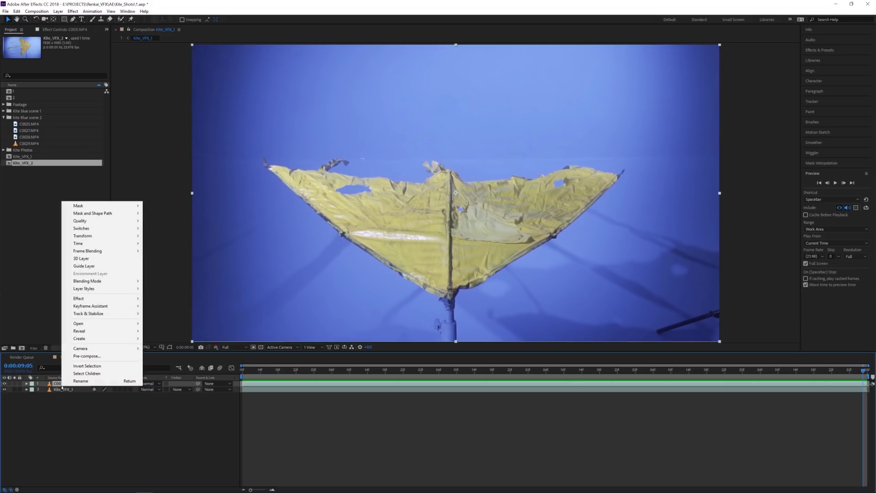
mouse_move(109, 314)
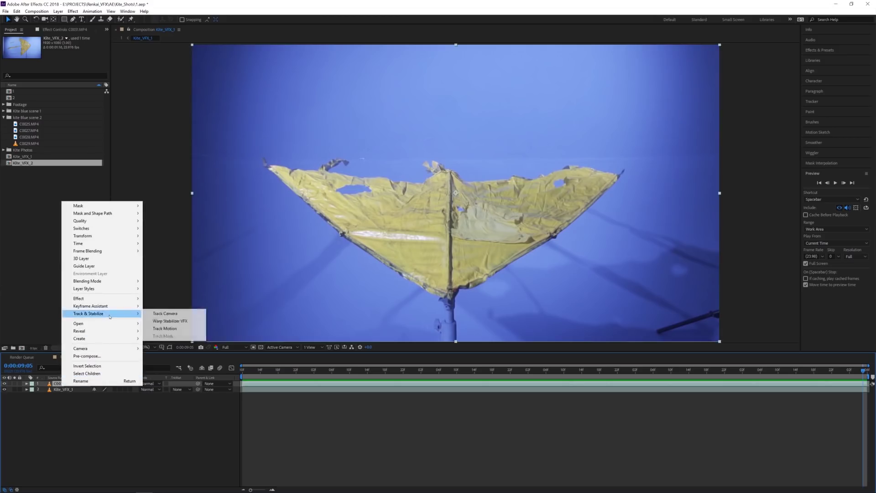
click(169, 321)
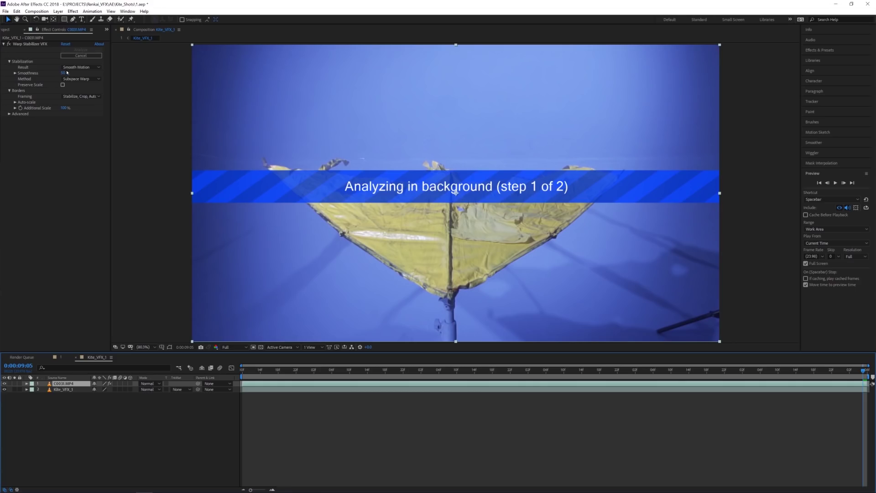
- Set the Warp Stabilizer method to Position and framing to Stabilize Only, and scrub through the stabilized clip
click(80, 67)
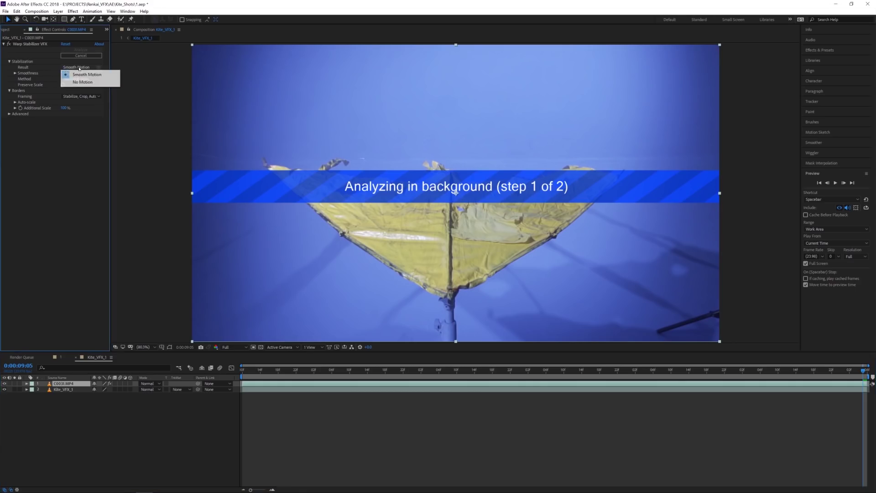
click(82, 90)
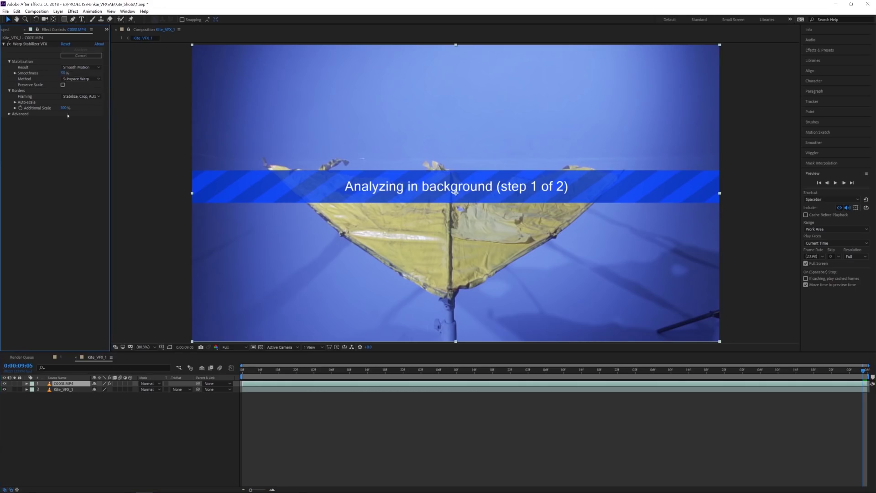
click(74, 79)
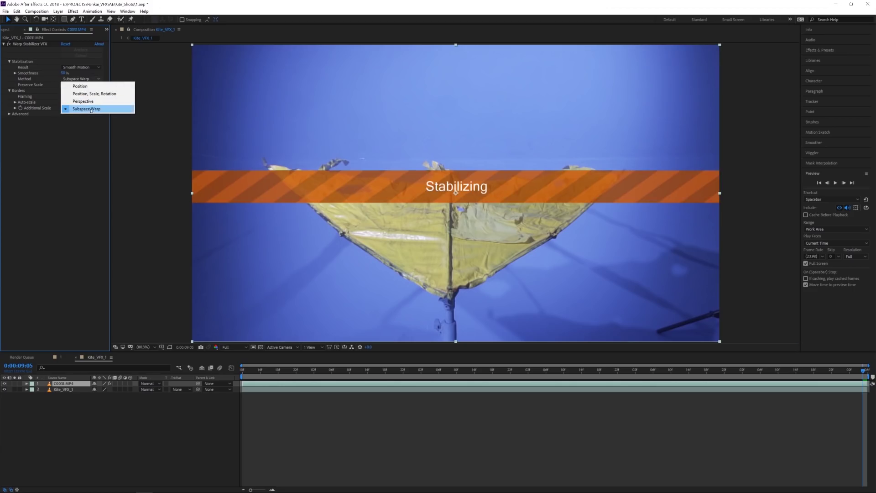
click(79, 87)
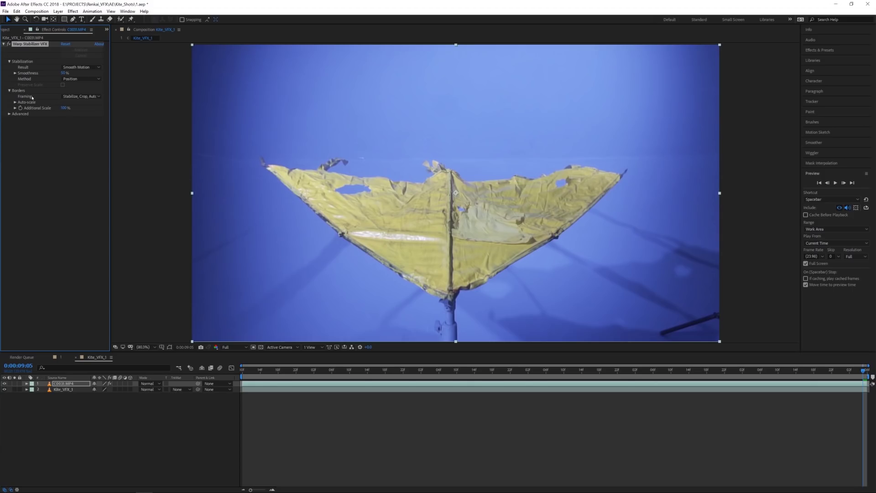
click(78, 96)
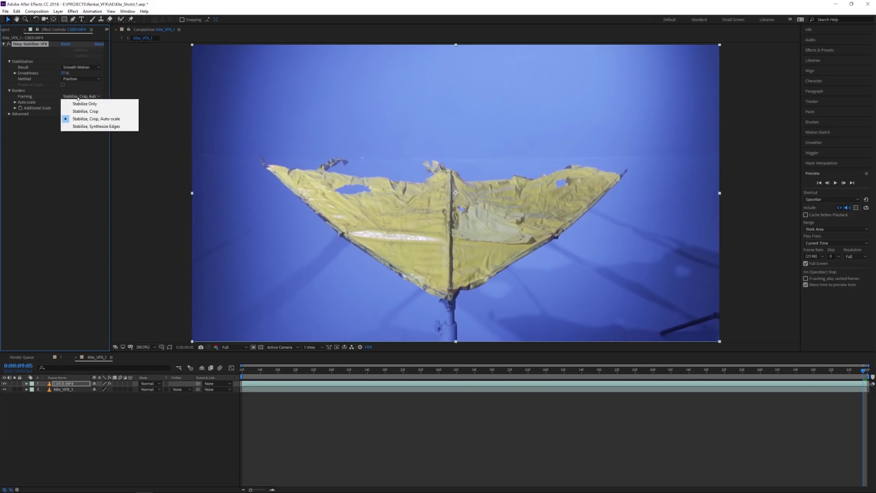
click(87, 104)
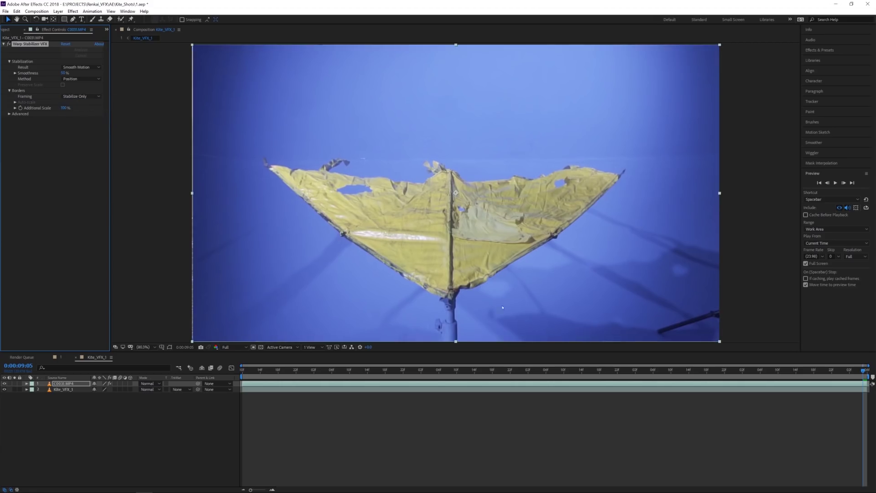
drag(247, 371, 820, 380)
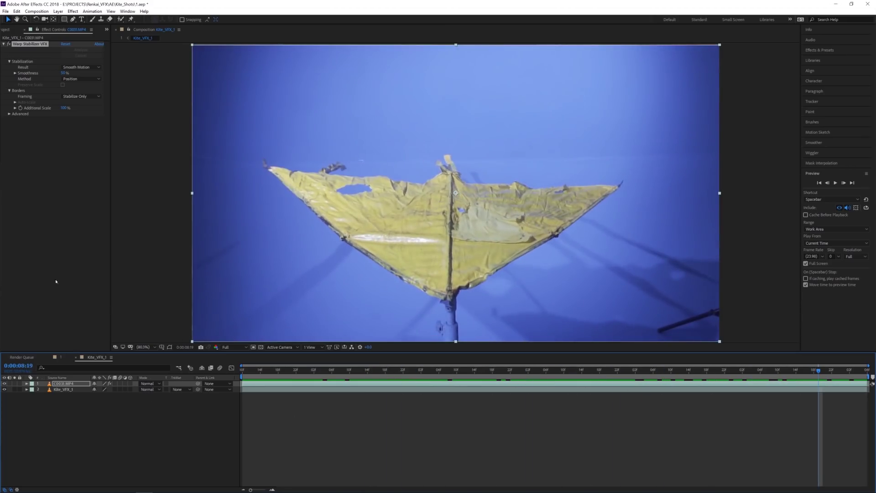
- Pre-compose the stabilized kite layer as "kite element", moving all attributes into the new composition
click(62, 384)
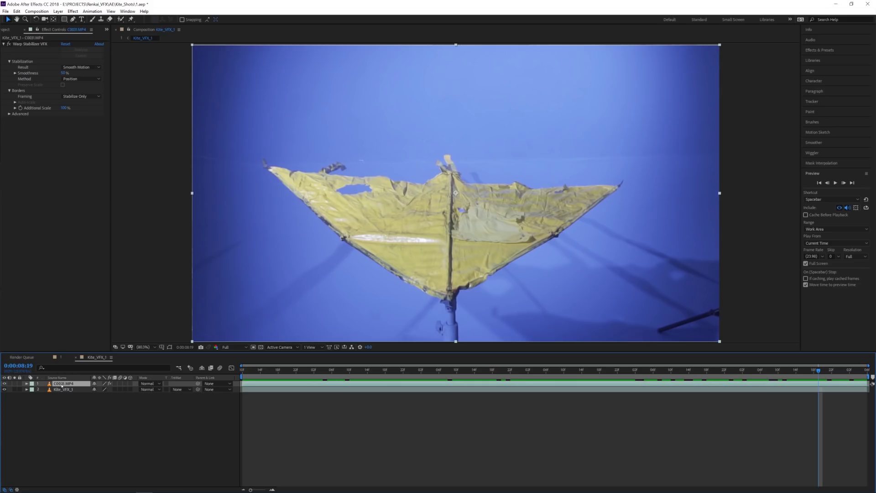
right_click(62, 385)
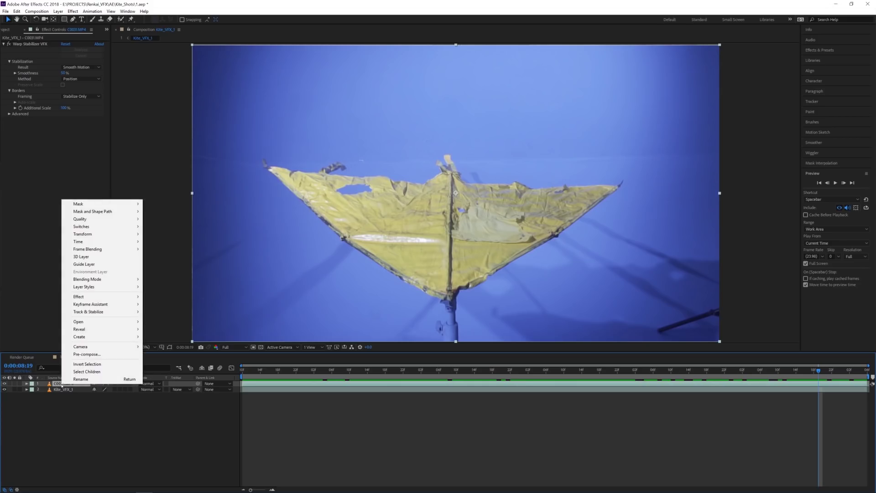
click(93, 356)
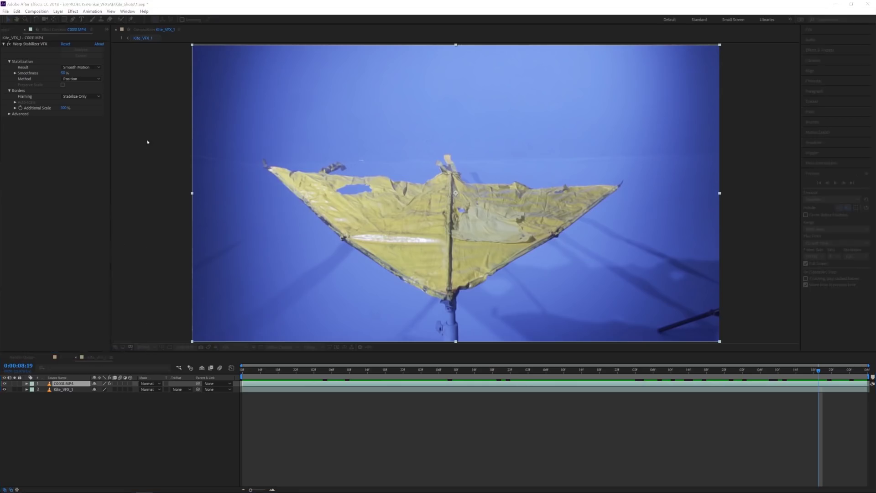
drag(476, 330, 404, 243)
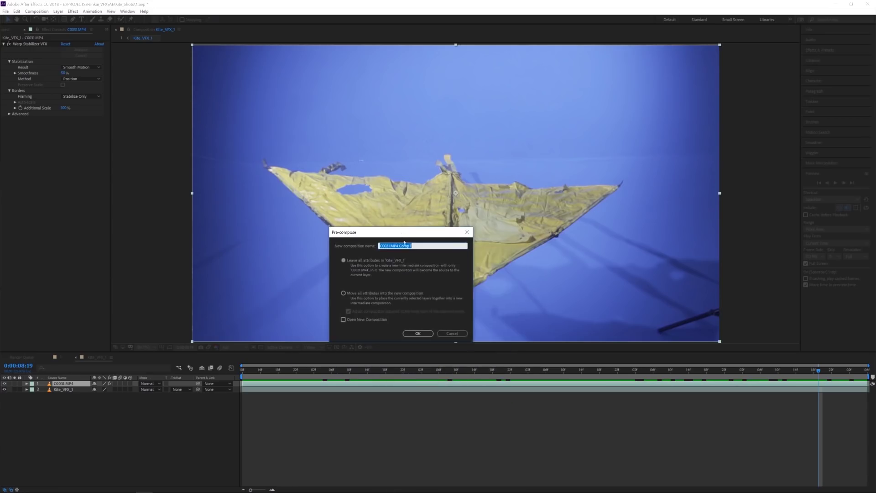
click(343, 294)
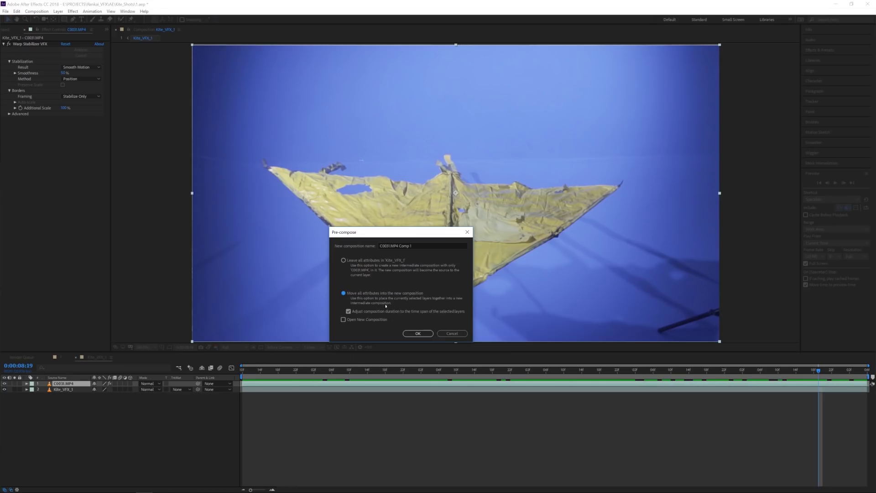
double_click(415, 246)
text(kite element)
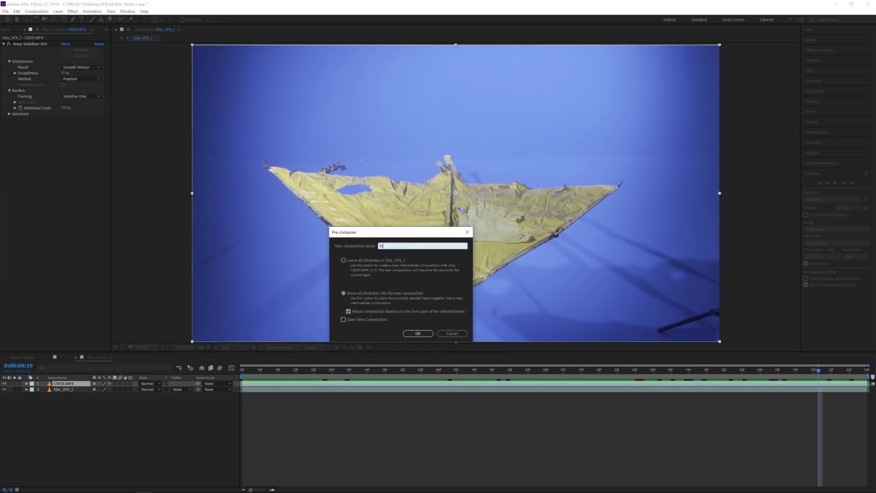
key(Return)
- Open the kite element composition and scrub through its footage
click(67, 383)
double_click(68, 384)
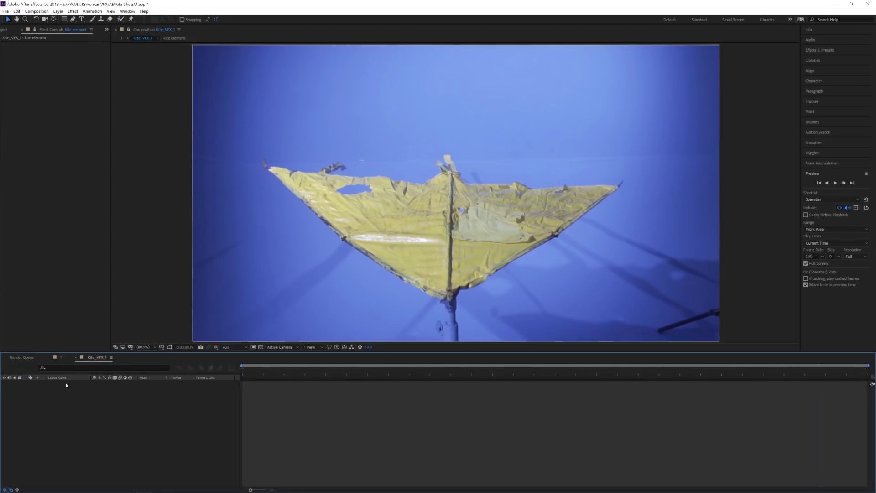
drag(285, 366, 706, 370)
click(59, 385)
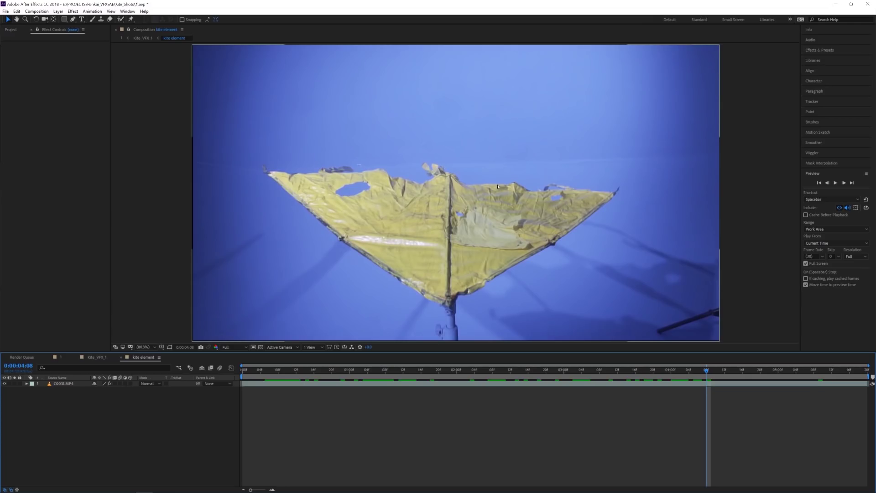
- Apply Keylight (1.2) to the kite footage and sample the blue backdrop just above the kite as the screen colour
click(66, 383)
right_click(69, 383)
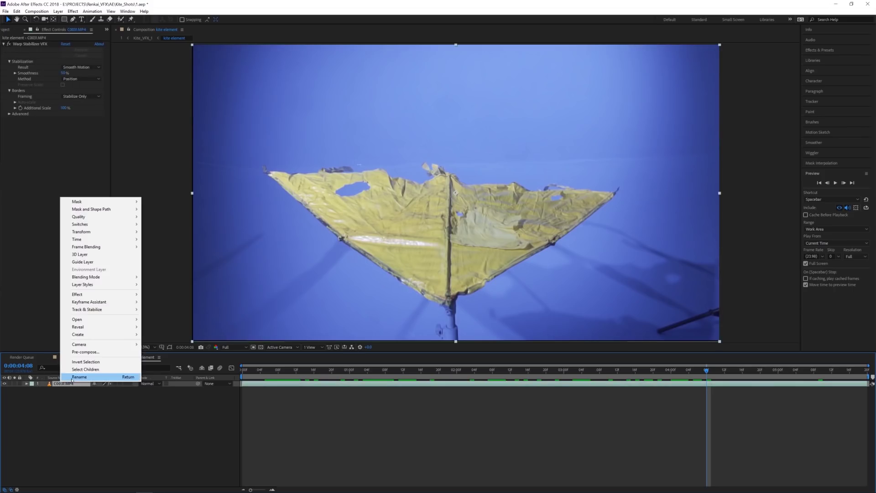
mouse_move(110, 294)
mouse_move(209, 393)
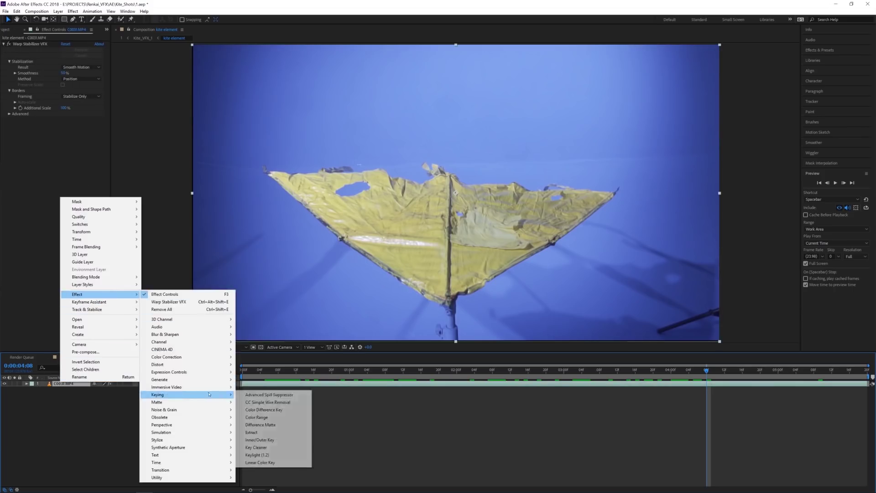
click(258, 454)
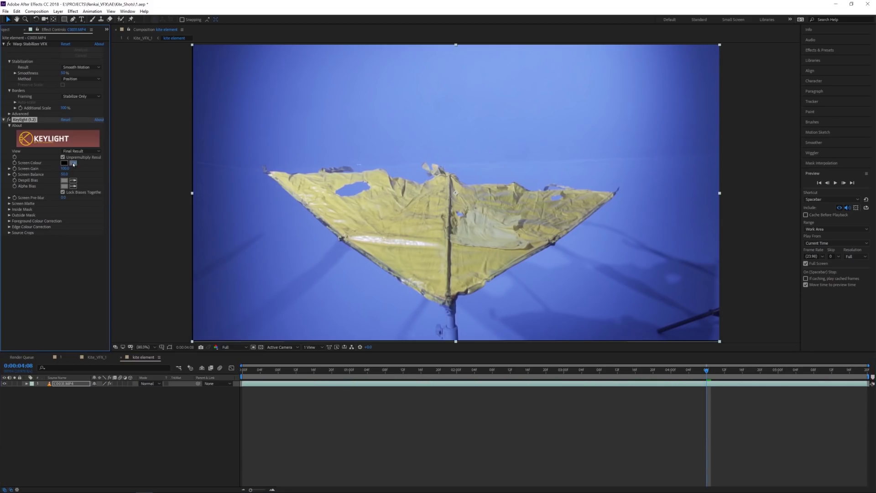
click(466, 169)
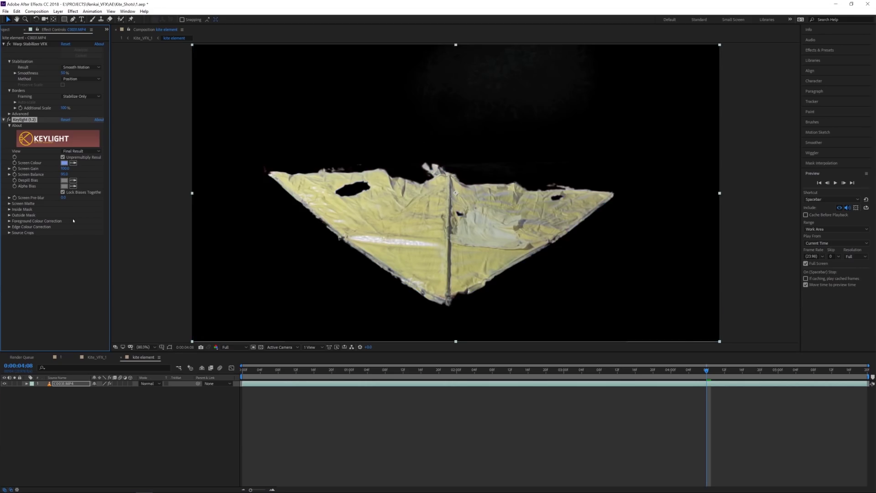
- Preview the keyed kite footage and switch Keylight's view to Combined Matte
key(space)
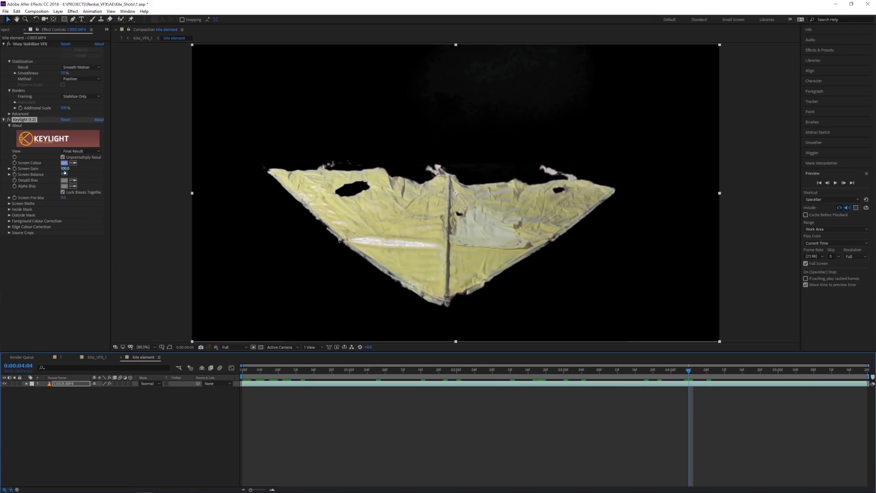
click(80, 151)
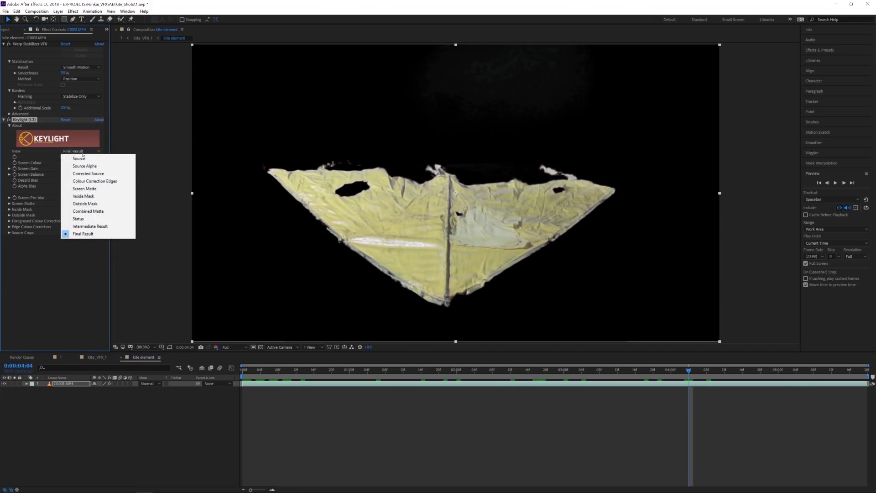
click(90, 212)
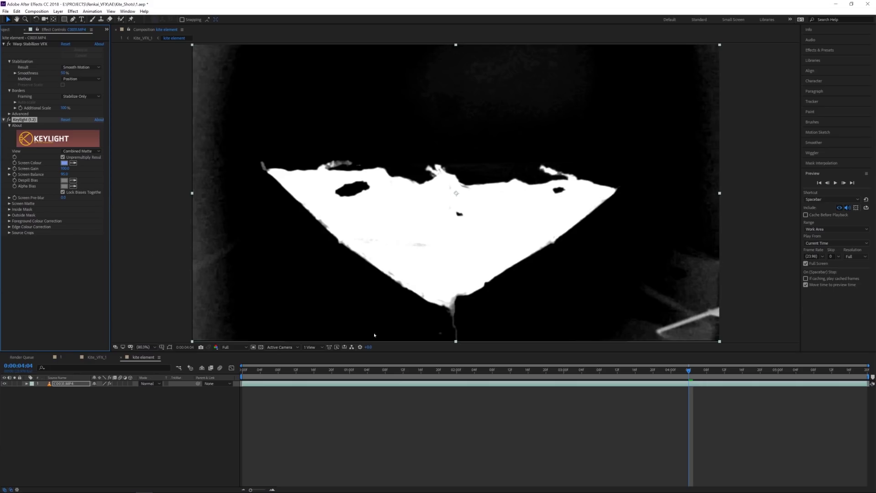
- Refine Keylight's screen matte by raising Clip Black and setting Clip White to about 99, and return the view to Final Result
click(9, 203)
drag(67, 215, 71, 209)
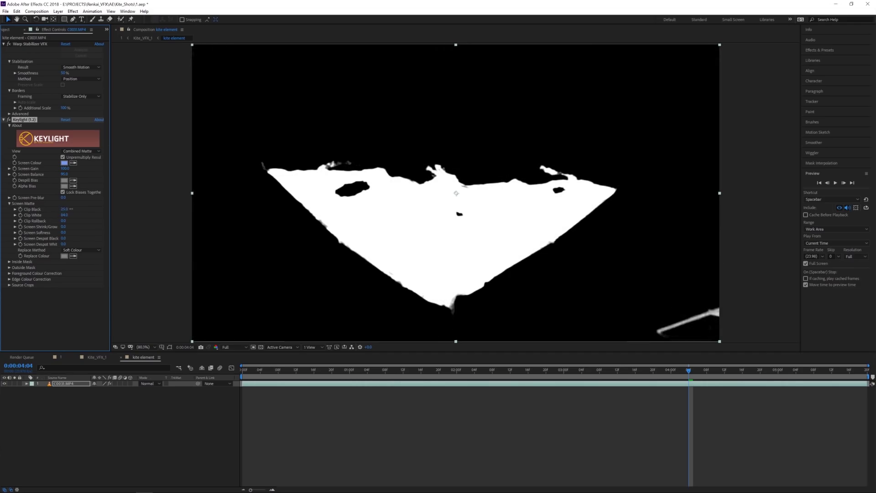
click(64, 215)
text(100)
key(Return)
drag(67, 214, 65, 215)
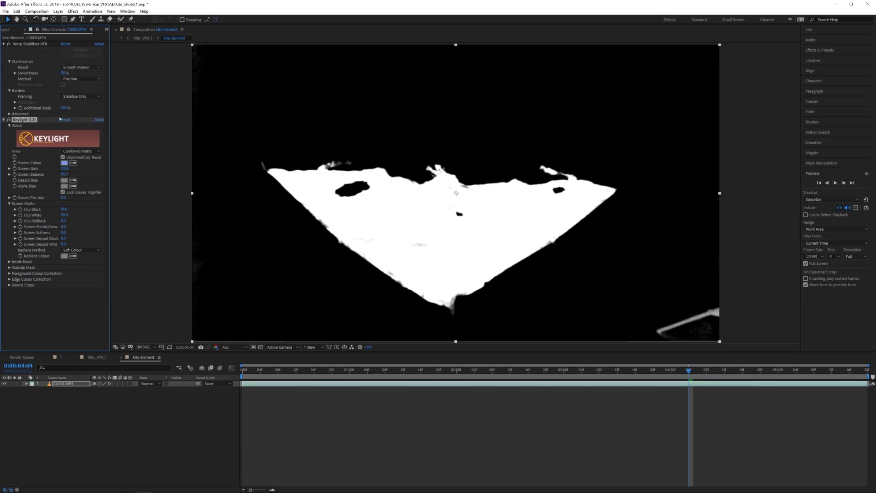
click(82, 150)
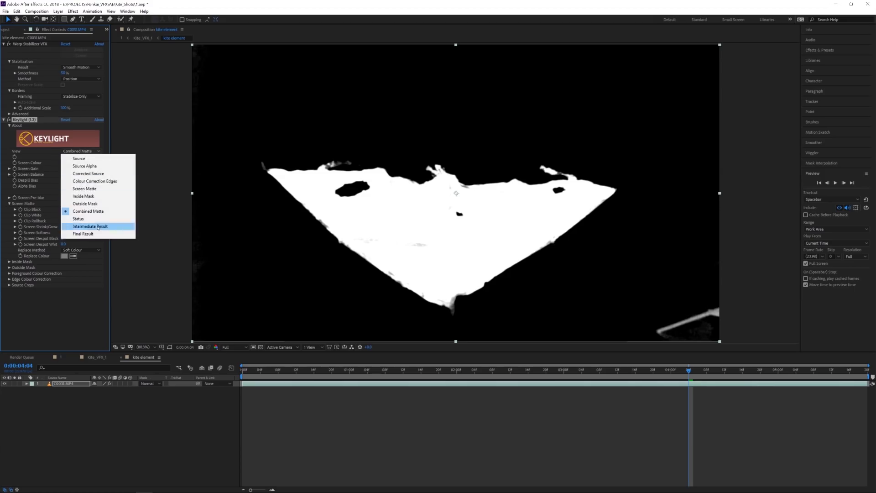
click(77, 235)
- Draw a closed six-point Pen-tool mask loosely around the kite on the keyed footage layer
click(73, 20)
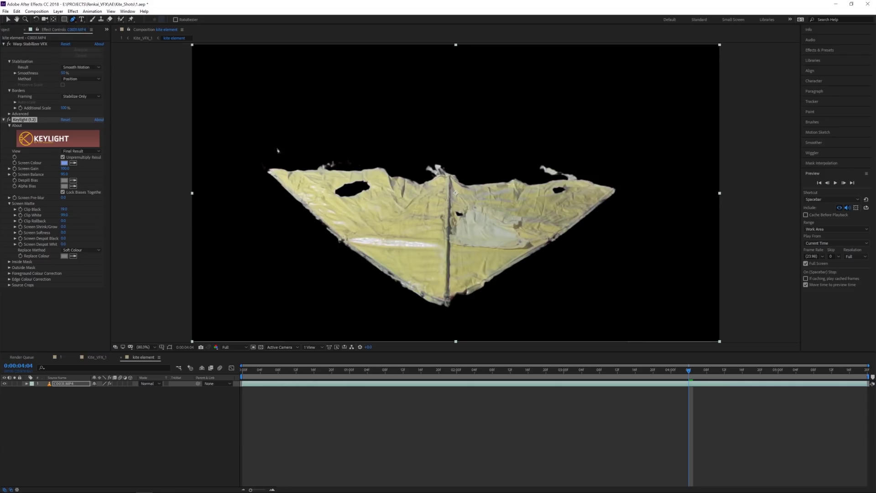
drag(245, 140, 265, 139)
click(449, 128)
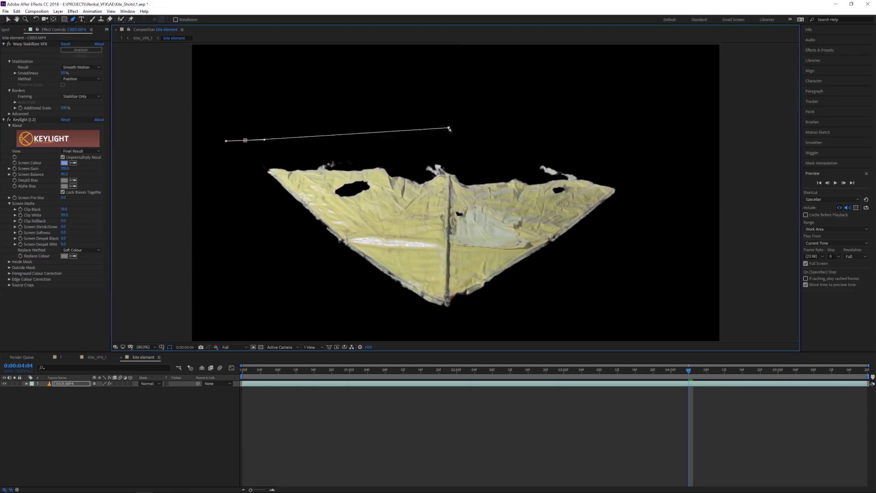
click(652, 162)
click(595, 311)
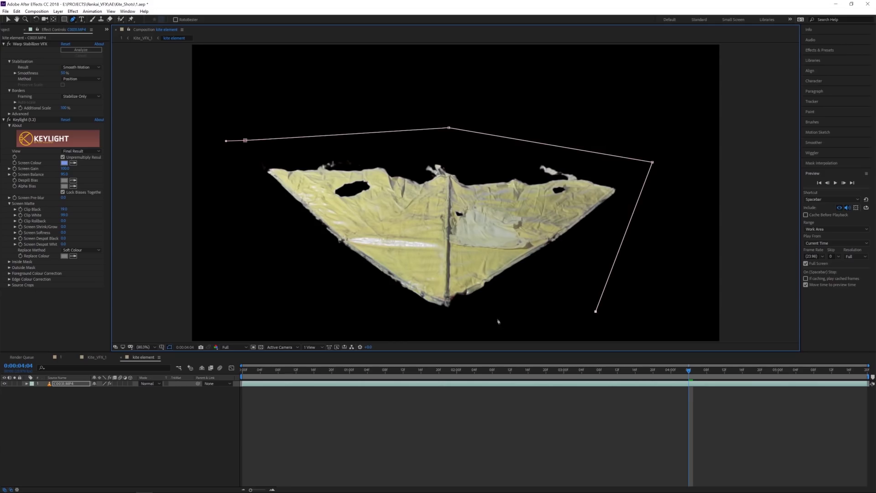
click(446, 328)
click(264, 273)
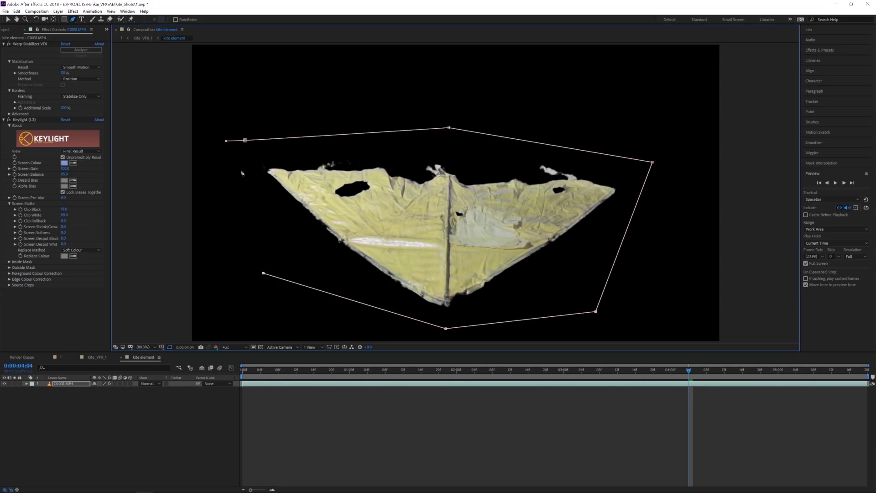
click(246, 141)
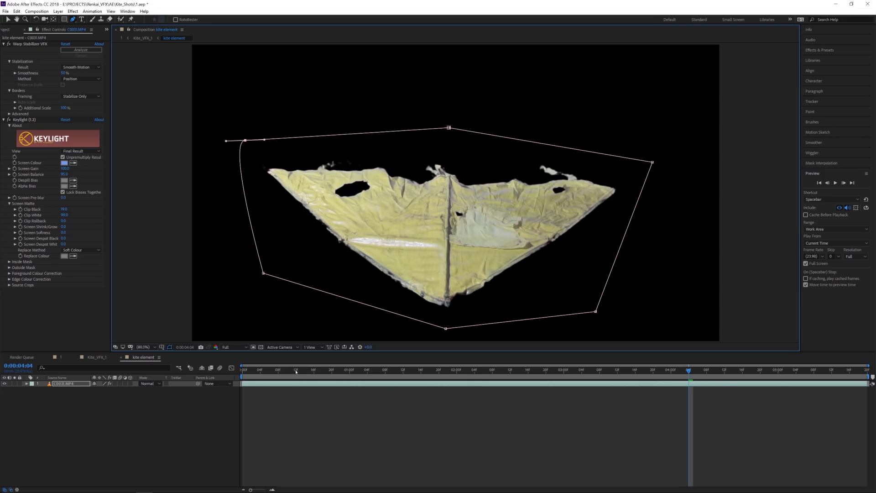
- Check the mask over a transparent background across the clip and move its upper-middle and upper-right points outward to clear the kite's edges
click(261, 346)
drag(263, 375, 617, 389)
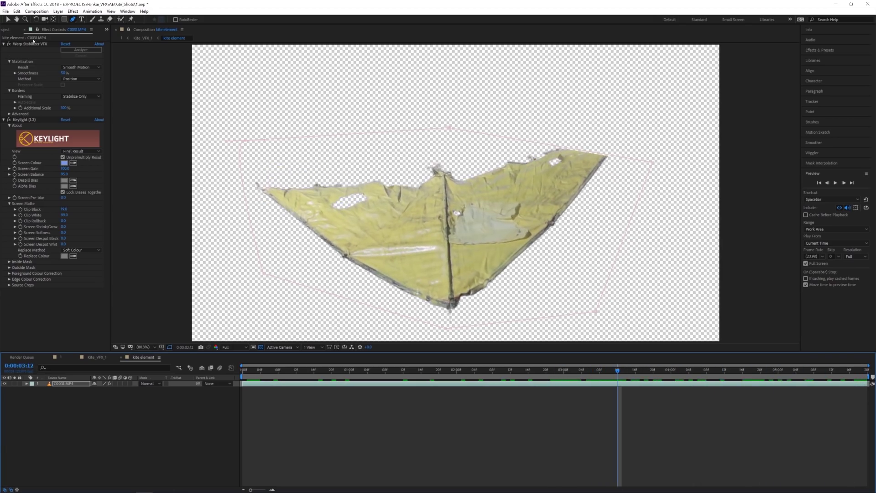
click(9, 20)
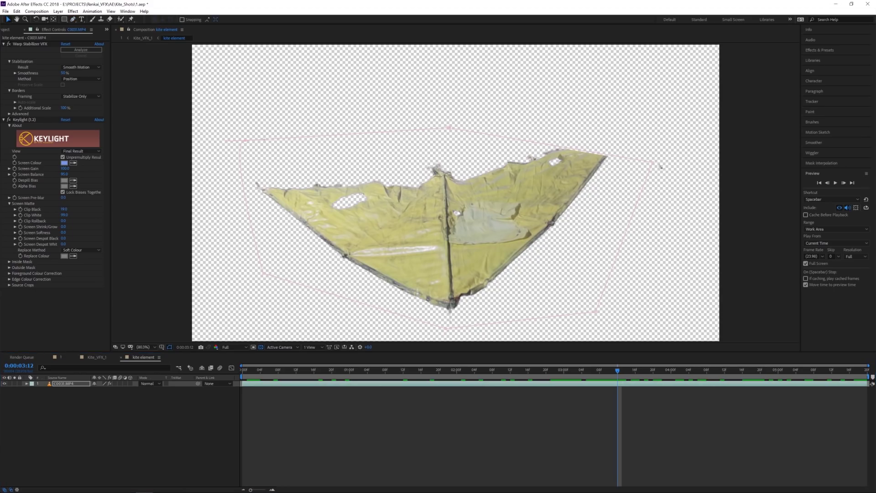
drag(653, 164, 662, 129)
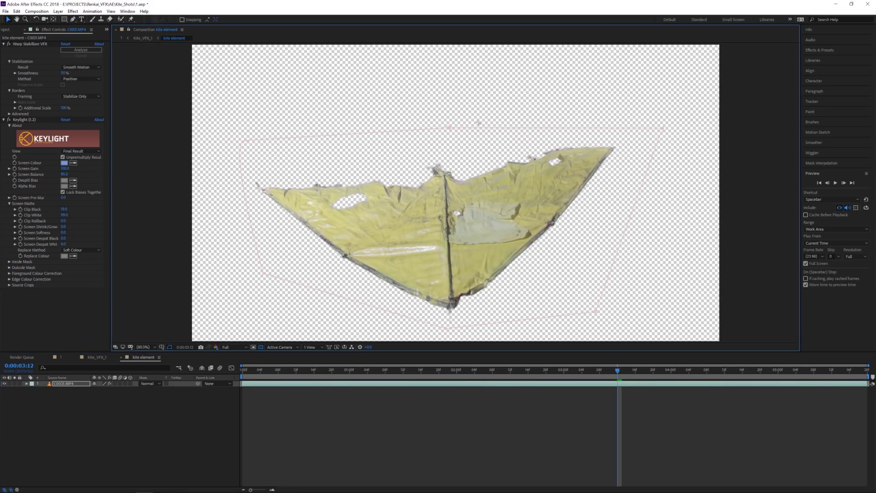
drag(446, 127, 442, 103)
key(shift+Page_Down)
drag(680, 372, 253, 396)
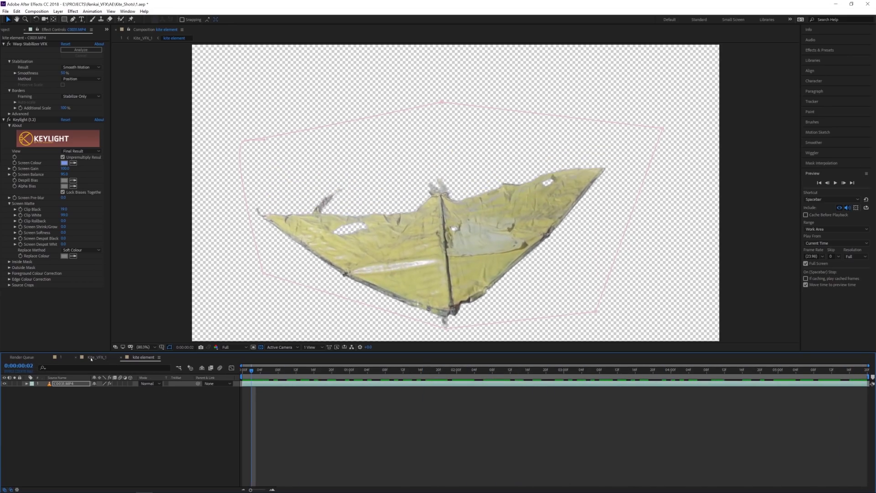
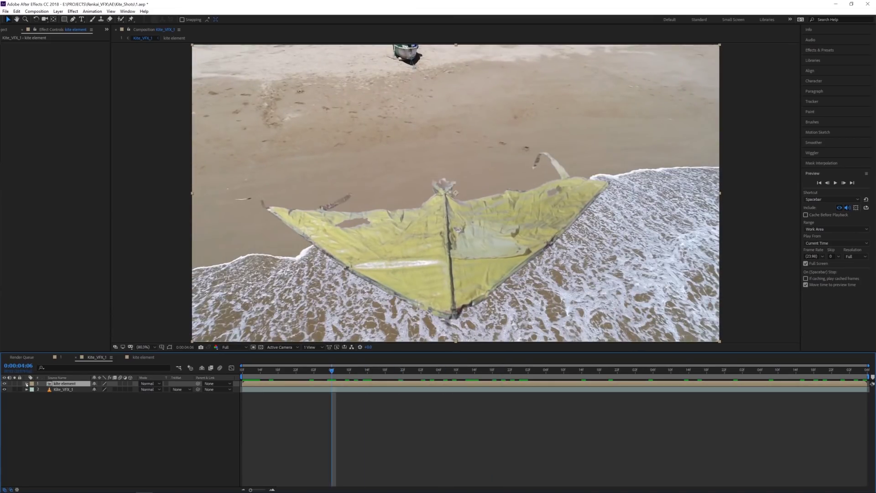
- Duplicate the kite element layer in the Kite_VFX_1 composition, hide the upper copy and select the lower one
key(ctrl+d)
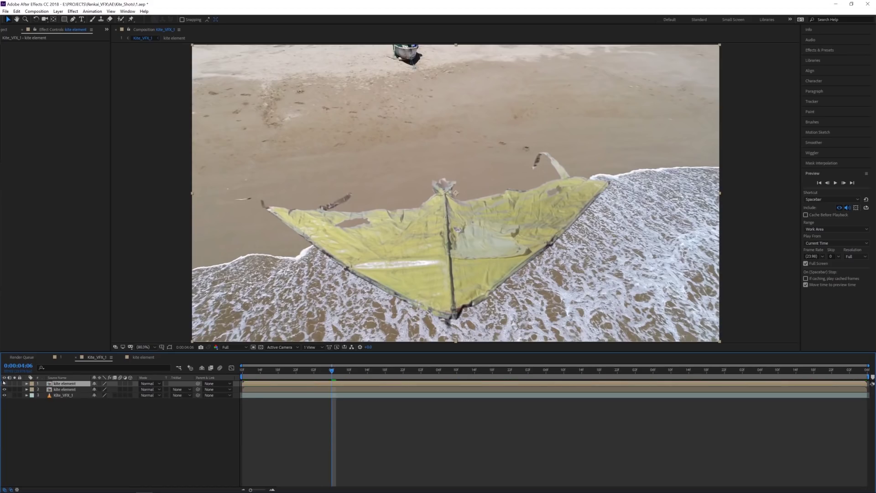
click(5, 383)
key(ctrl+Down)
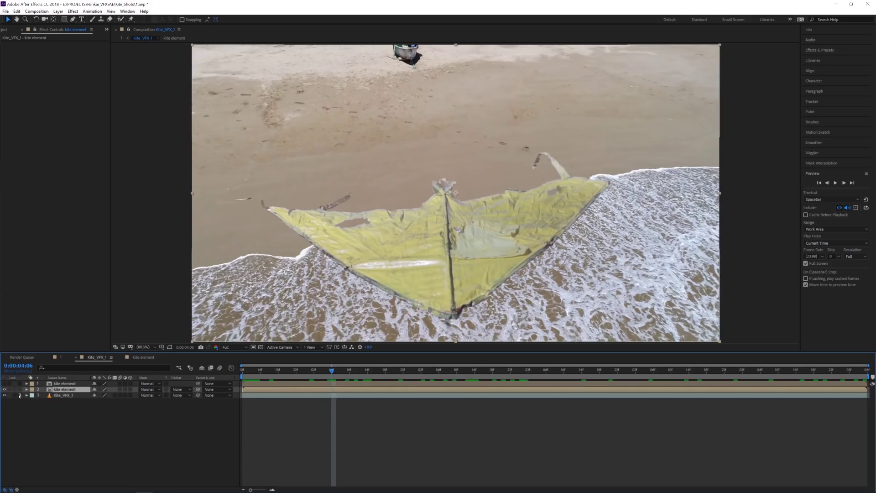
- Scale the visible kite copy down to about 29% and place it at the boy's raised hand on the first frame
click(26, 389)
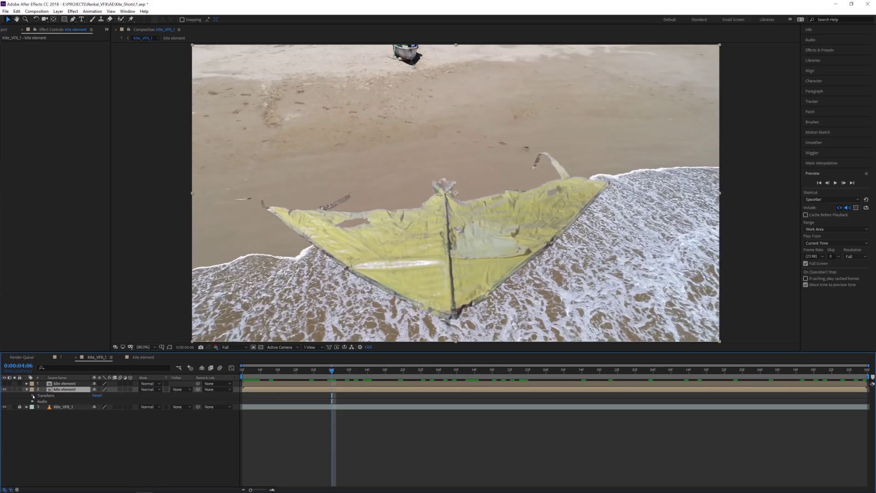
click(33, 395)
drag(103, 413, 77, 412)
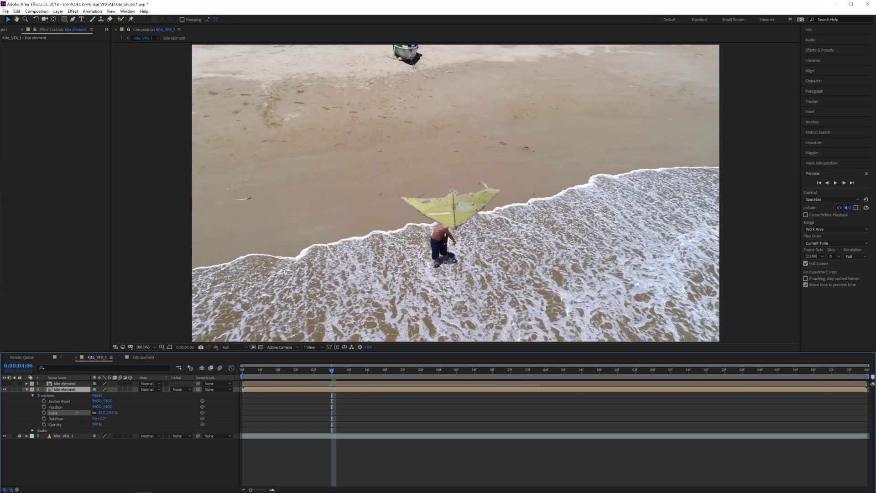
click(44, 412)
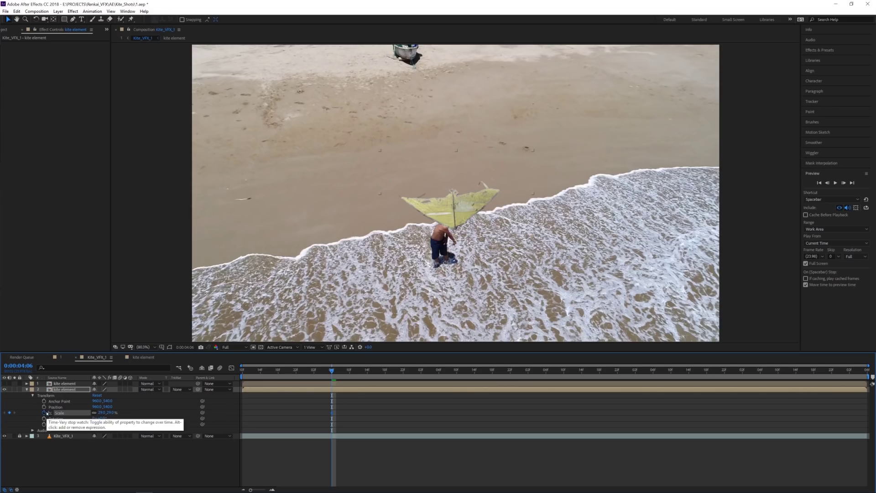
click(44, 414)
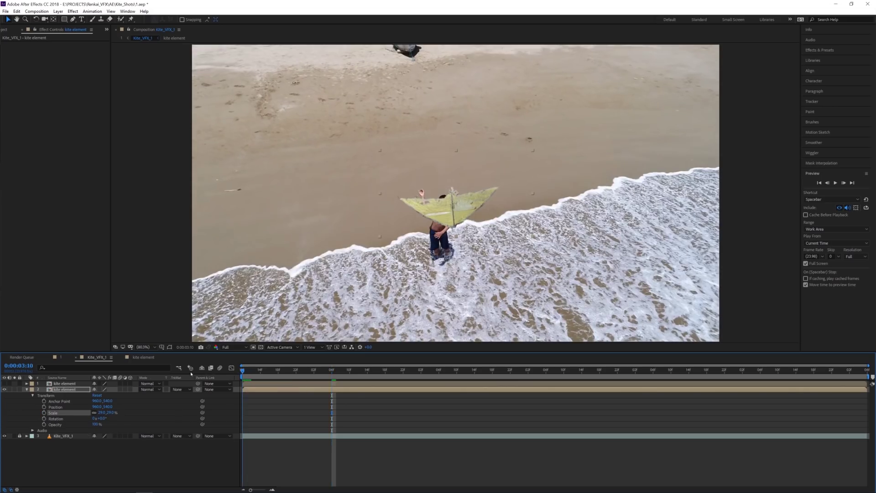
click(244, 374)
drag(451, 205, 252, 267)
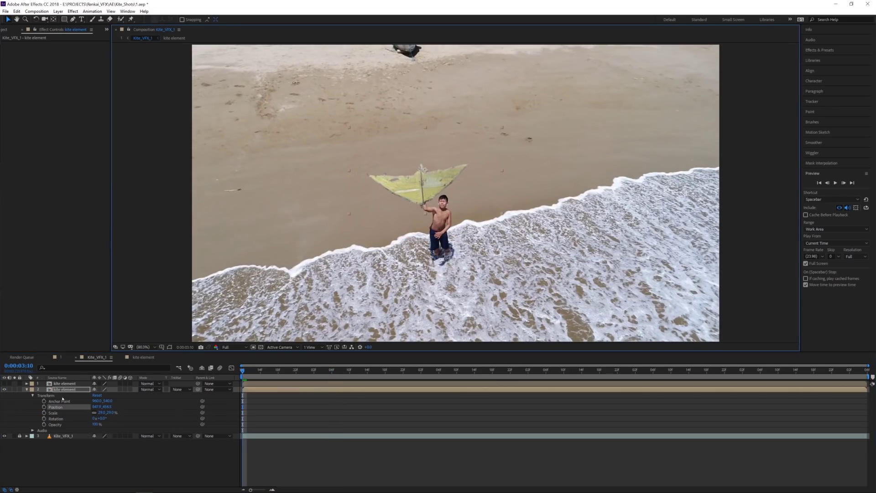
- Add Position, Scale and Rotation keyframes at 0:00:03:10, tilting the kite counterclockwise, shrinking it to about 22% and aligning it with the boy's hand
click(44, 407)
click(44, 412)
click(43, 418)
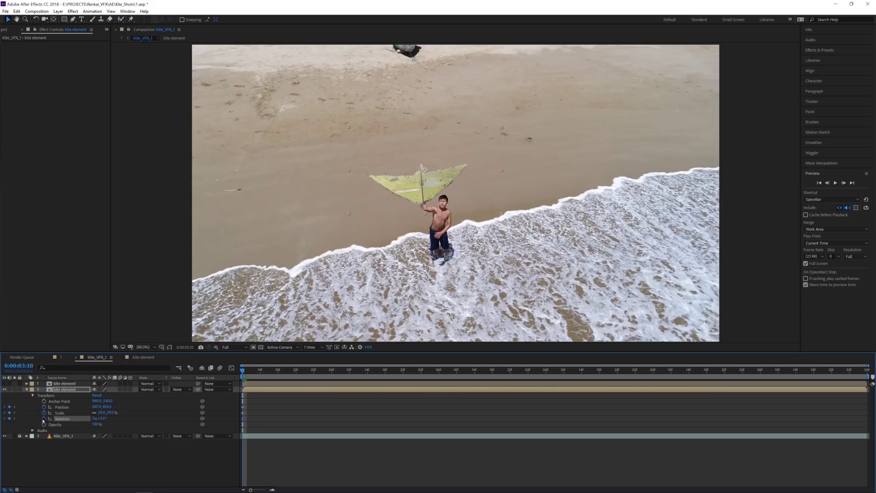
drag(99, 418, 98, 418)
drag(473, 207, 467, 207)
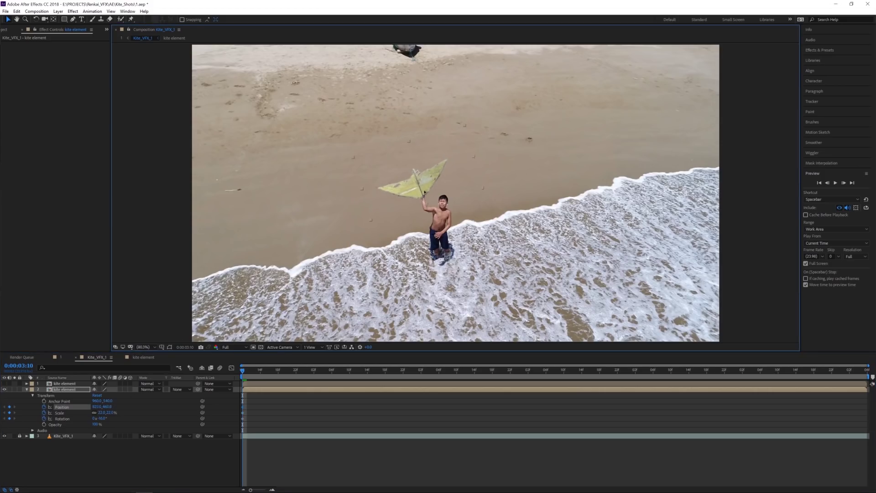
drag(424, 193, 425, 194)
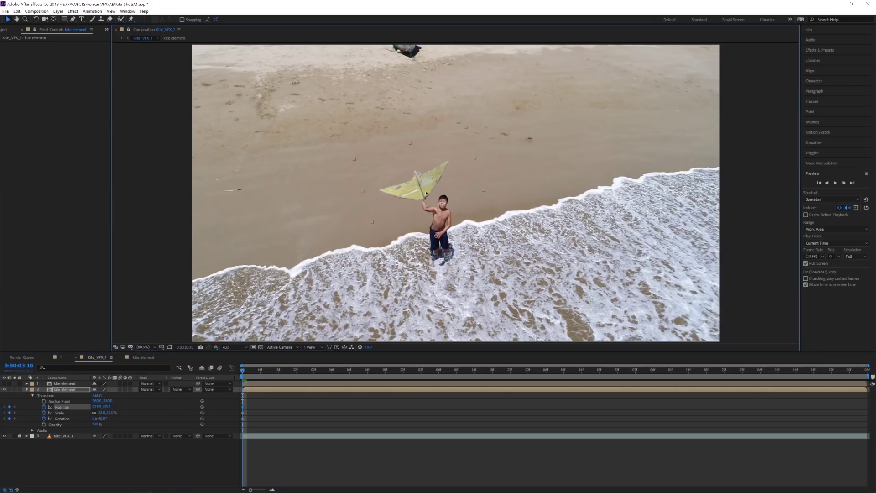
- At 0:00:04:02, keyframe the kite over the water below the boy, tilted further counterclockwise and scaled up slightly
drag(247, 370, 314, 371)
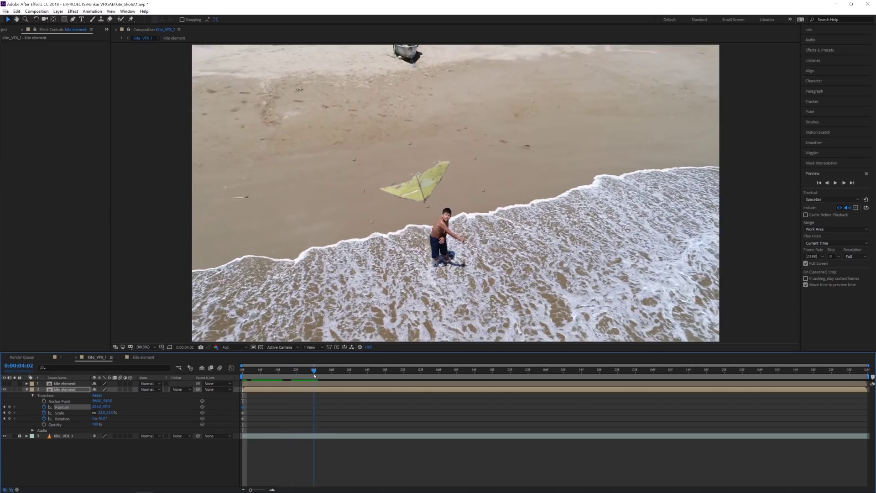
drag(442, 217, 485, 306)
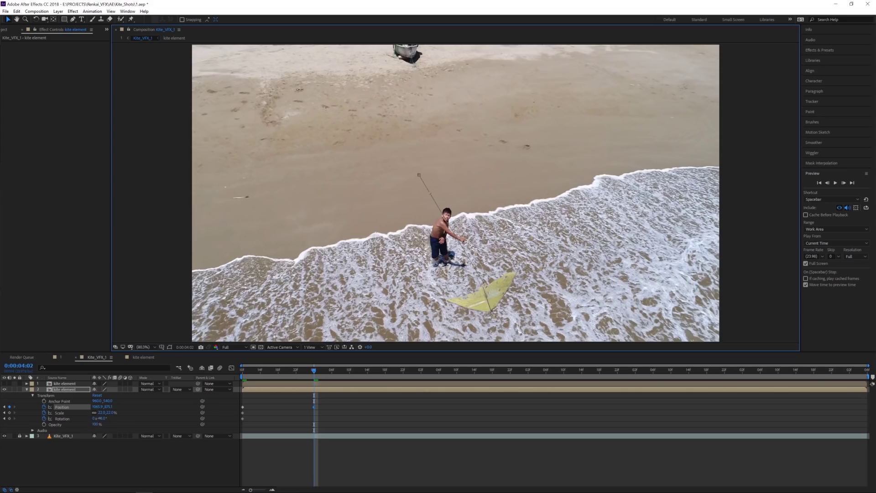
mouse_move(100, 418)
mouse_down()
mouse_move(90, 417)
mouse_move(105, 415)
mouse_up()
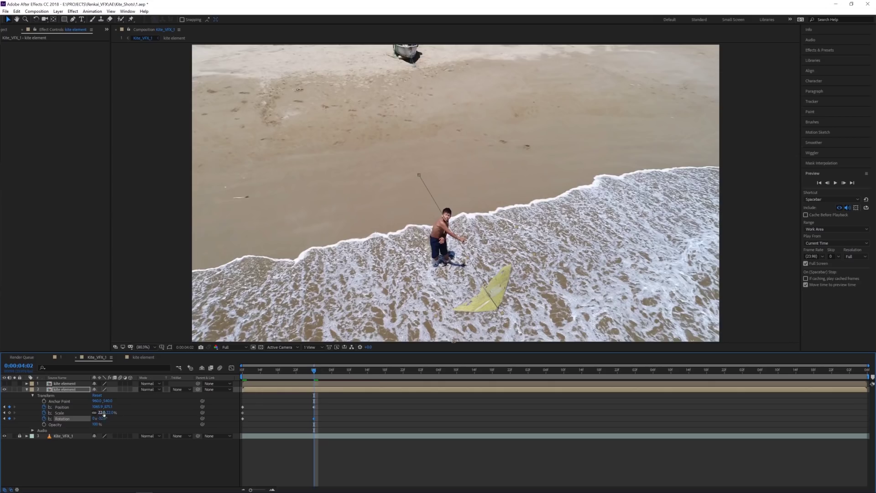
drag(104, 414, 105, 413)
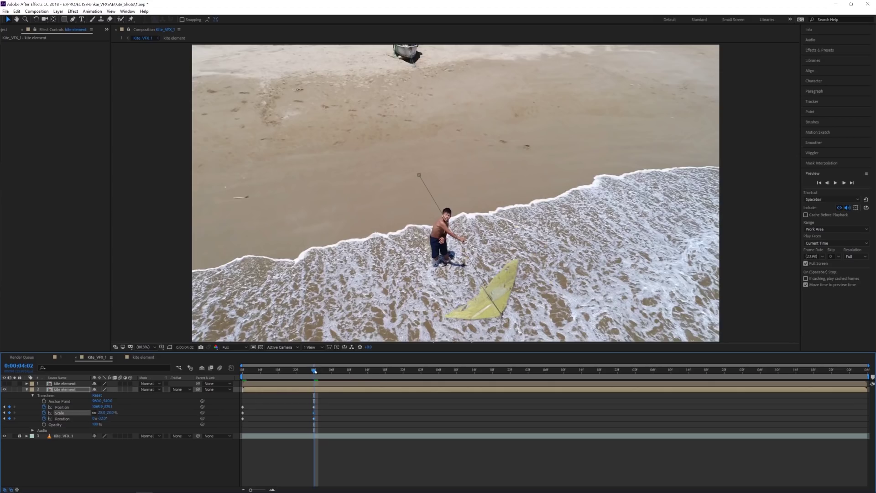
- At 0:00:09:05, keyframe the kite scaled to about 75%, rotated clockwise and shifted left of the boy, and preview the animation from the start
mouse_move(315, 371)
mouse_down()
mouse_move(260, 371)
mouse_move(306, 371)
mouse_move(316, 381)
mouse_up()
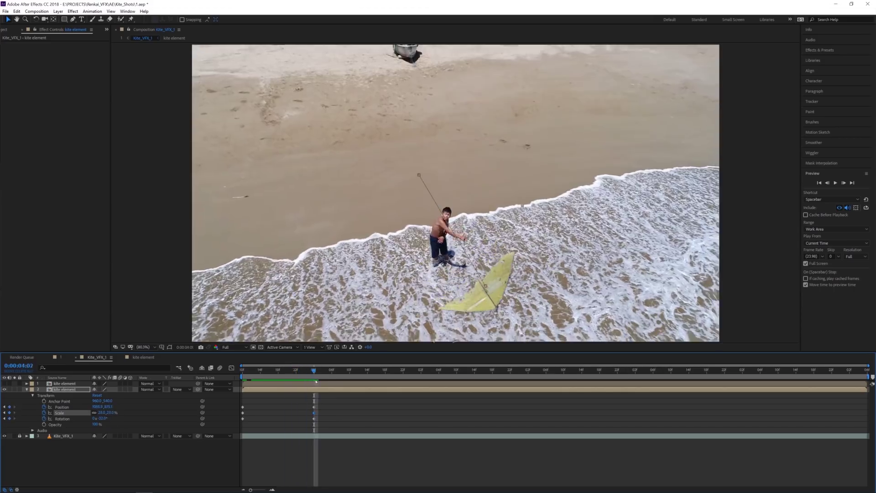
key(space)
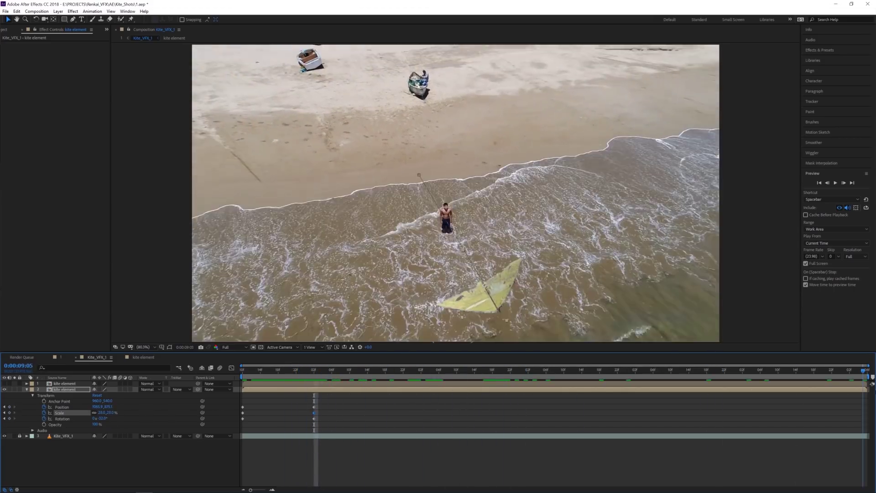
drag(479, 305, 443, 294)
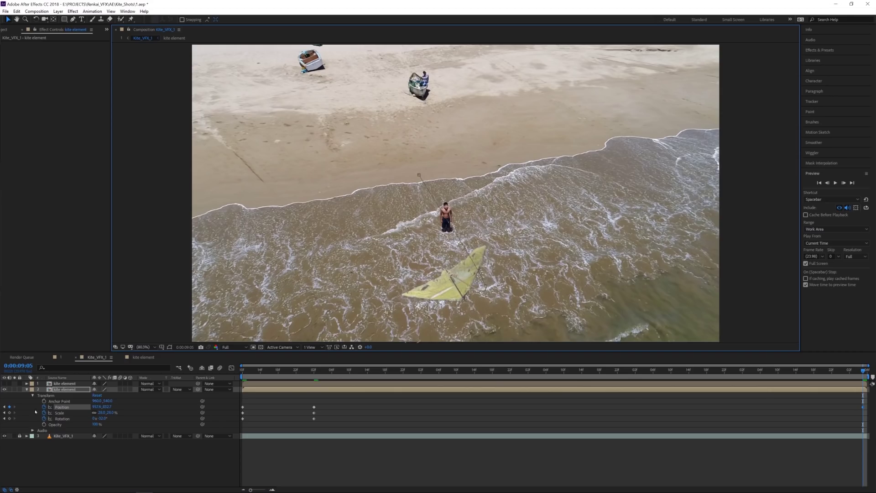
drag(101, 413, 139, 420)
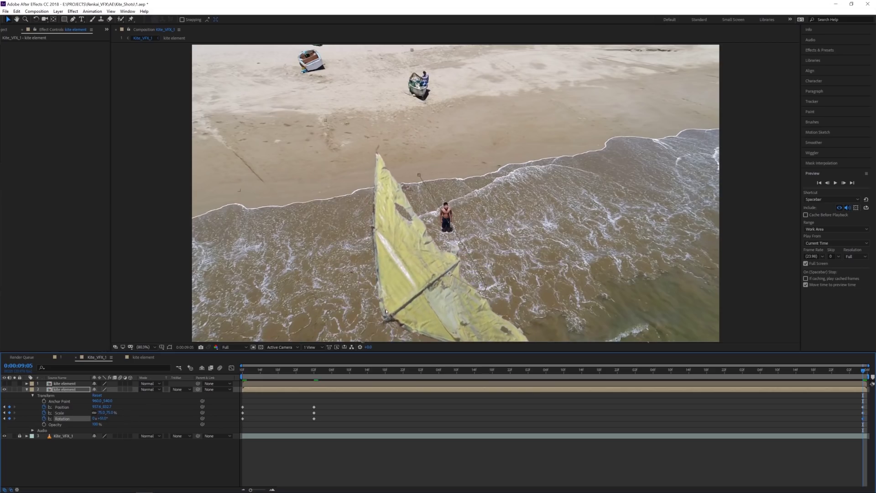
drag(439, 317, 392, 294)
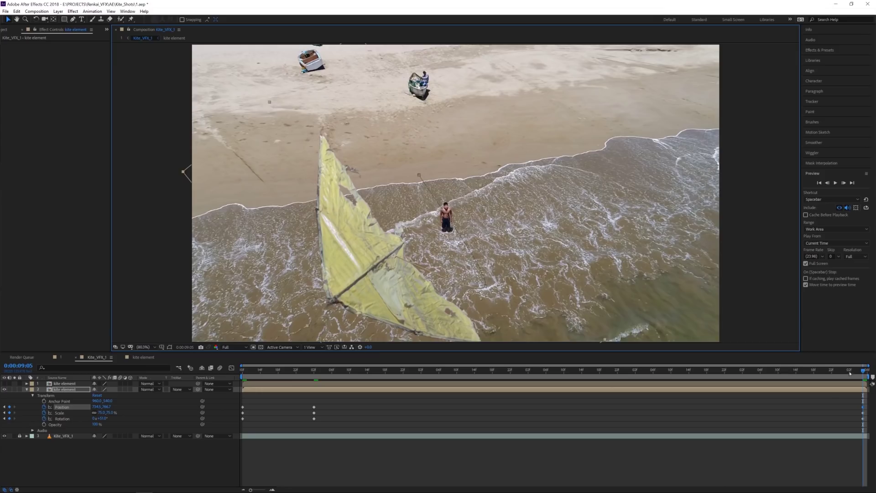
drag(865, 373, 280, 357)
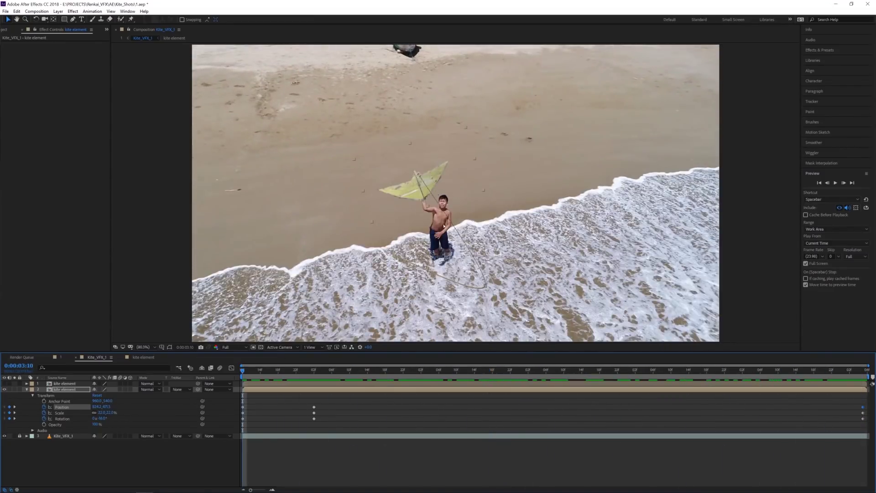
click(835, 185)
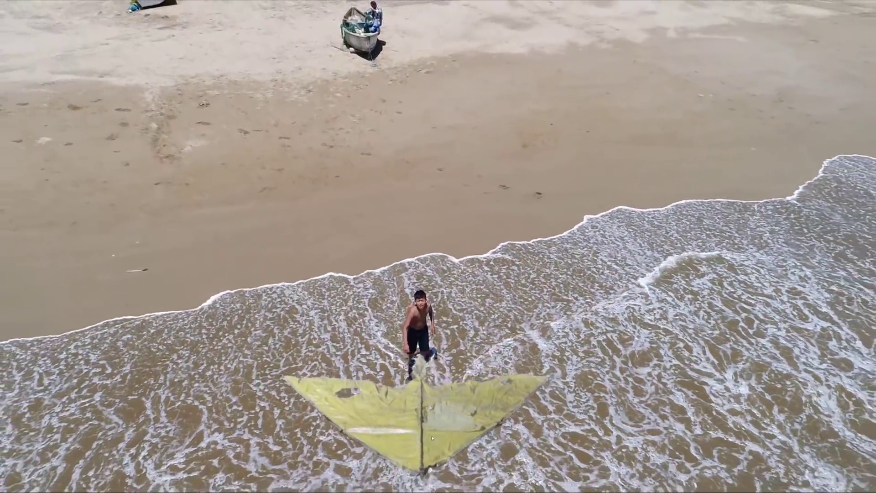
key(space)
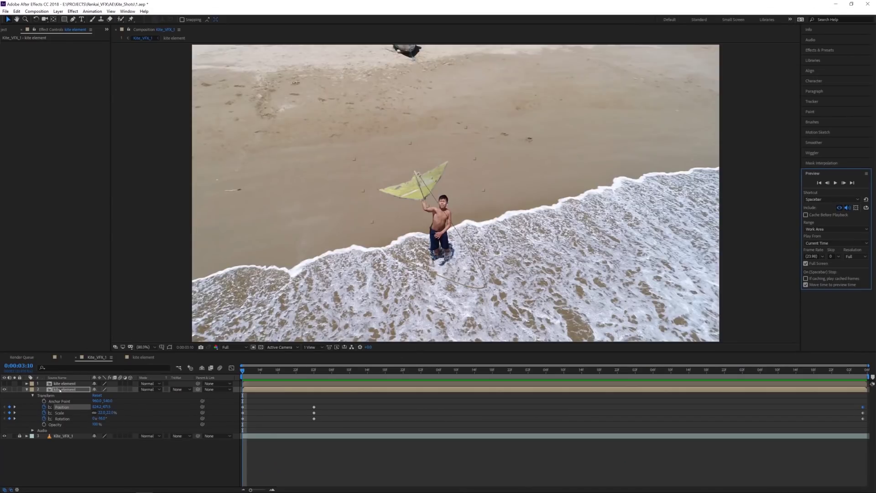
- Delete the animated kite copy, make the remaining kite element layer visible and expand its properties
click(60, 390)
key(Delete)
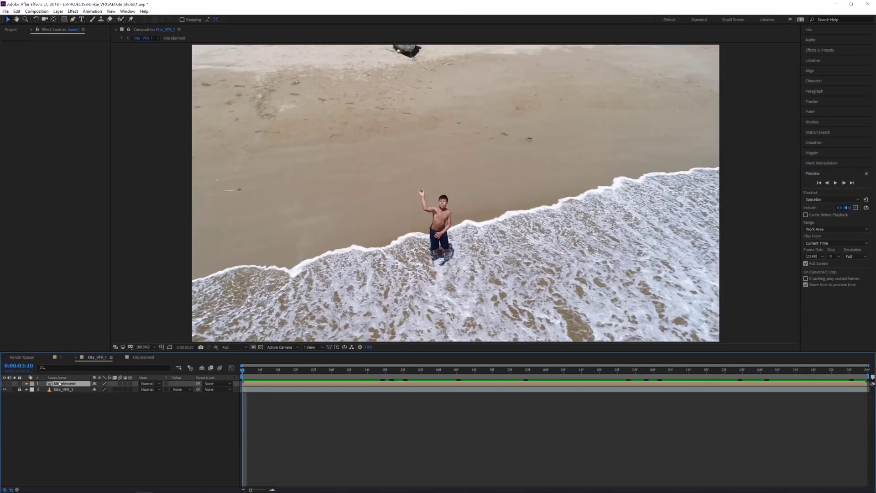
click(4, 383)
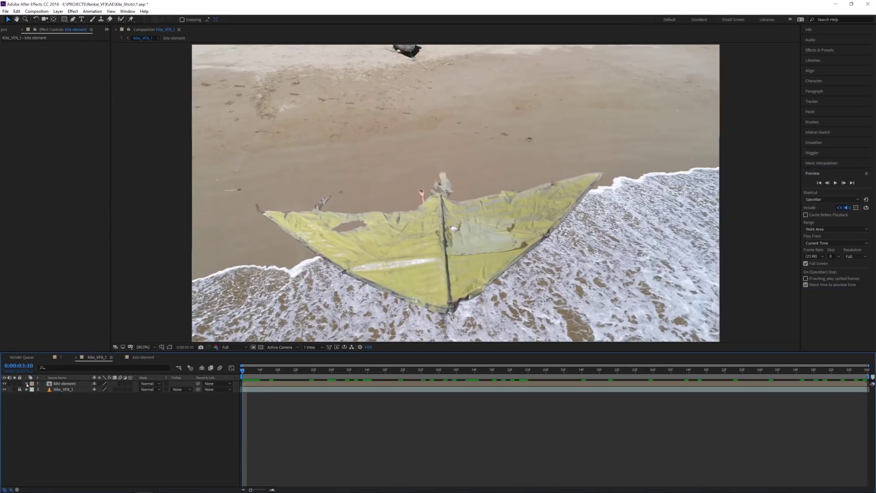
click(26, 384)
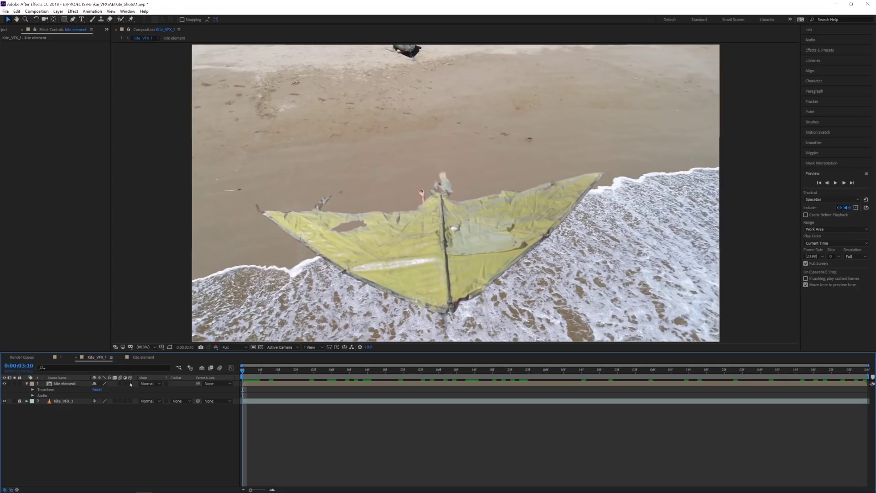
- Turn the kite element into a 3D layer
click(132, 383)
- Hide the timeline's Switches column and show it again
right_click(66, 378)
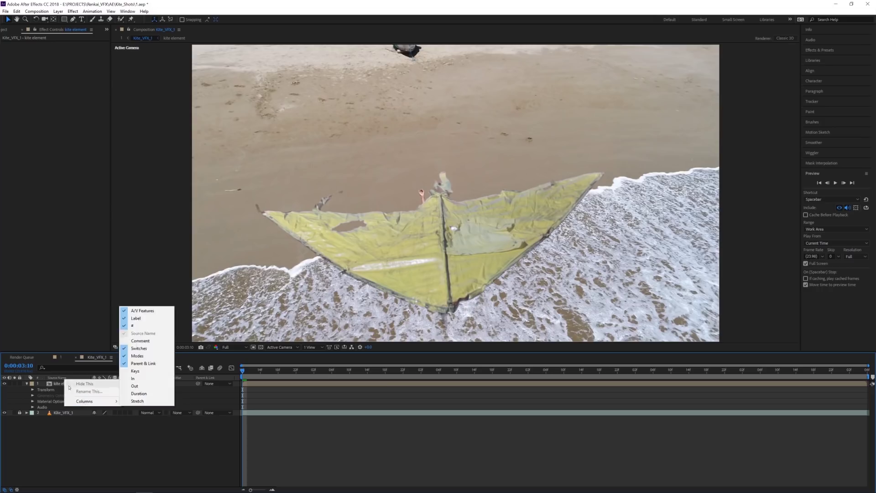
mouse_move(98, 401)
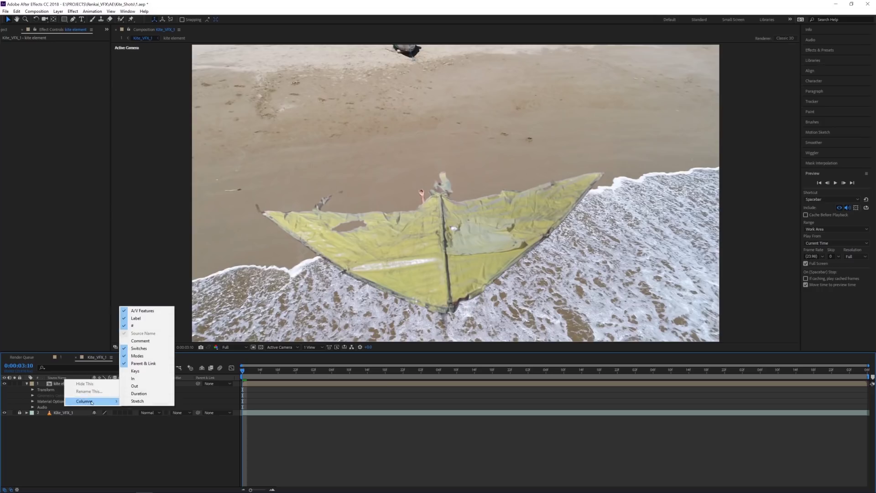
click(137, 348)
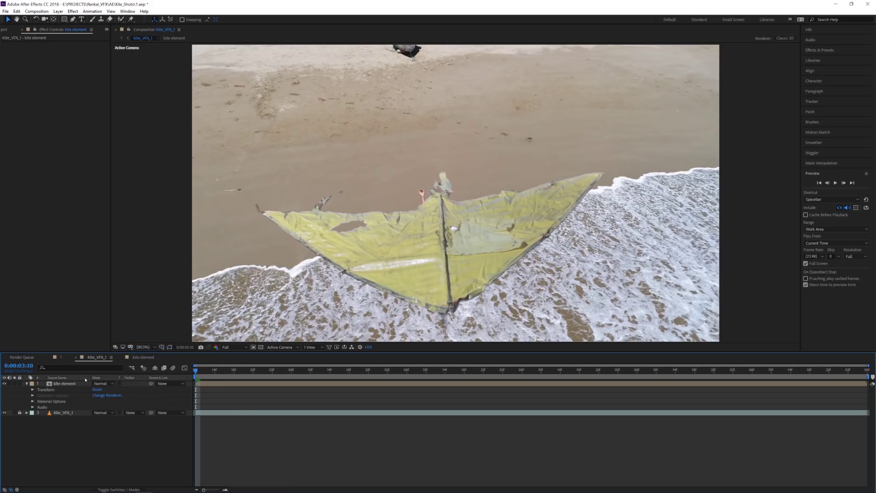
right_click(85, 379)
mouse_move(107, 399)
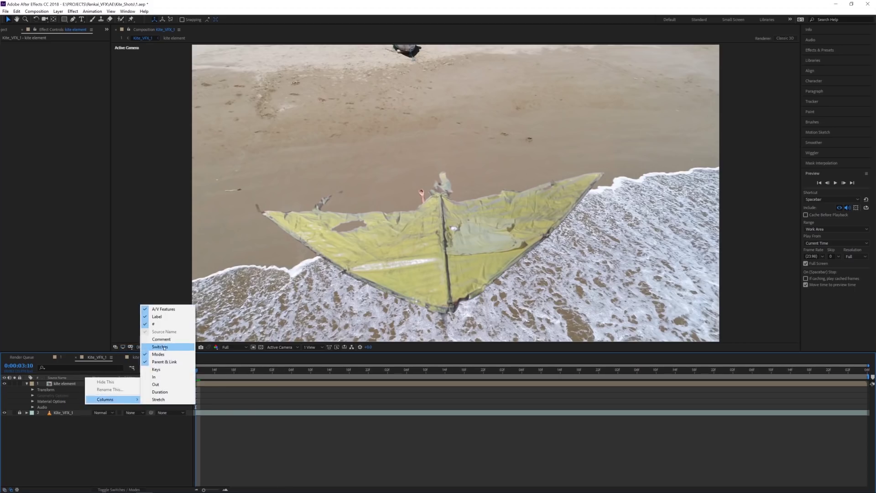
click(164, 347)
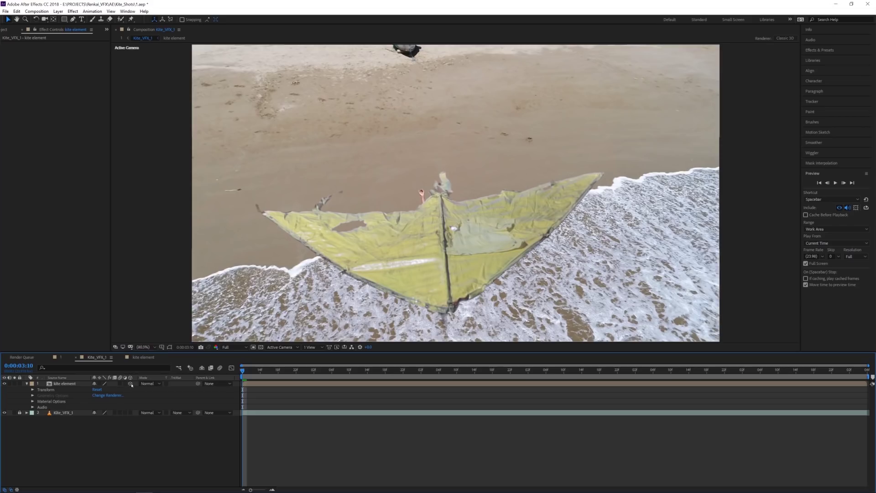
- Nudge the kite element up slightly and shift its anchor point onto the kite's central spar, about two-thirds of the way down
click(72, 386)
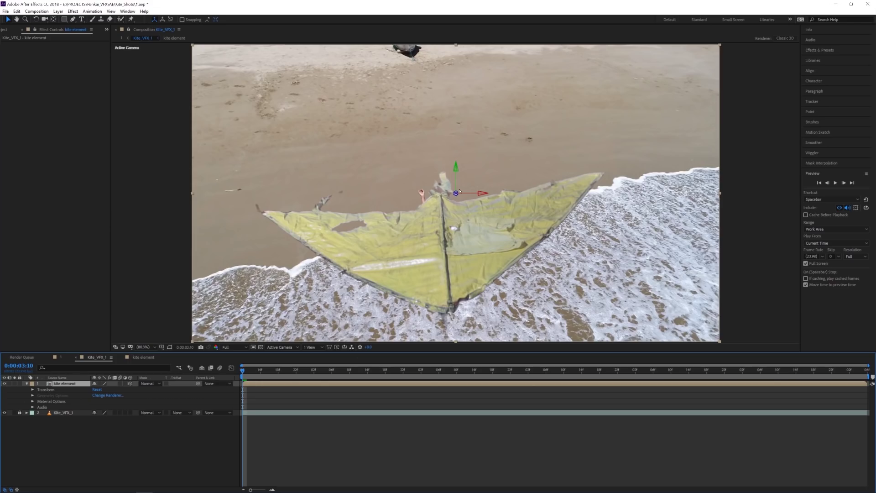
drag(459, 195, 459, 176)
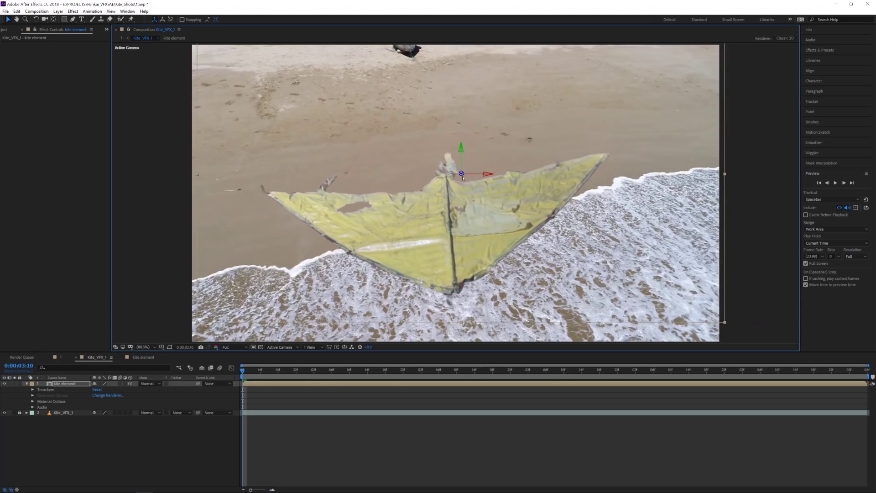
click(32, 389)
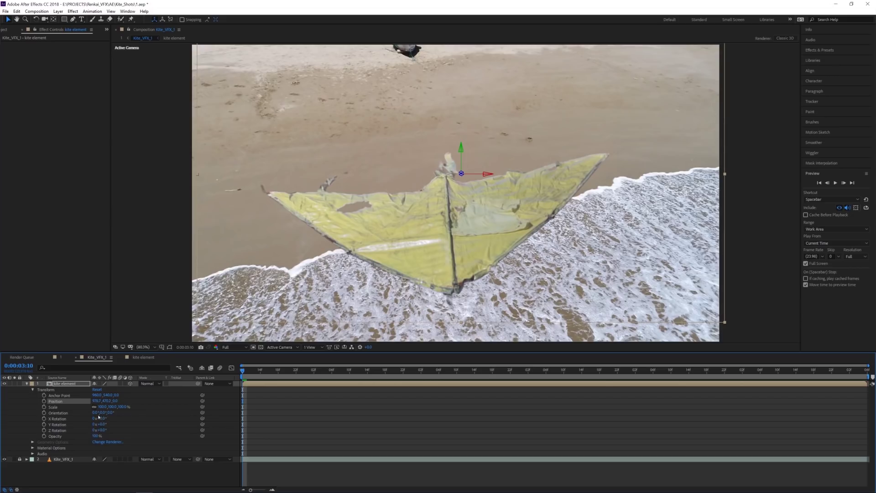
drag(95, 401, 194, 405)
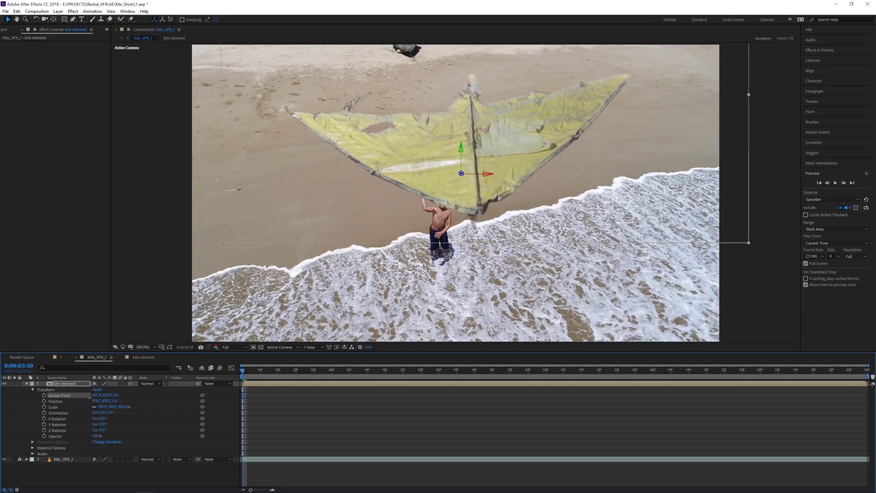
drag(109, 398, 109, 399)
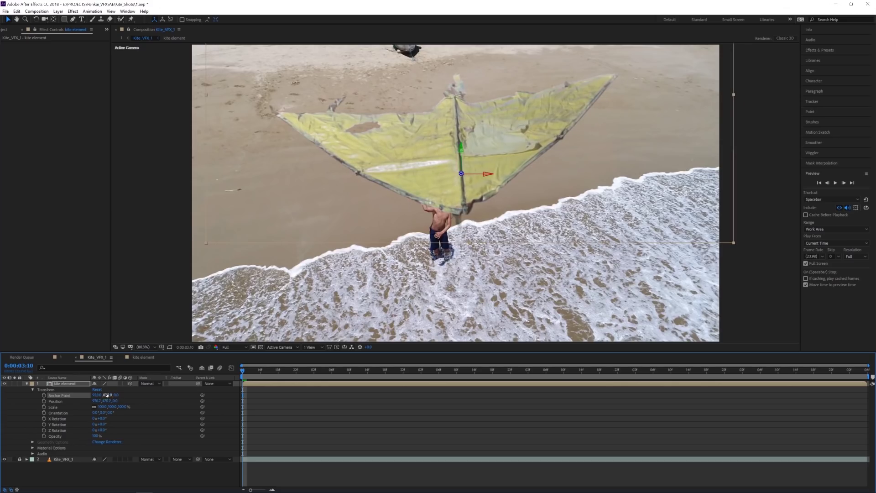
click(107, 395)
- Add a two-node camera named Camera 1 to the composition, keeping the offered settings
click(37, 11)
mouse_move(51, 12)
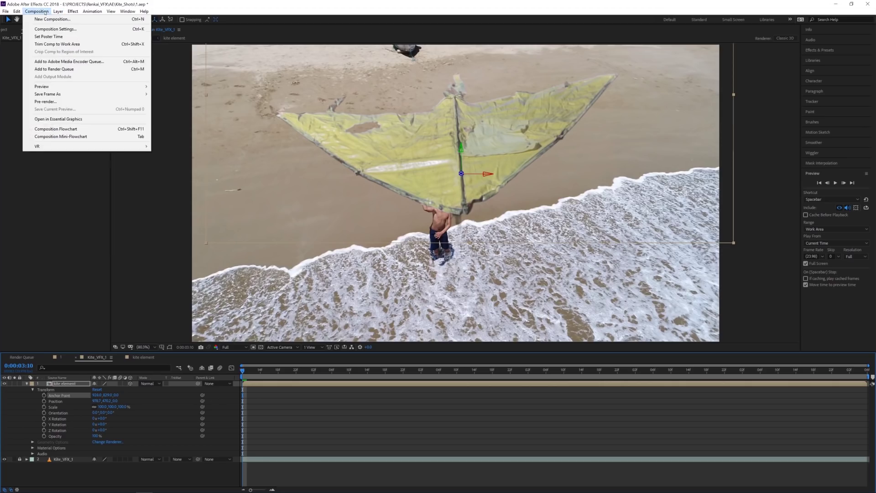
mouse_move(92, 18)
click(180, 34)
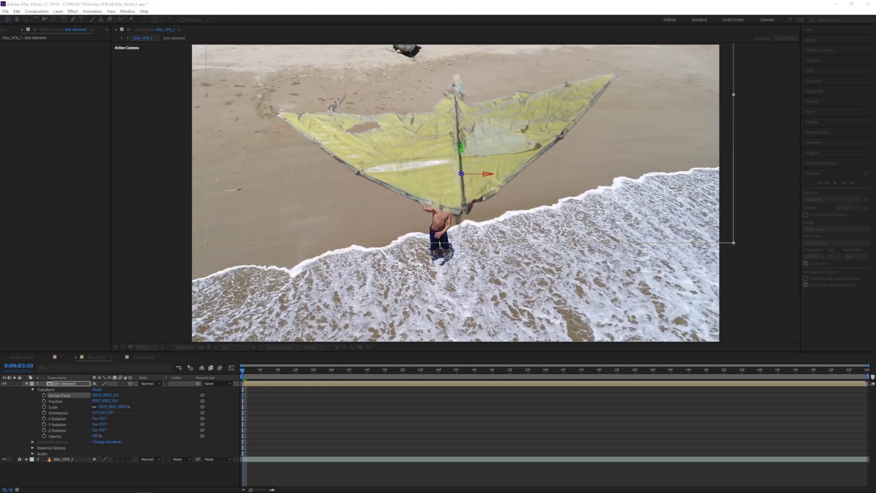
key(ctrl+alt+shift+c)
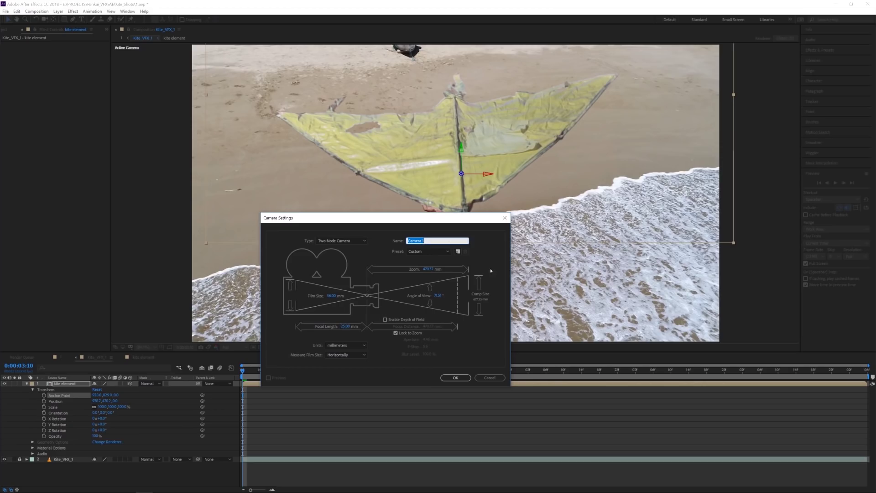
click(450, 378)
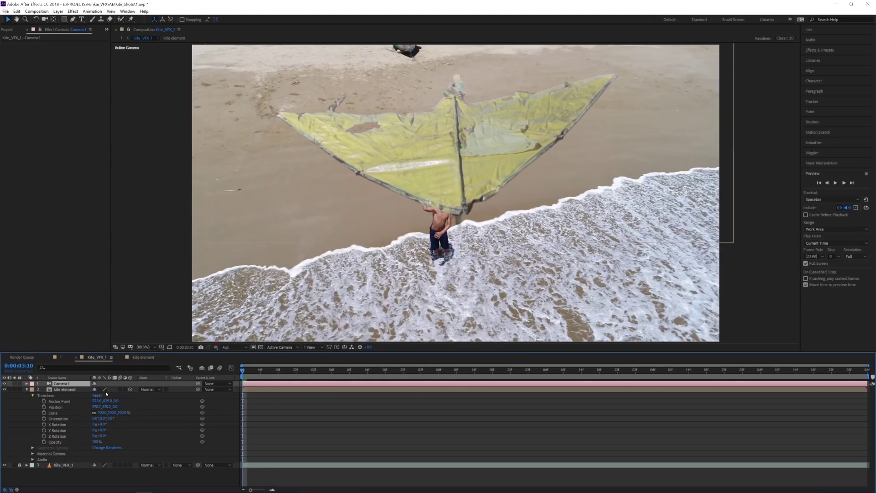
- Split the composition viewer into two views, showing the Left view beside the Active Camera view
click(285, 347)
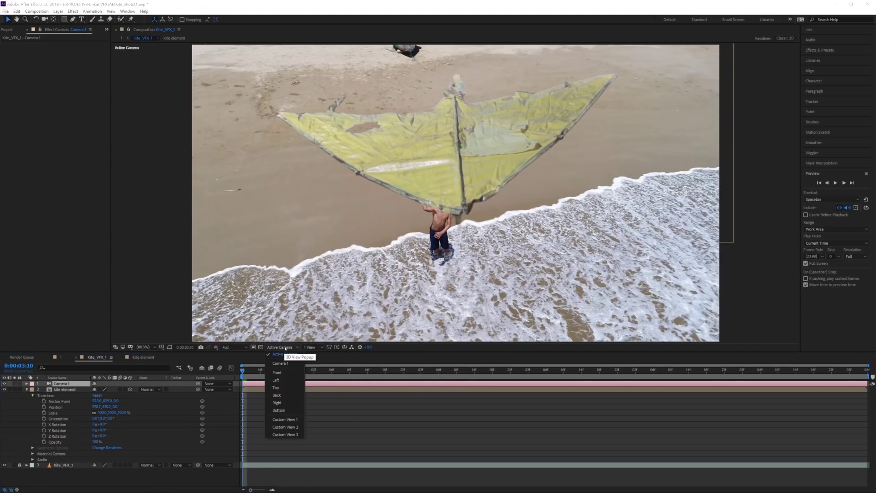
click(313, 347)
click(322, 370)
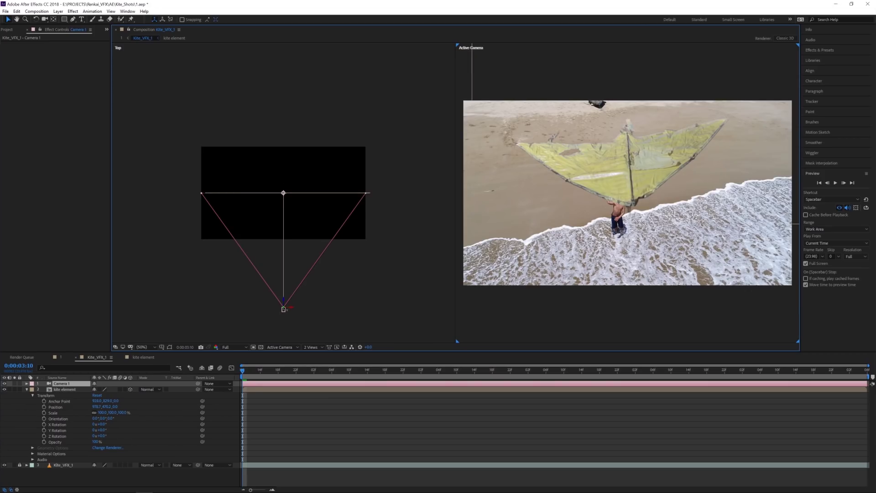
click(292, 311)
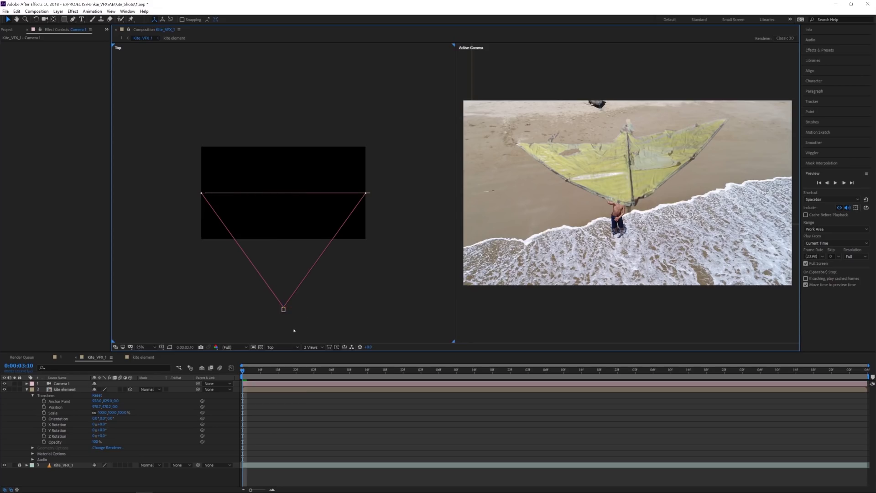
click(294, 349)
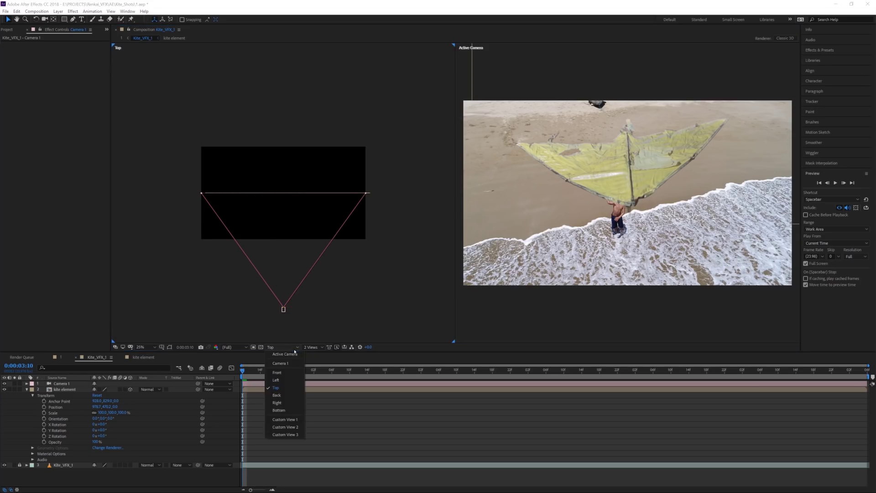
click(277, 380)
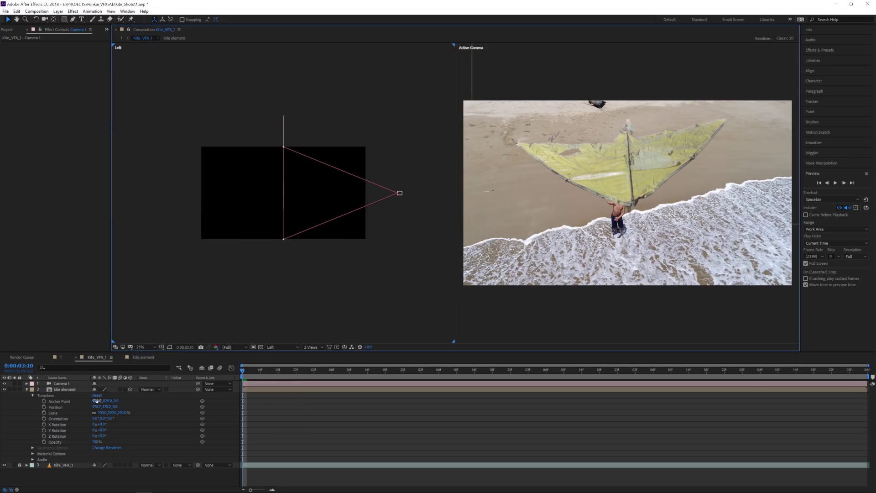
- In the Left view, move the kite slightly down and back, and raise the camera high above so it looks down on the kite
click(62, 390)
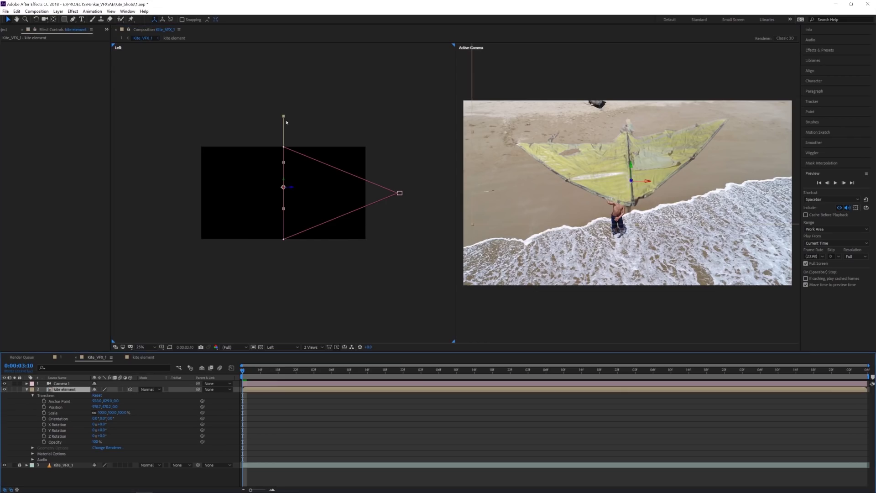
mouse_move(283, 191)
mouse_down()
mouse_move(244, 180)
mouse_move(315, 202)
mouse_move(278, 200)
mouse_move(286, 199)
mouse_up()
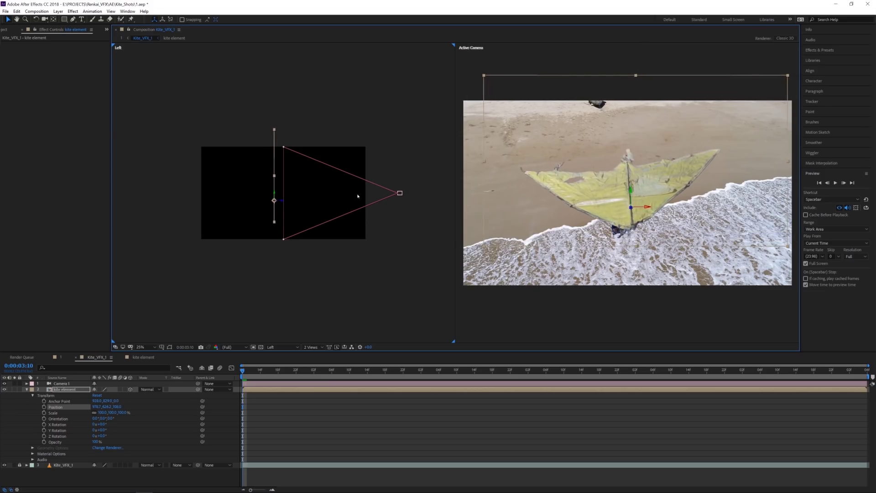
click(400, 193)
drag(400, 194, 372, 105)
drag(364, 128, 398, 33)
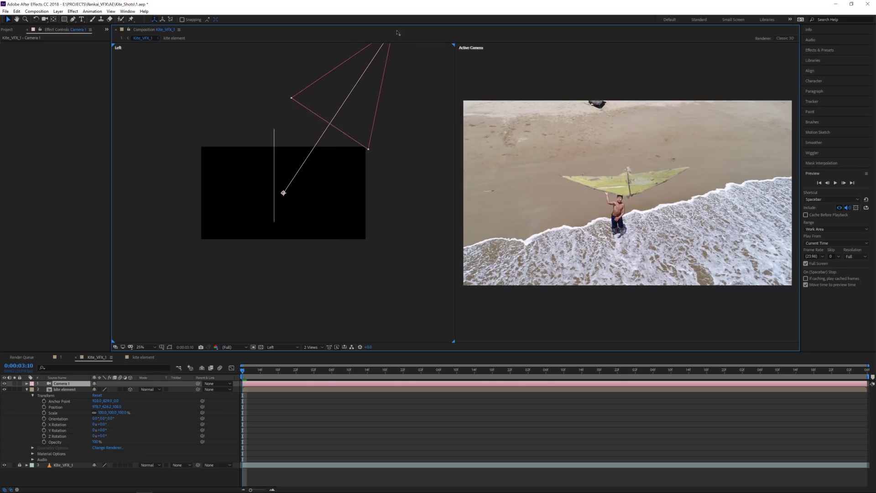
key(comma)
key(comma)
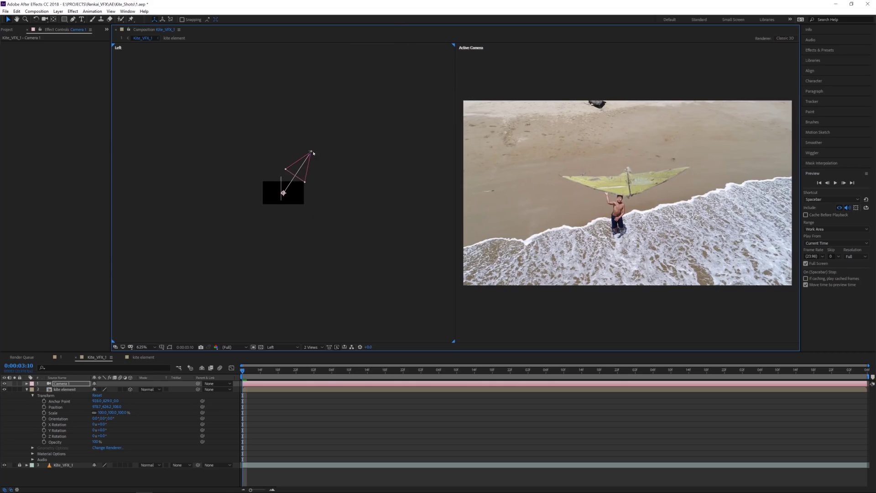
drag(312, 152, 317, 131)
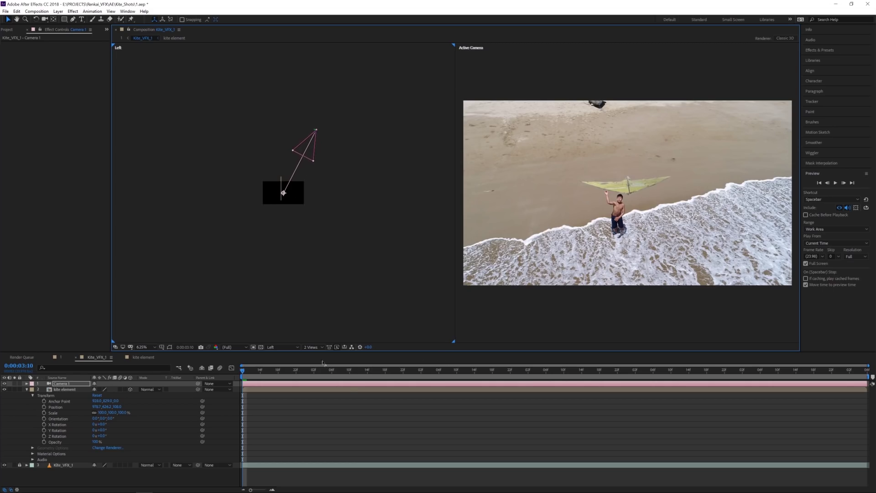
- In a single Active Camera view with the camera layer locked, move the kite to the boy's raised hand and scale it to about 54%
click(312, 347)
click(314, 354)
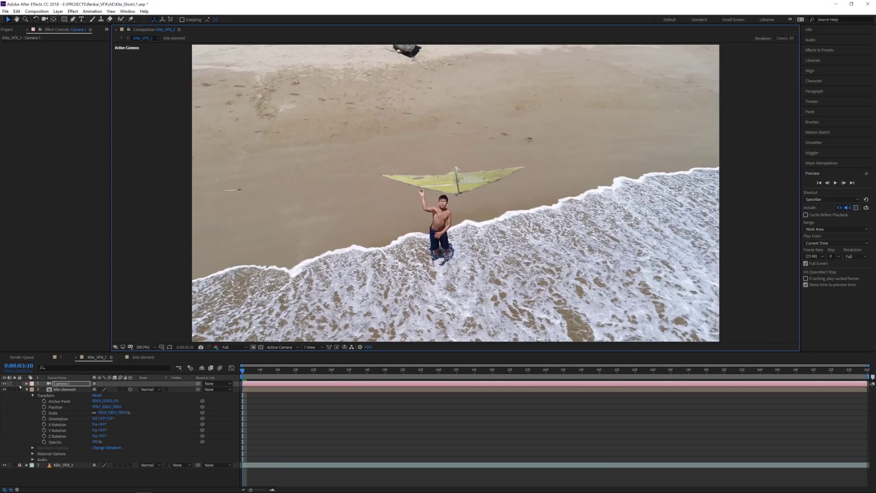
click(66, 390)
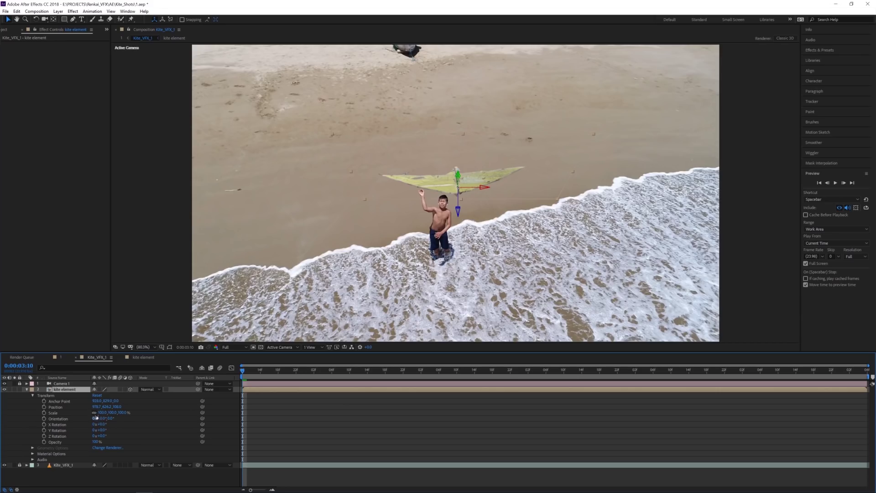
drag(97, 407, 3, 441)
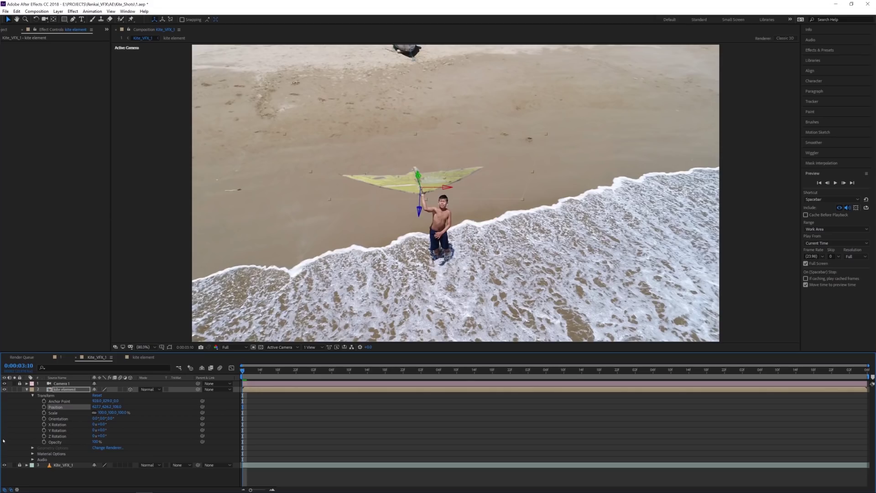
drag(112, 413, 104, 417)
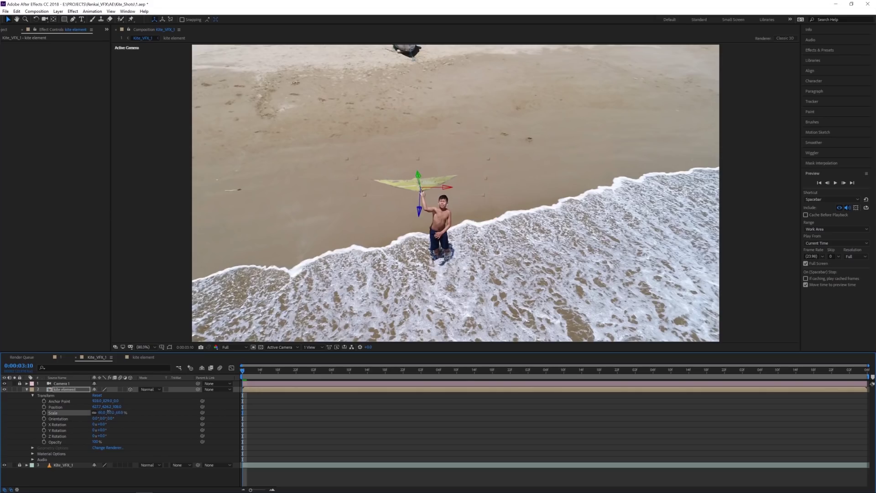
- Add Scale, Position and Orientation keyframes at 0:00:03:10, tilting the kite in 3D and nudging it onto the boy's hand
click(44, 413)
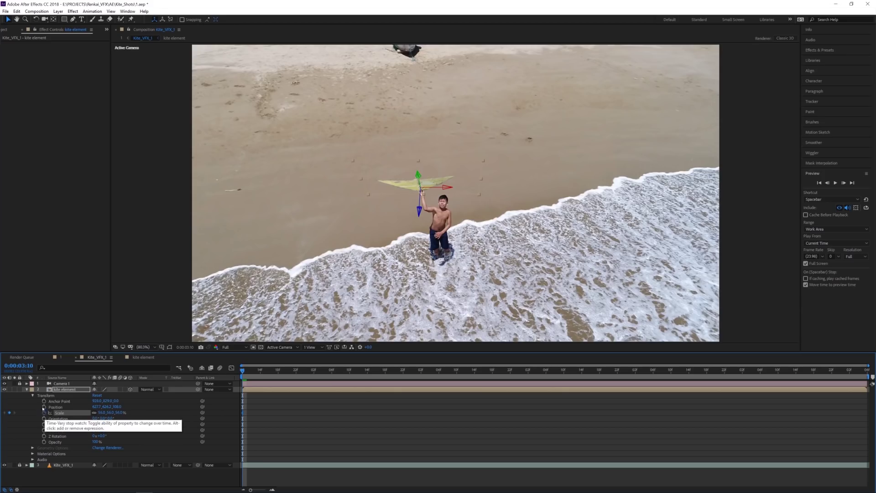
click(44, 407)
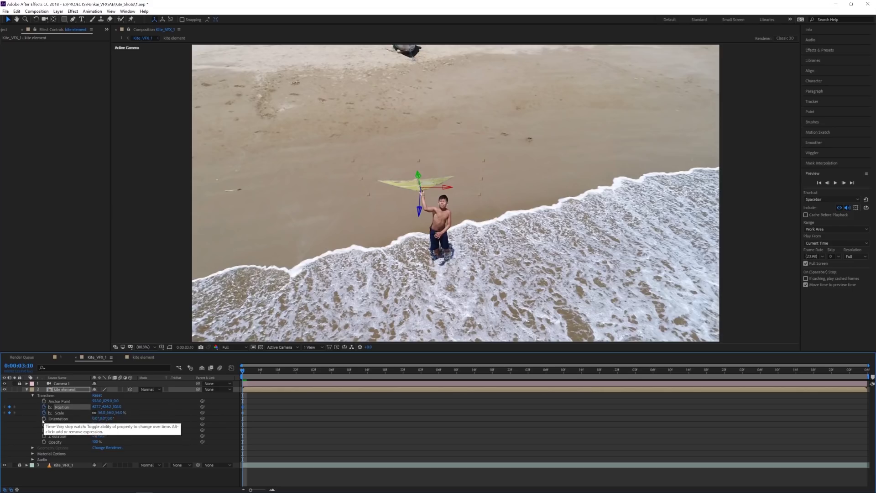
click(43, 419)
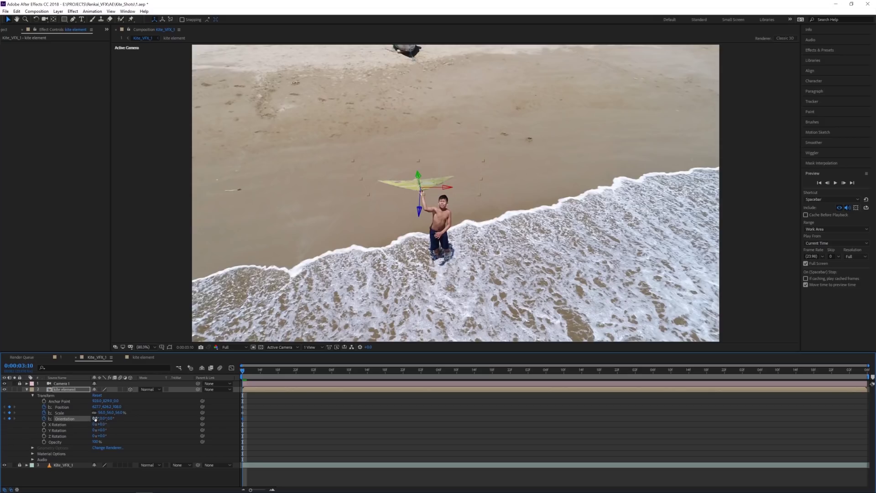
drag(95, 419, 116, 419)
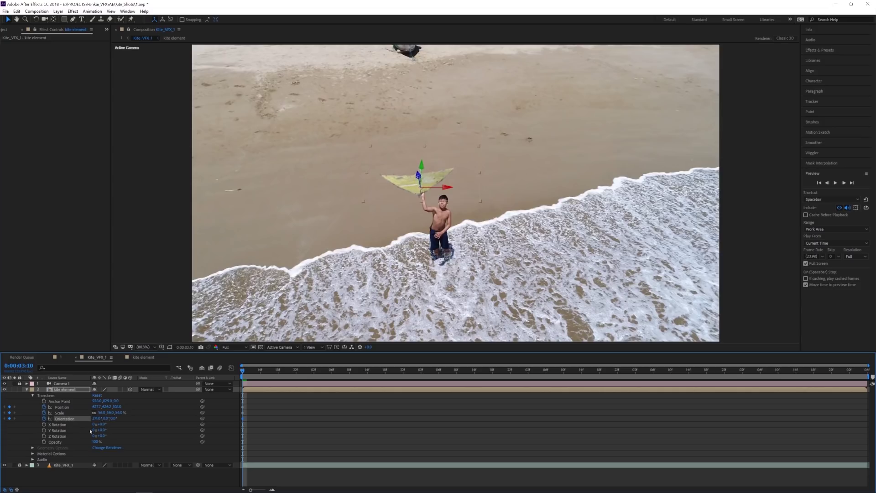
mouse_move(109, 418)
mouse_down()
mouse_move(98, 418)
mouse_move(111, 418)
mouse_up()
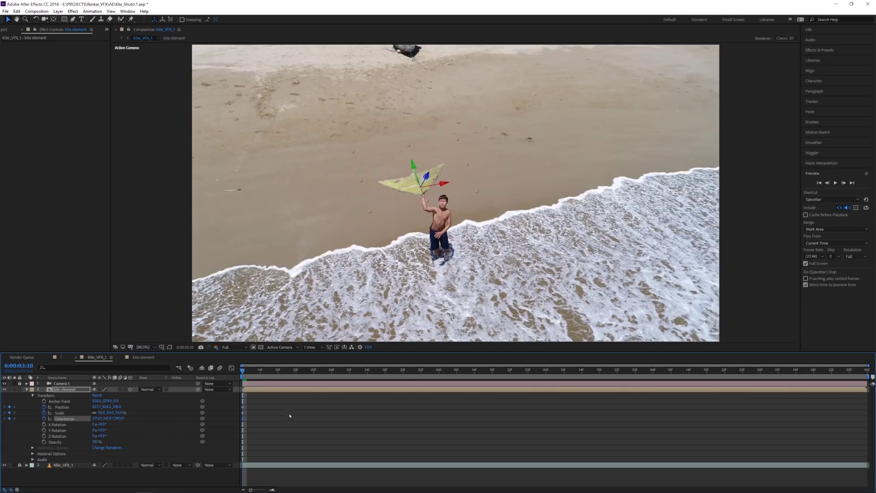
key(space)
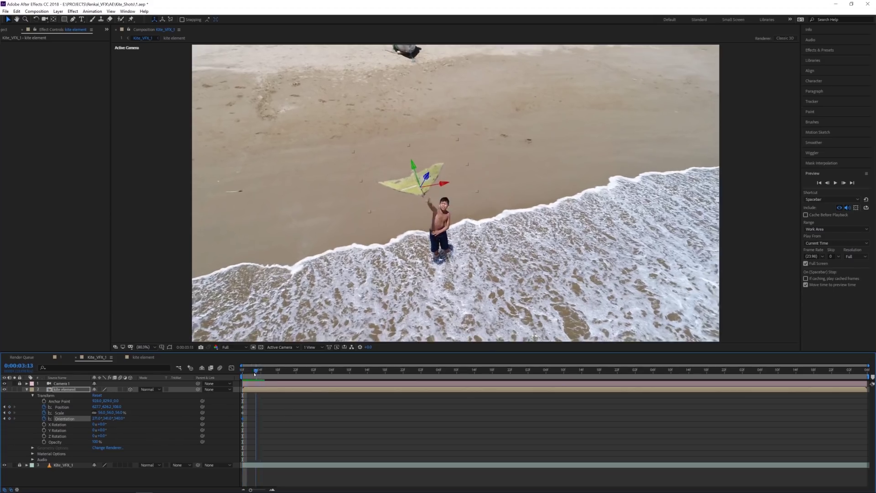
drag(409, 189, 418, 194)
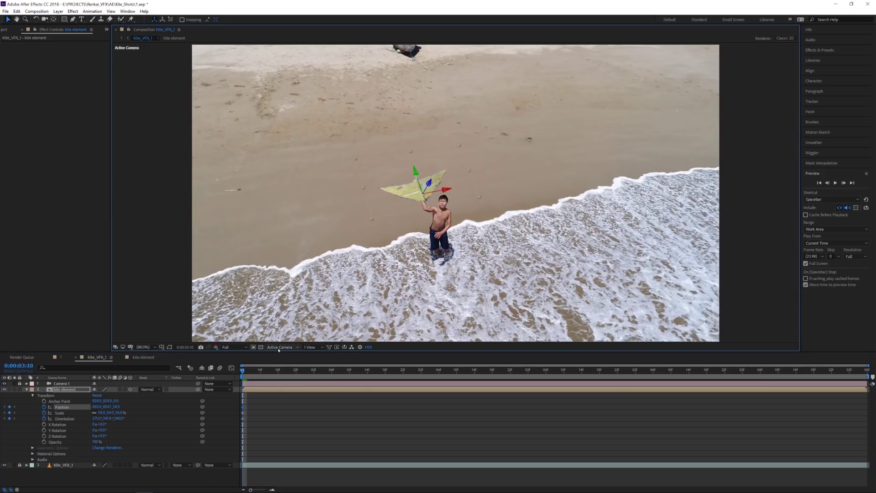
- At 0:00:03:21, move the kite over the water just beyond the boy's outstretched arm and turn it in 3D
drag(251, 376, 291, 372)
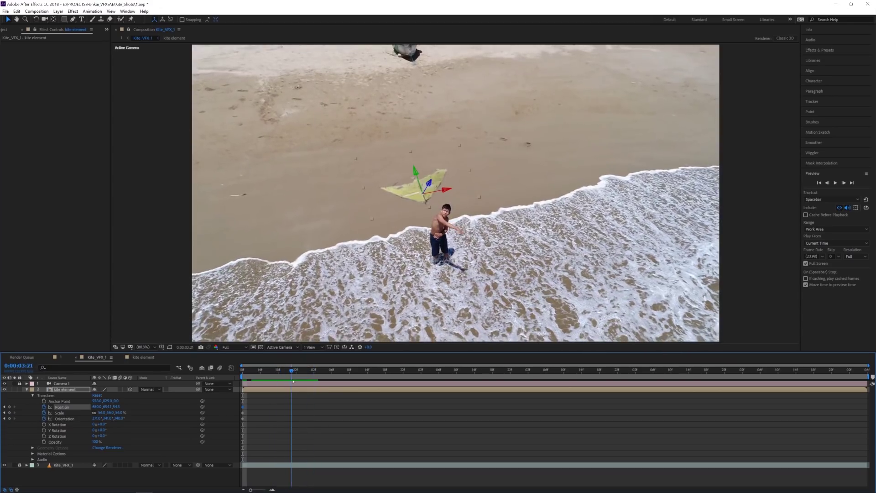
drag(416, 191, 660, 185)
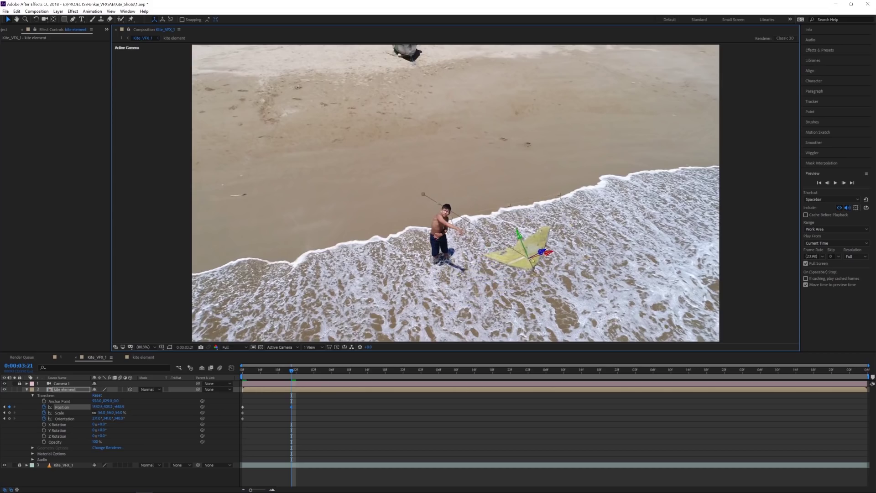
drag(542, 251, 476, 271)
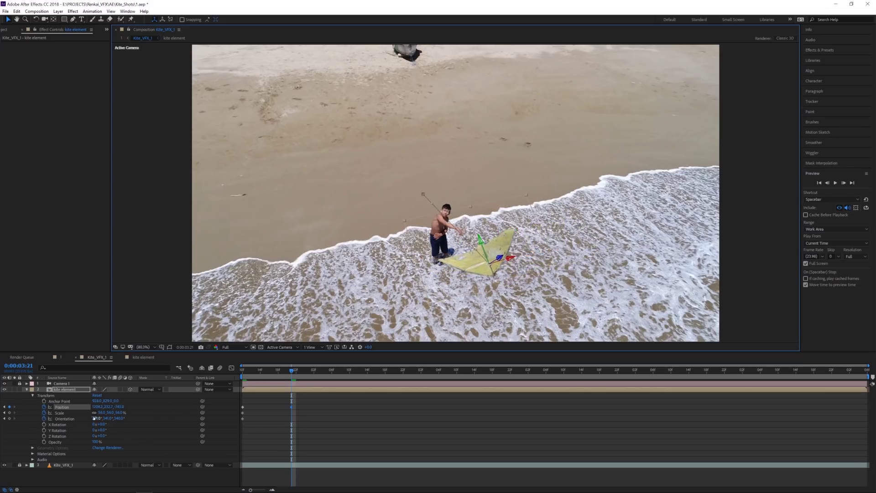
mouse_move(110, 418)
mouse_down()
mouse_move(100, 417)
mouse_move(116, 418)
mouse_up()
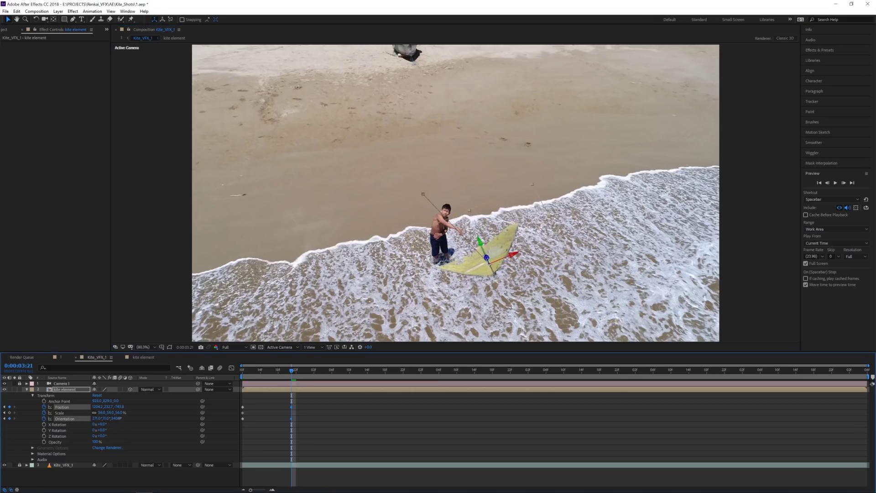
click(111, 413)
click(37, 417)
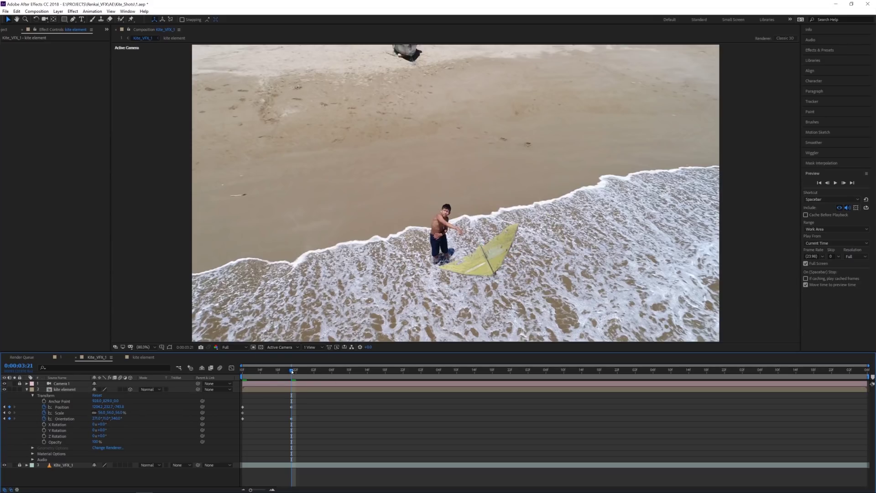
- Refine the kite's orientation at 0:00:03:21 so it lies flatter over the water, previewing the throw between adjustments
mouse_move(292, 371)
mouse_down()
mouse_move(229, 382)
mouse_move(292, 380)
mouse_up()
mouse_move(98, 420)
mouse_down()
mouse_move(86, 419)
mouse_move(113, 419)
mouse_move(102, 419)
mouse_up()
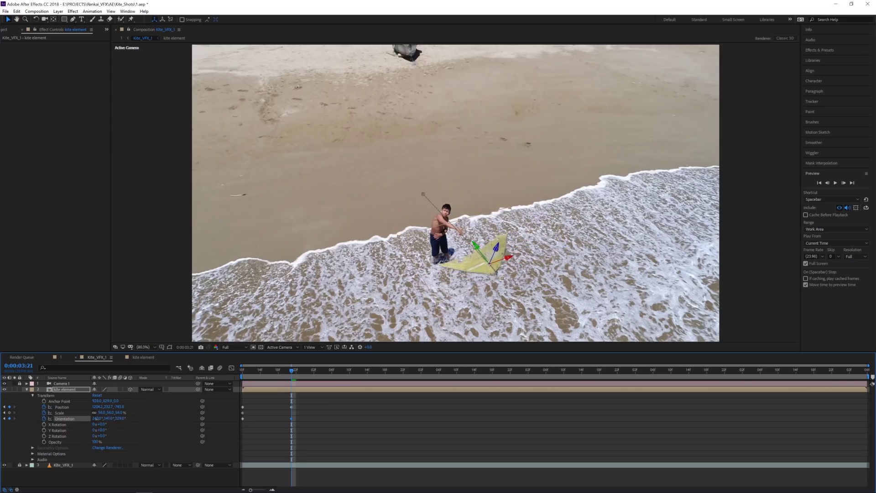
key(space)
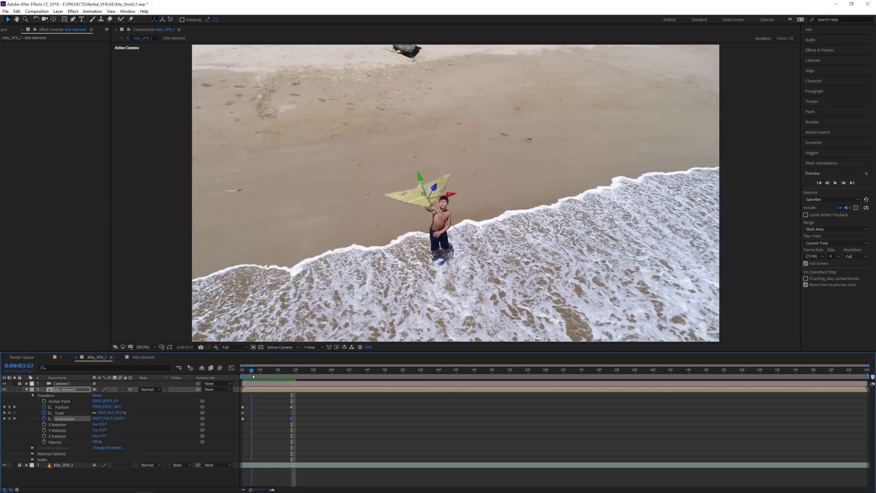
key(space)
key(space)
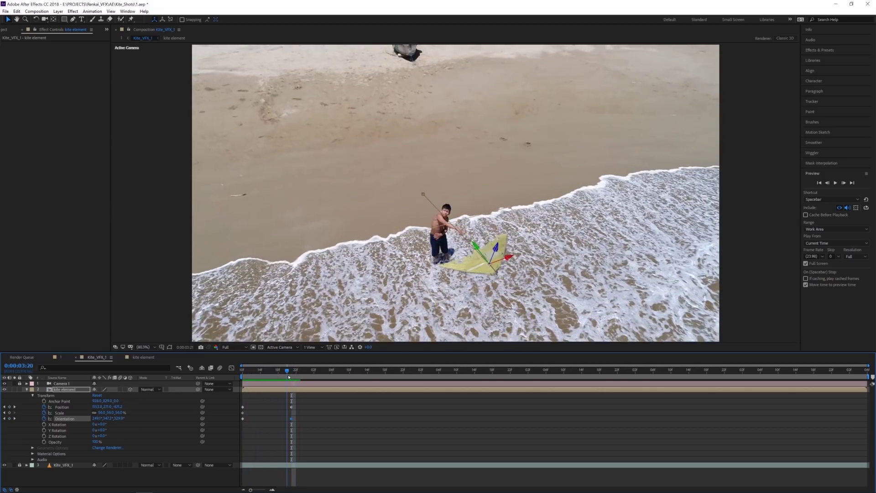
key(space)
drag(95, 418, 85, 418)
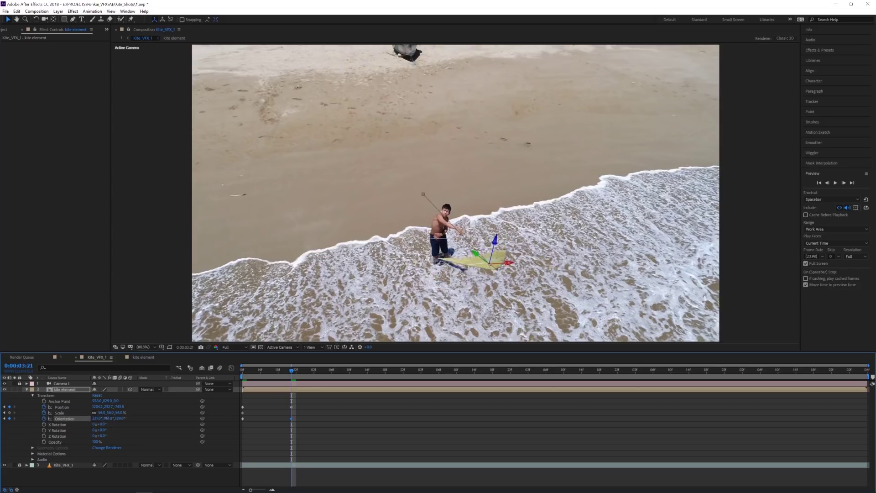
drag(102, 418, 119, 419)
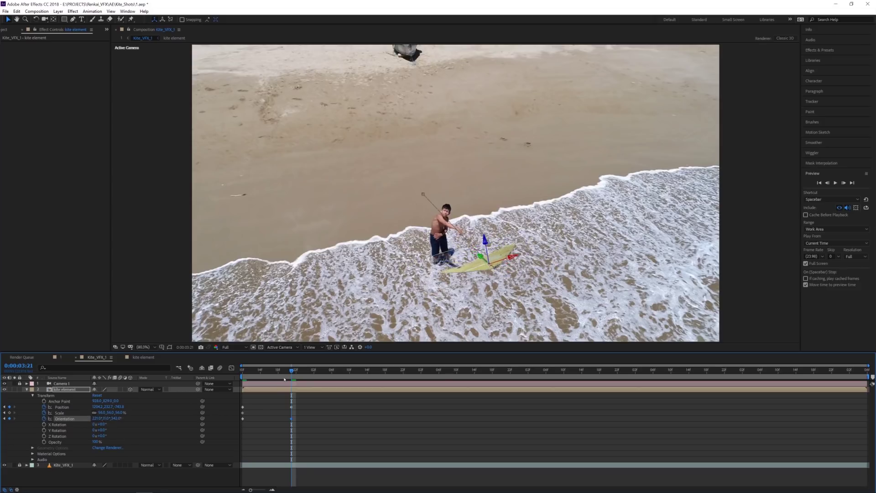
- At 0:00:09:05, bring the kite close to the camera in front of the boy and rotate it to a new orientation
key(space)
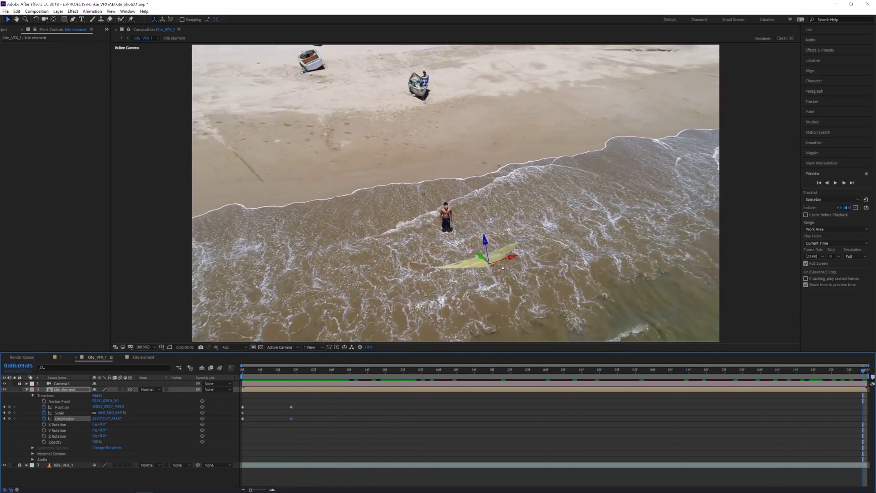
drag(513, 257, 417, 65)
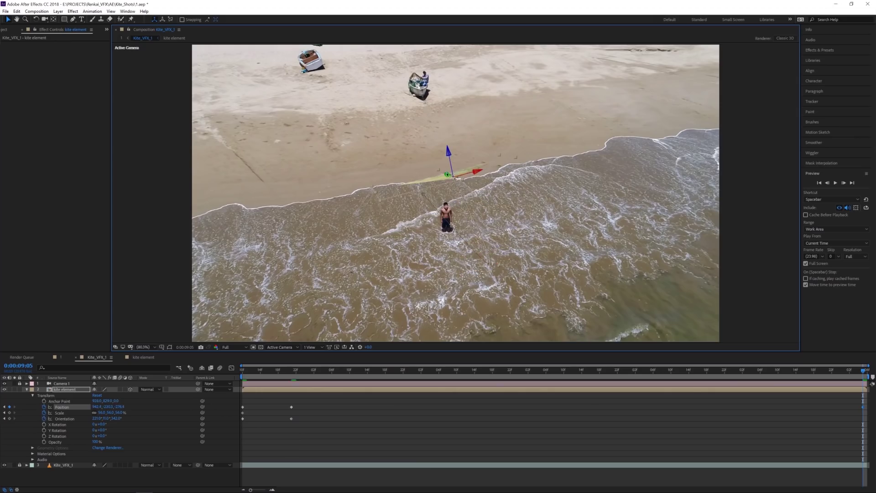
drag(448, 175, 456, 285)
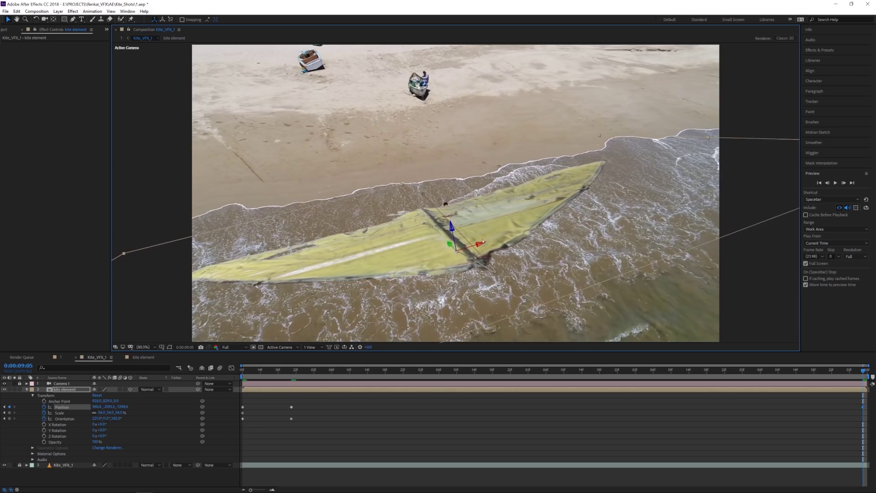
drag(482, 244, 424, 261)
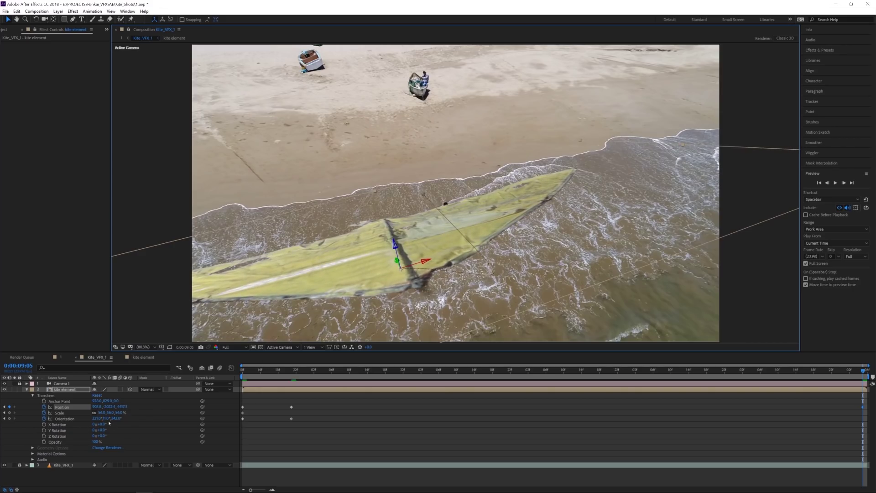
drag(108, 419, 345, 287)
drag(414, 257, 351, 314)
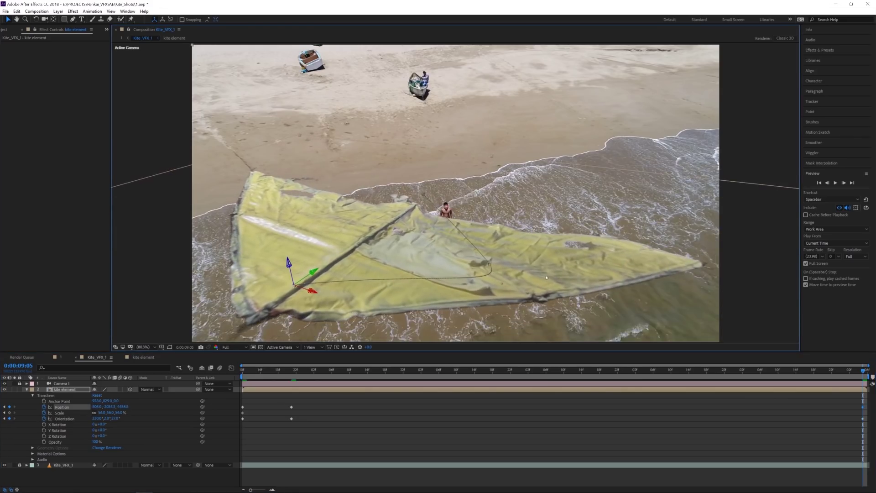
- Reshape the kite's motion path into a smooth, wide curve by adjusting its Position keyframe handles
drag(488, 265, 513, 265)
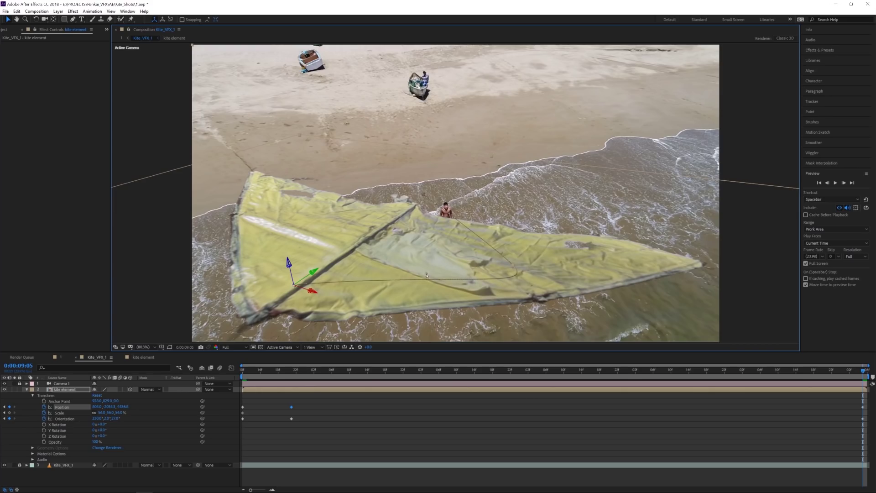
drag(427, 275, 402, 308)
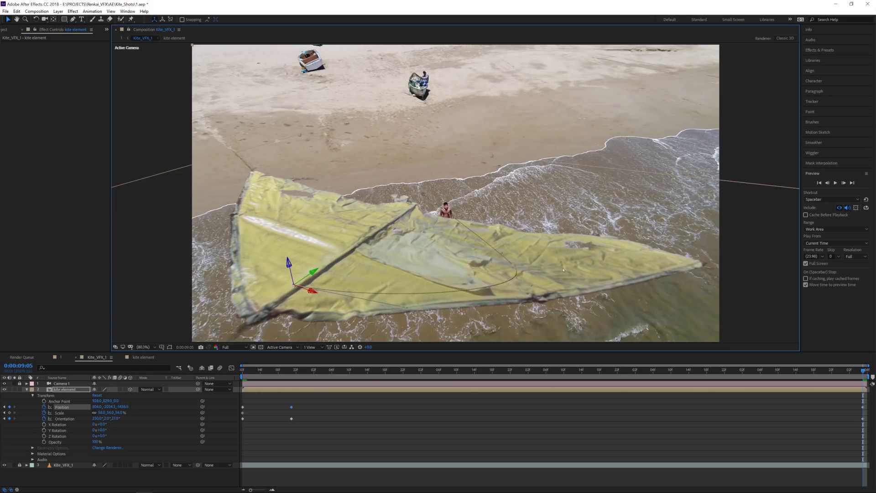
drag(515, 268, 518, 294)
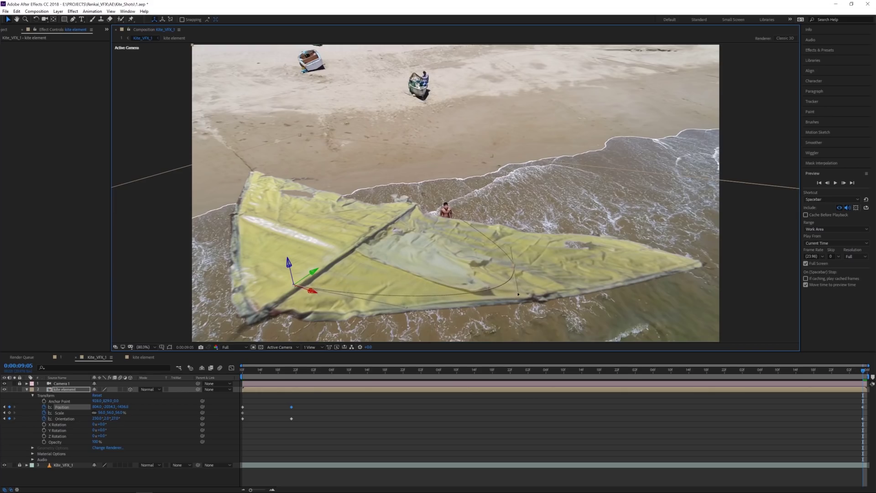
- At 0:00:05:05, add Position and Orientation keyframes, moving the kite farther from the boy and banking it steeply
drag(256, 372, 434, 379)
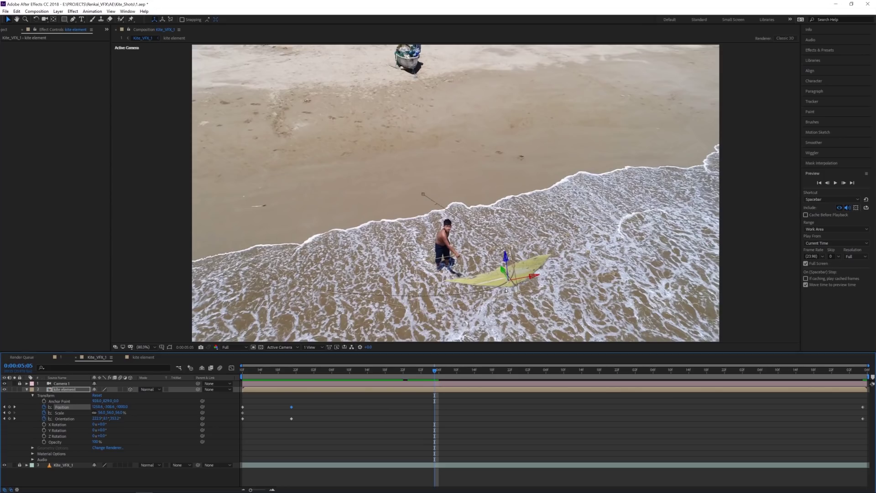
drag(505, 290, 538, 322)
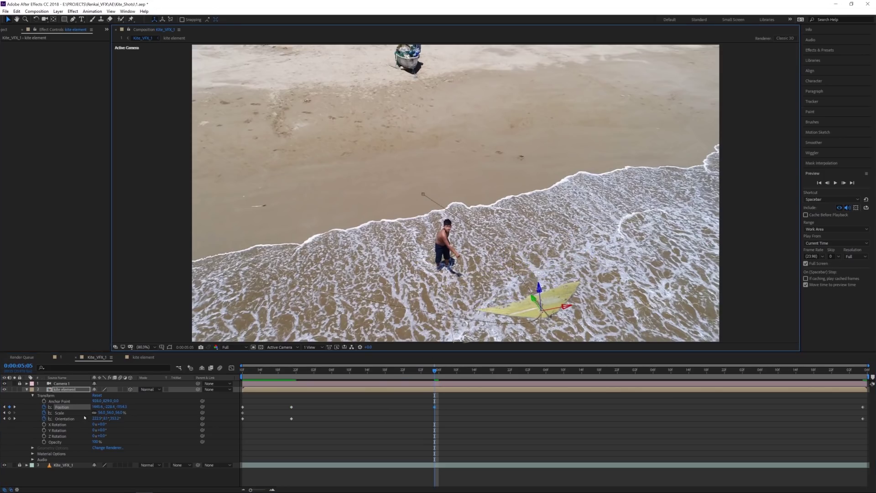
drag(105, 418, 120, 418)
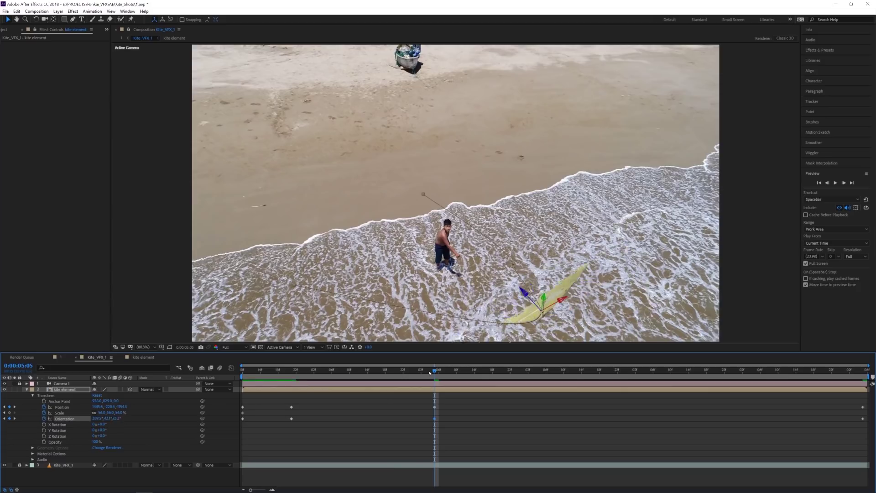
- Widen the kite's motion path around 0:00:04:14 and play back the whole flight animation
drag(435, 371, 379, 404)
click(513, 267)
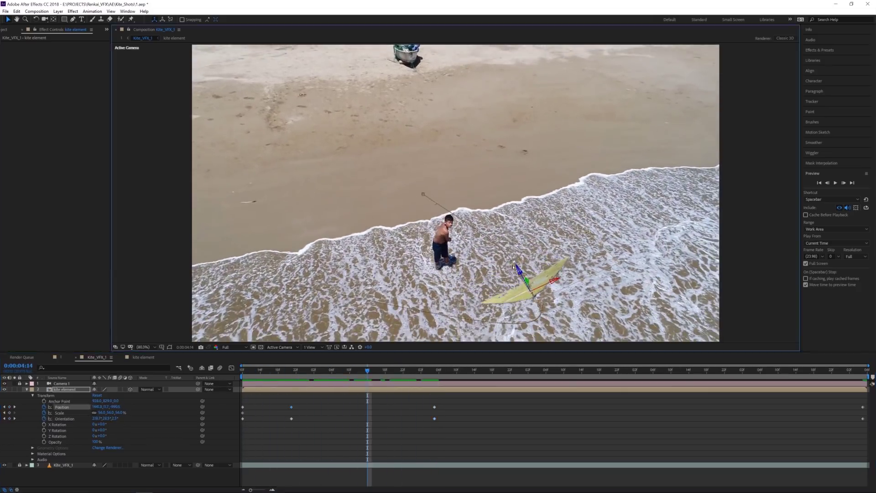
drag(514, 273, 535, 286)
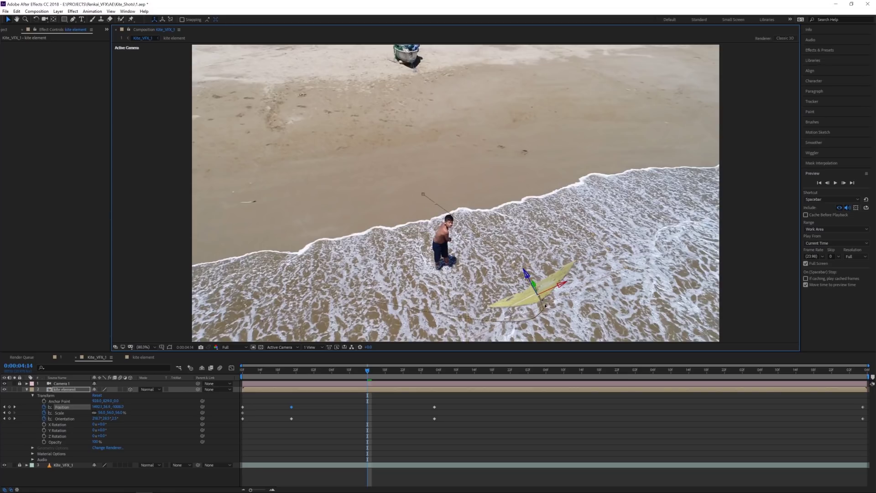
drag(366, 370, 873, 405)
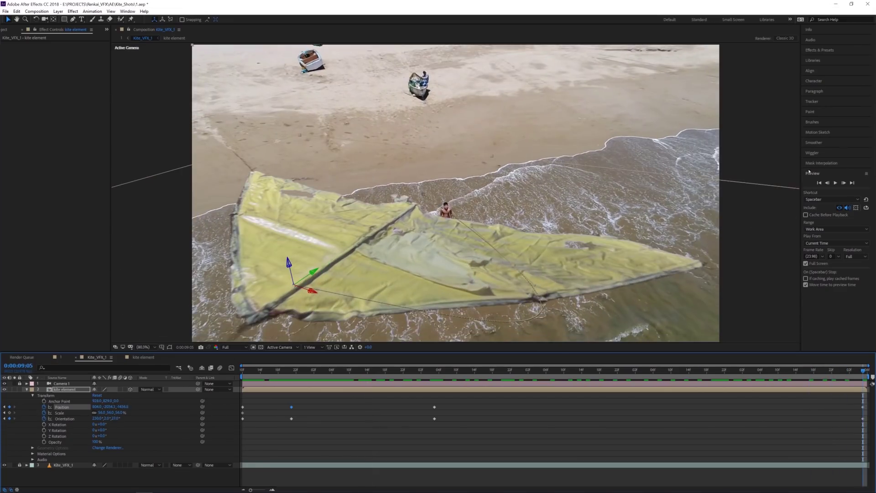
click(837, 184)
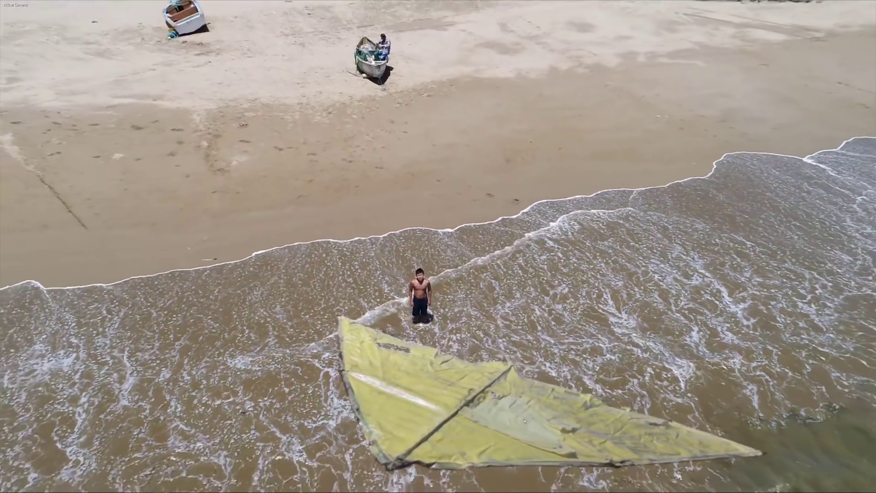
key(space)
- Review the kite animation in composition 1 and again in Kite_VFX_1, stopping at 0:00:05:14
drag(255, 398, 367, 397)
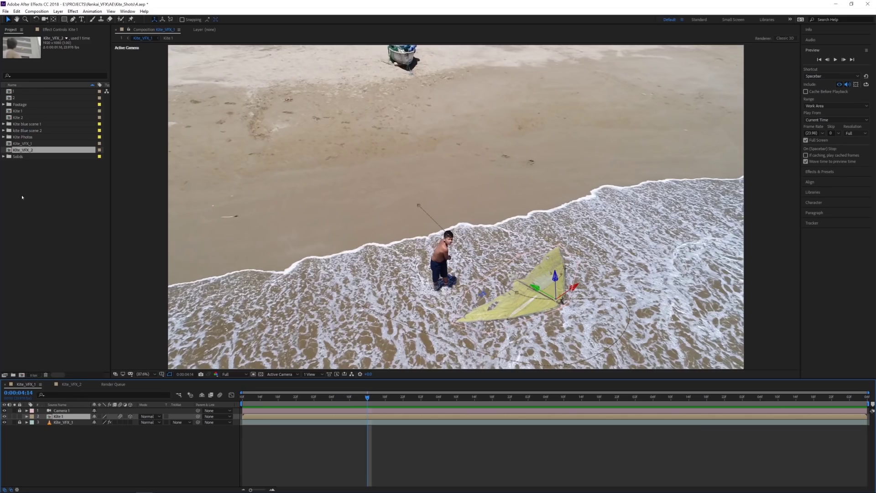
double_click(9, 93)
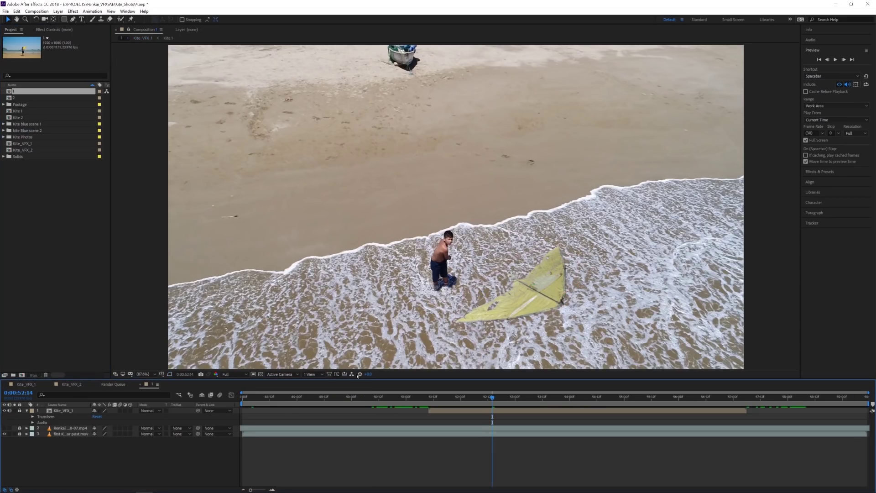
drag(288, 395, 612, 397)
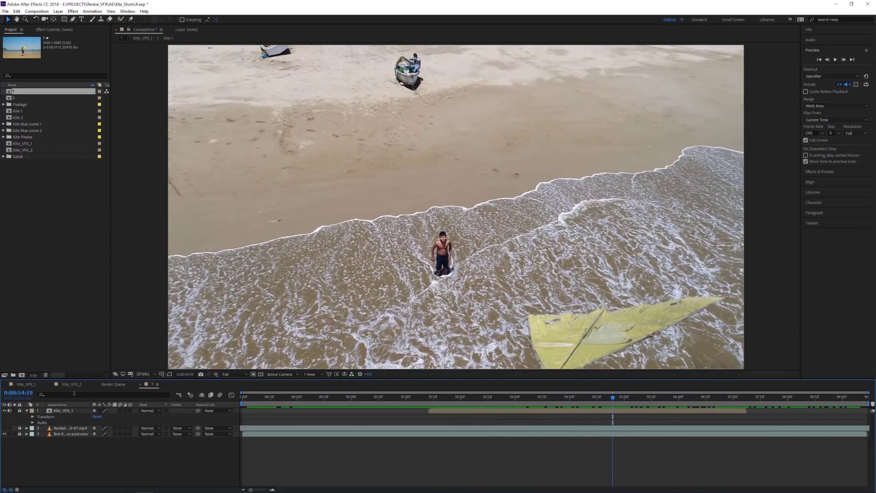
click(50, 384)
click(25, 385)
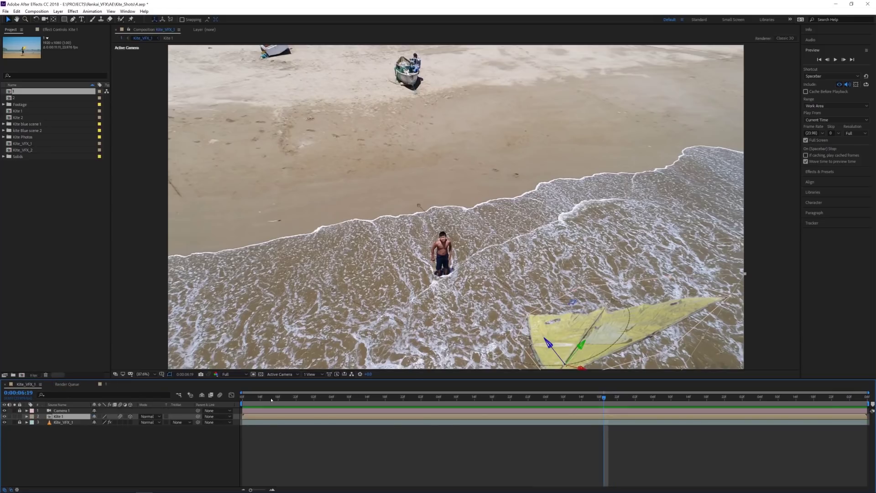
drag(271, 398, 475, 387)
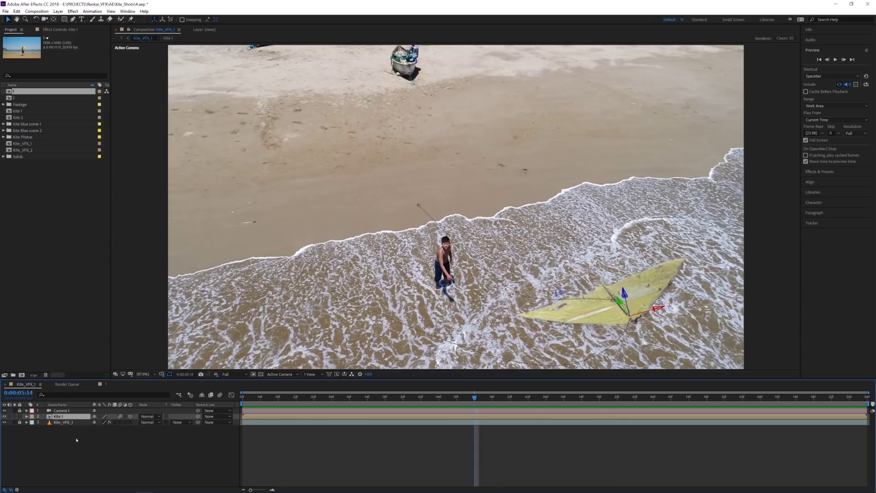
- Apply the Liquify distortion effect to the Kite 1 layer and go to 0:00:08:06
click(55, 30)
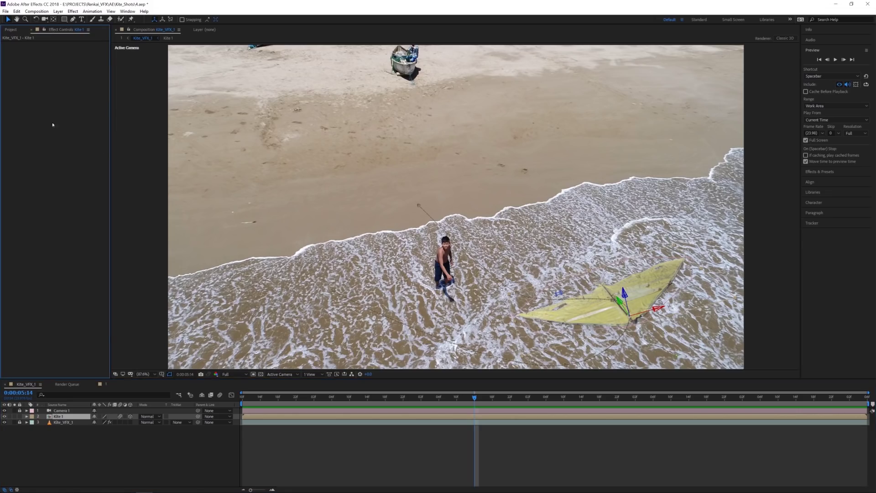
right_click(55, 142)
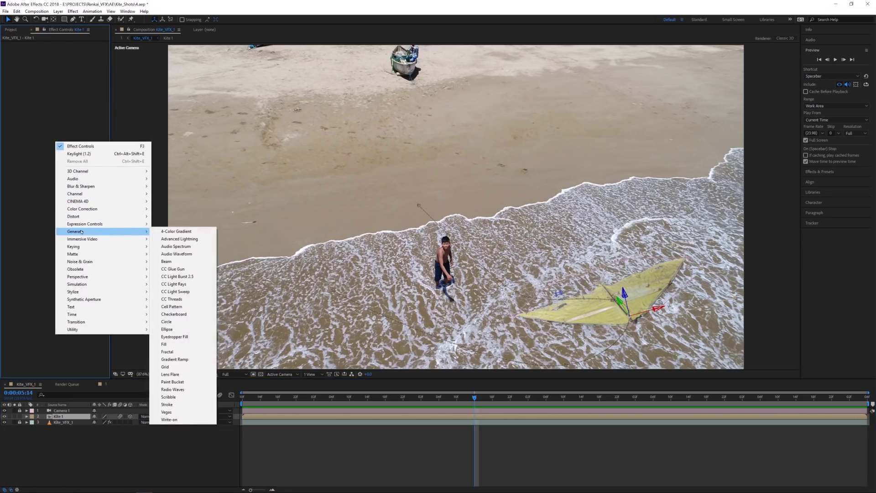
mouse_move(114, 217)
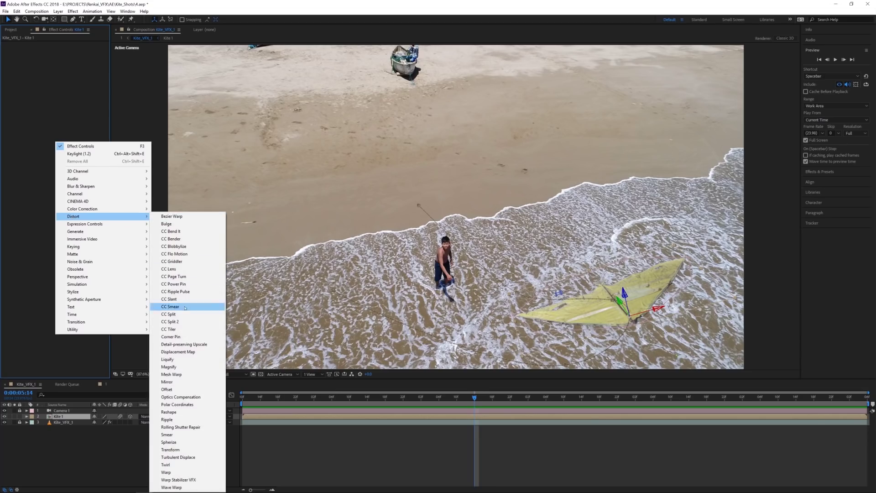
click(167, 360)
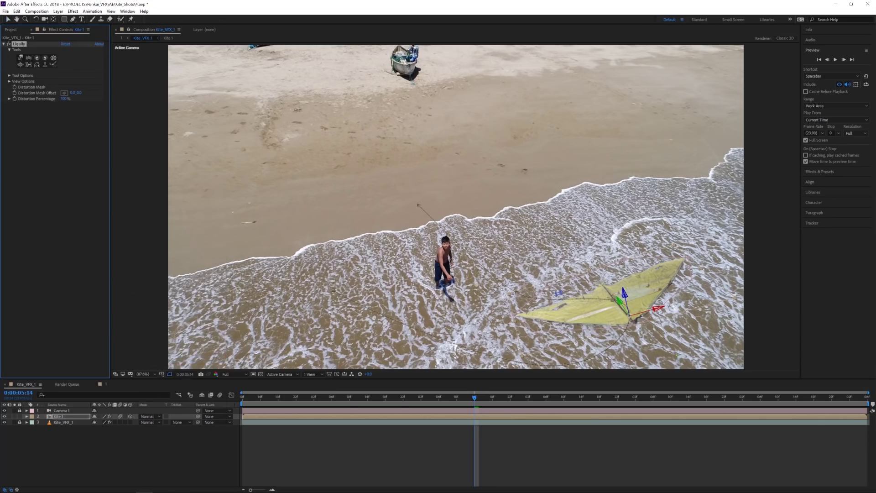
drag(496, 395, 765, 403)
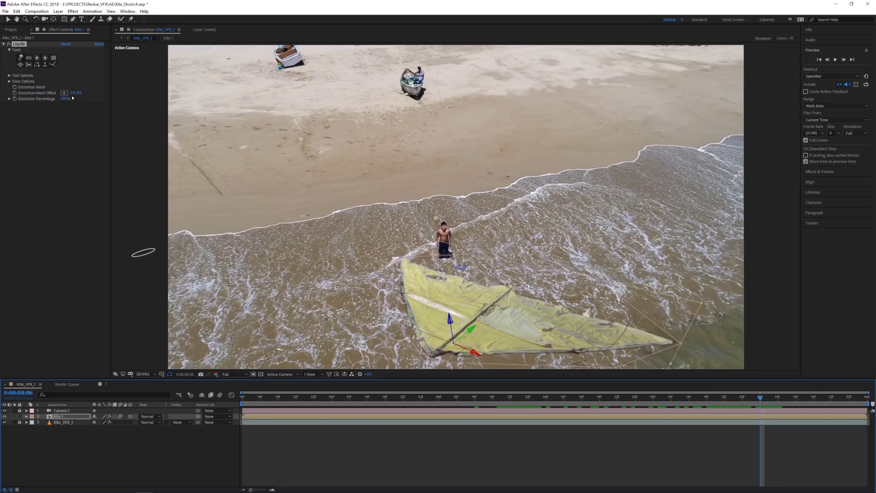
- Warp the upper edge of the kite's right wing with Liquify, pushing one part outward and another inward
click(9, 76)
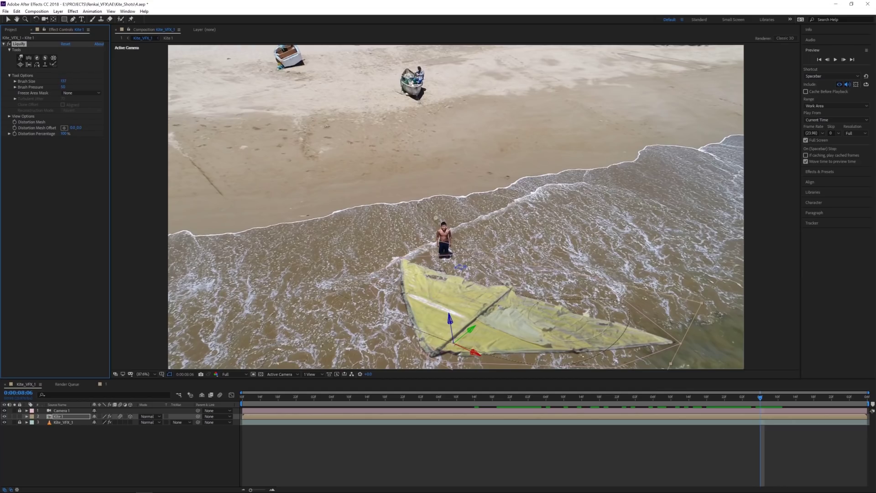
click(560, 311)
mouse_move(560, 312)
mouse_down()
mouse_move(557, 285)
mouse_move(538, 301)
mouse_move(545, 305)
mouse_move(542, 285)
mouse_up()
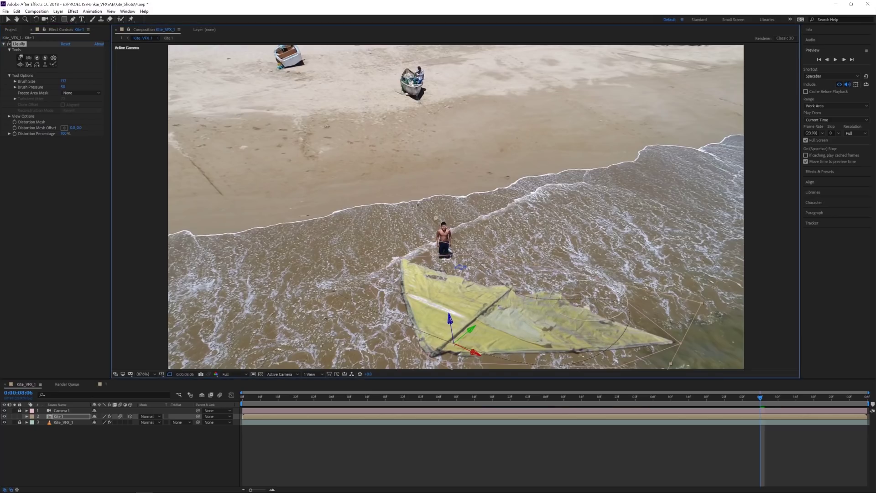
mouse_move(581, 314)
mouse_down()
mouse_move(571, 294)
mouse_move(611, 318)
mouse_move(638, 315)
mouse_move(630, 324)
mouse_move(561, 326)
mouse_up()
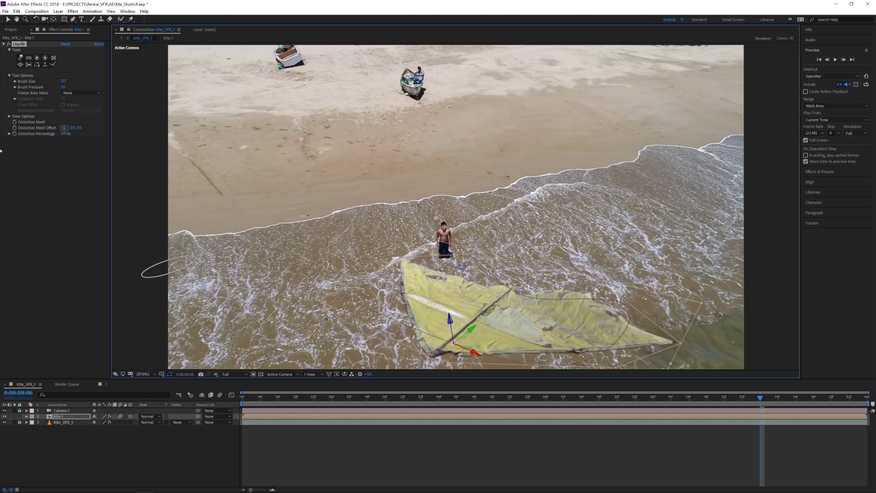
- Add a second Liquify effect to Kite 1 and bulge the upper edge of the left wing outward
right_click(34, 254)
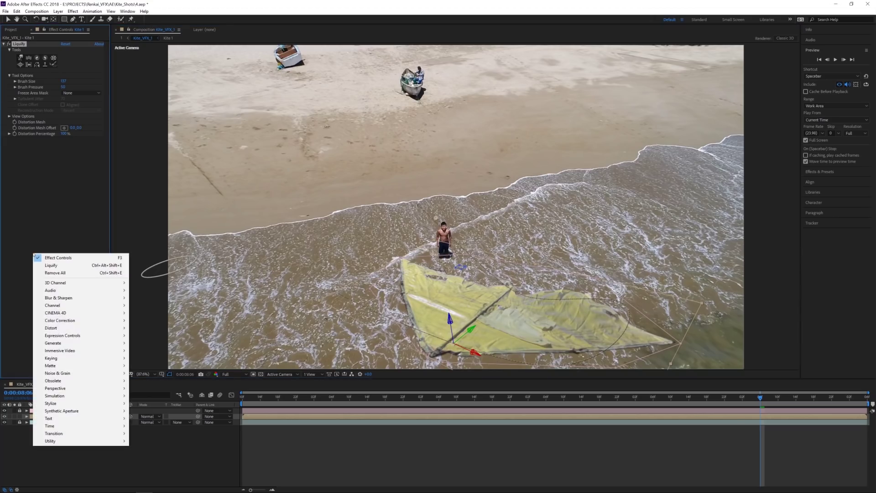
mouse_move(91, 328)
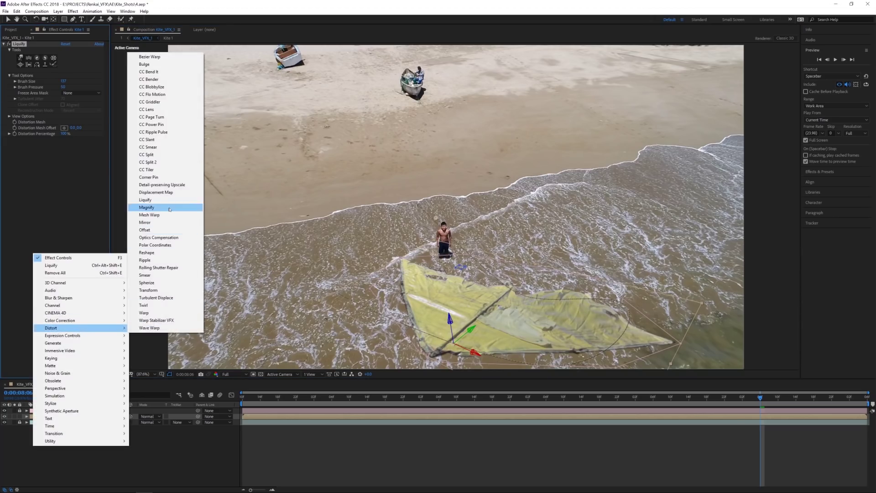
click(149, 200)
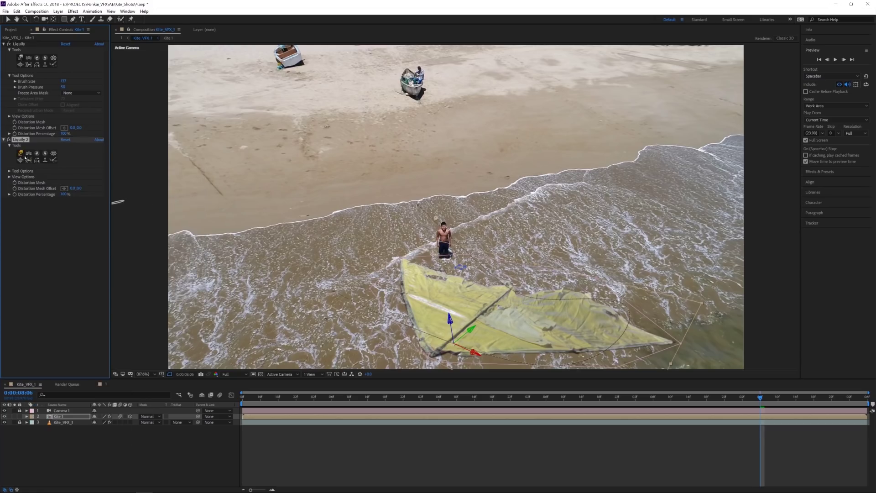
click(9, 171)
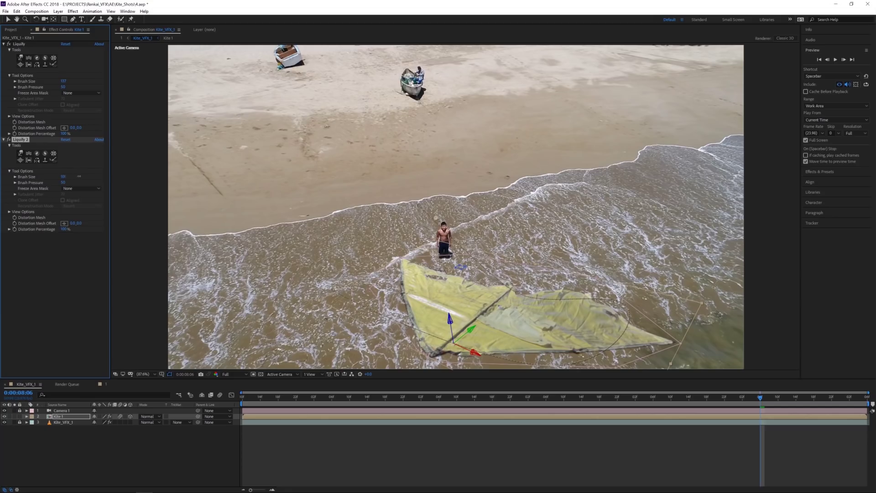
click(445, 274)
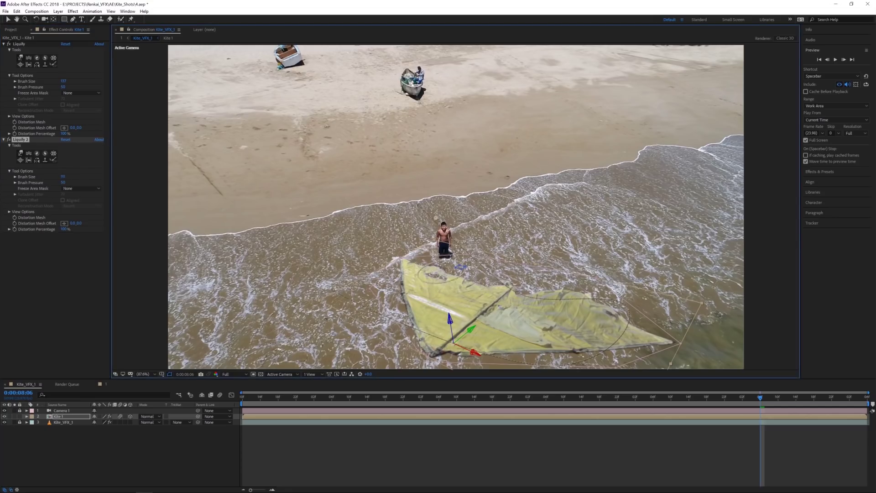
drag(458, 284, 461, 274)
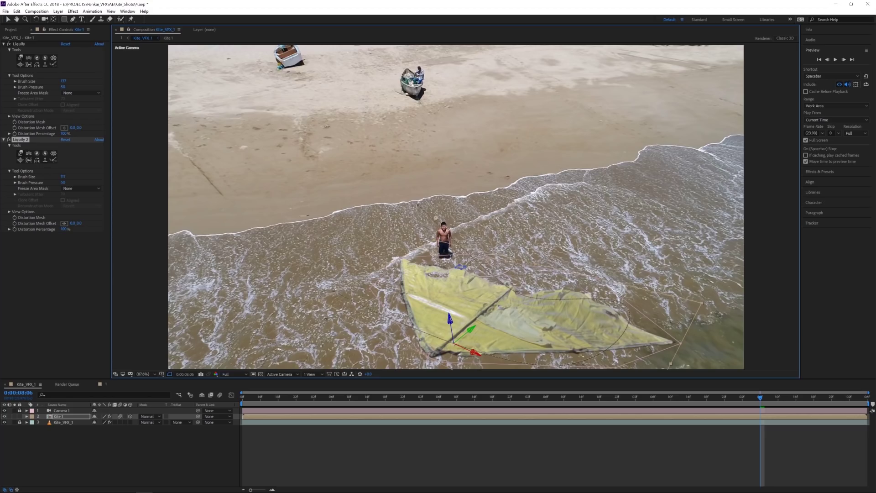
mouse_move(456, 279)
mouse_down()
mouse_move(447, 260)
mouse_move(439, 276)
mouse_move(435, 260)
mouse_move(424, 269)
mouse_move(423, 256)
mouse_move(463, 269)
mouse_up()
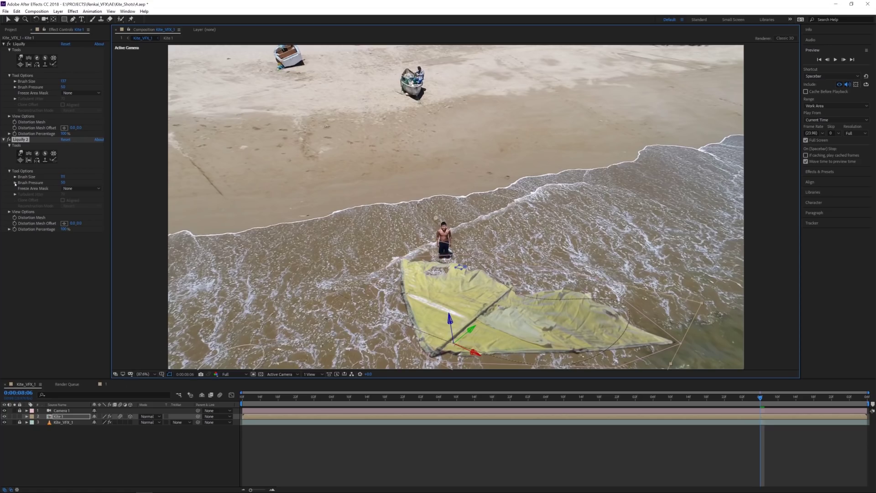
- Keyframe Liquify 2's Distortion Percentage at 0:00:08:06, reducing it to about 49%
click(26, 416)
click(32, 428)
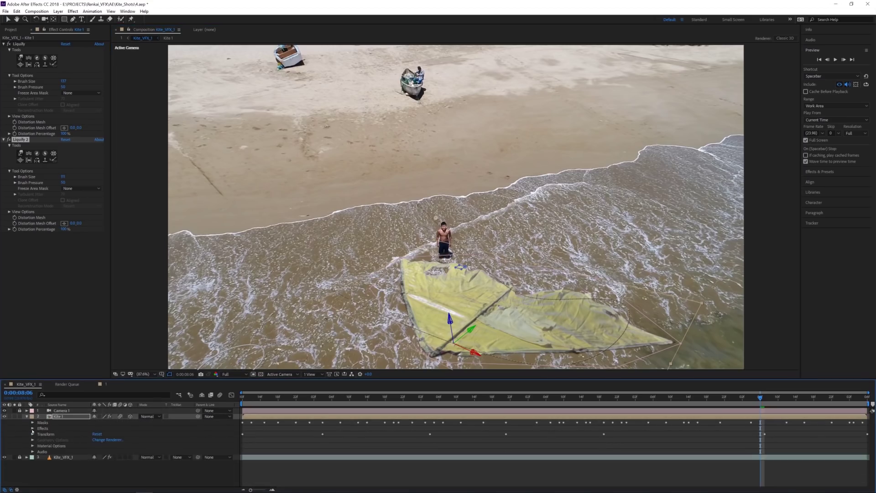
click(33, 429)
click(38, 440)
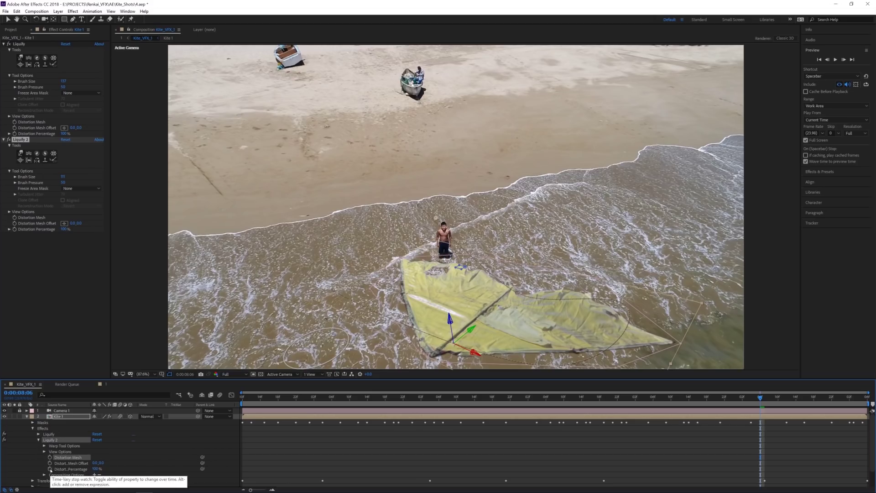
click(50, 469)
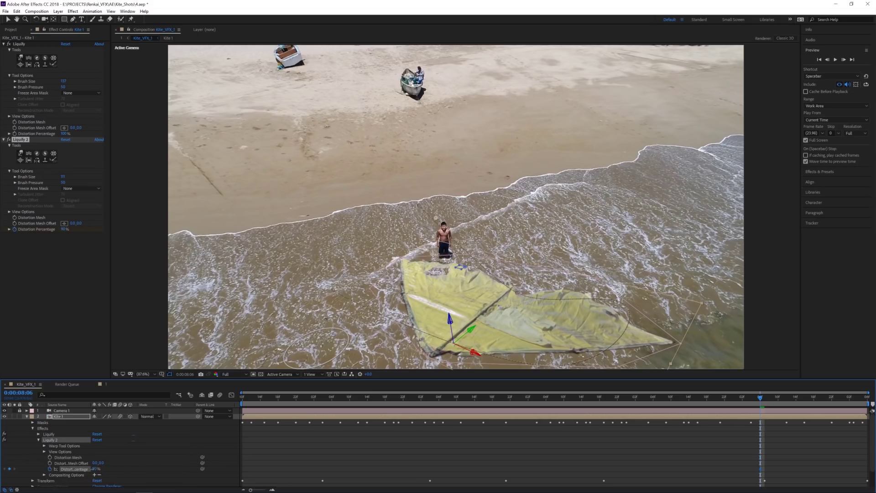
mouse_move(95, 469)
mouse_down()
mouse_move(50, 470)
mouse_move(124, 469)
mouse_move(101, 469)
mouse_up()
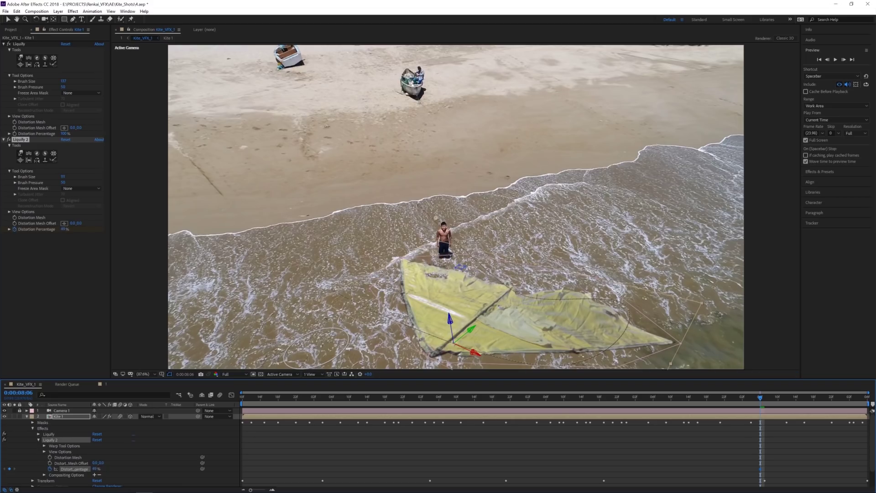
- Keyframe the first Liquify effect's Distortion Percentage at 0:00:08:06, reducing it slightly
click(39, 434)
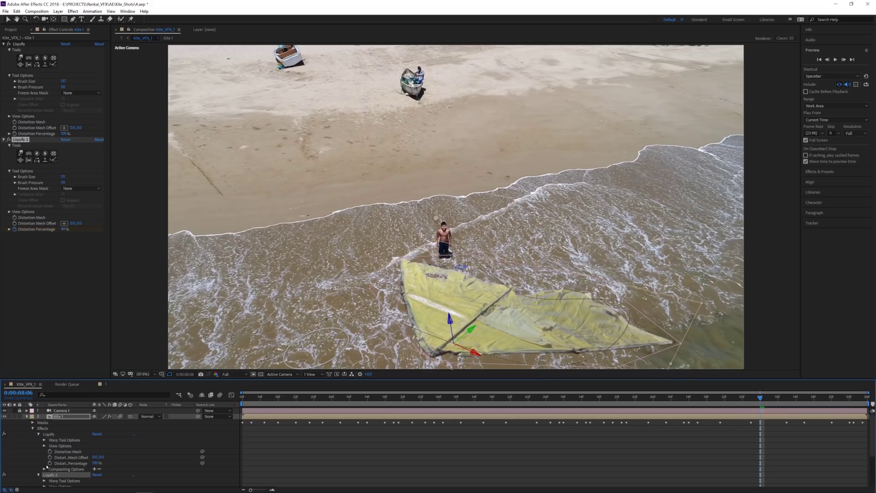
click(50, 464)
scroll(125, 466, down, 1)
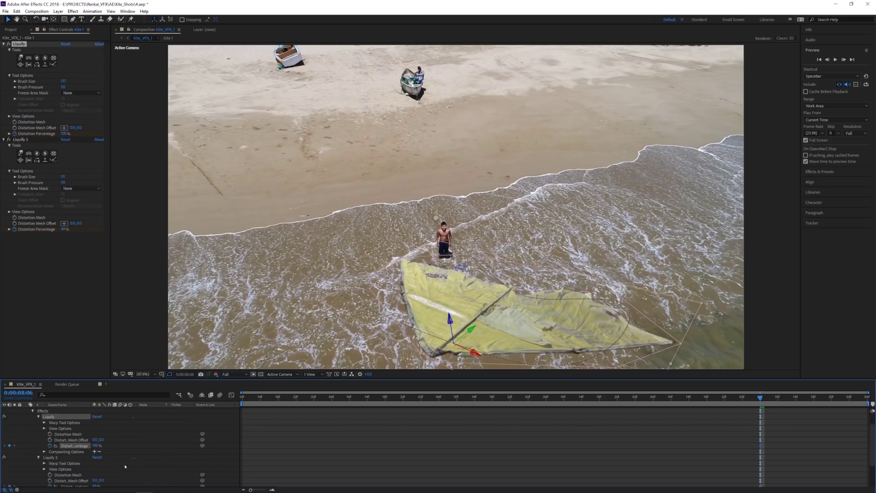
scroll(125, 466, down, 1)
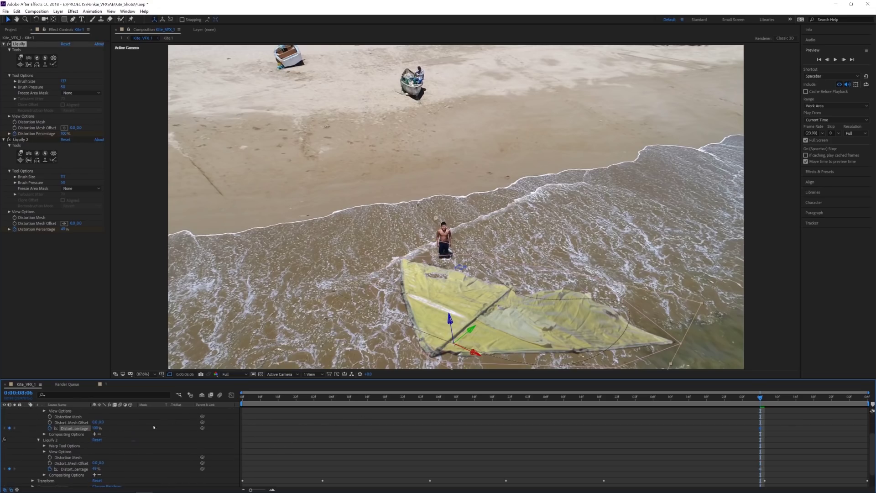
drag(96, 427, 88, 428)
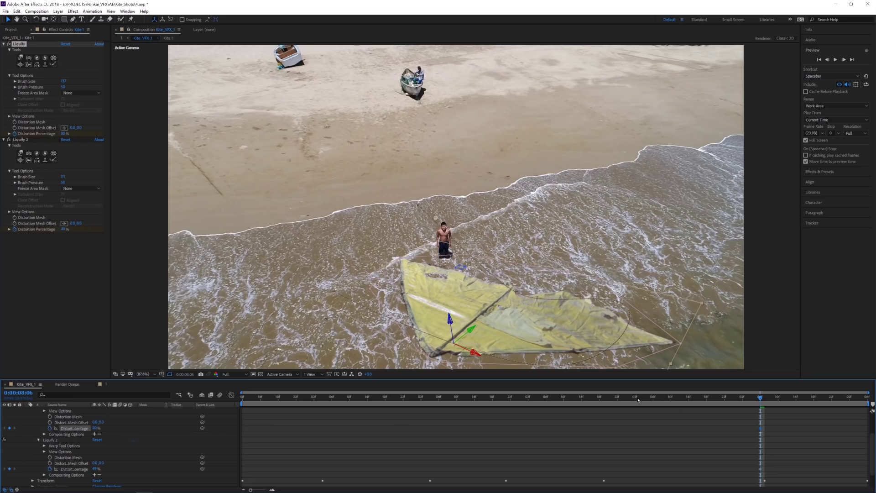
- At 0:00:07:03, set the first Liquify's Distortion Percentage to 0% and raise Liquify 2's percentage
click(639, 397)
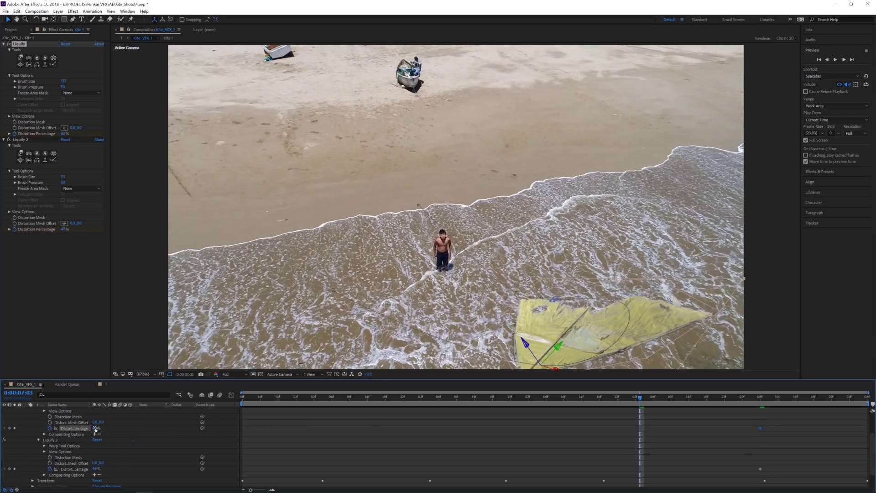
drag(94, 428, 55, 428)
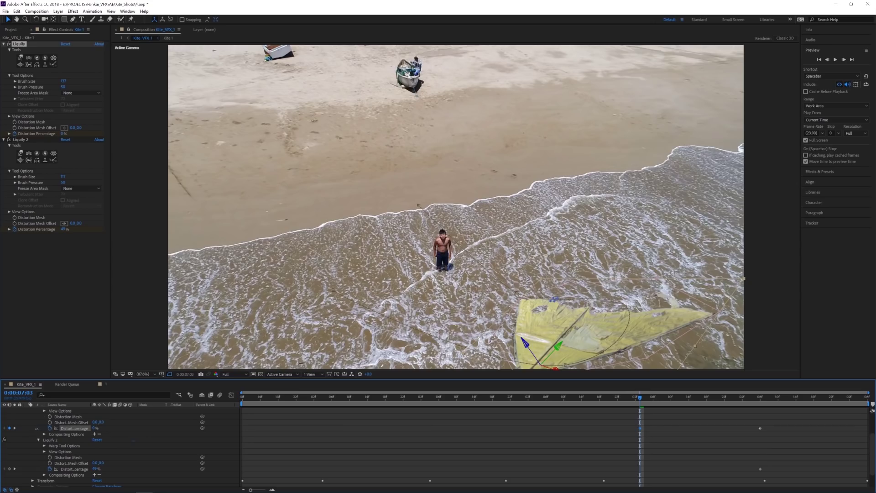
drag(95, 469, 113, 468)
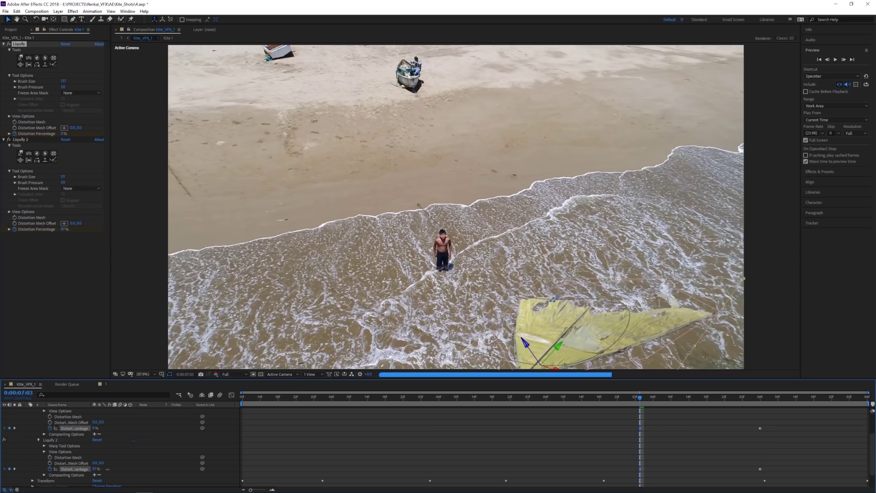
- At 0:00:06:01, lower Liquify 2's Distortion Percentage and raise the first Liquify's percentage above zero
drag(543, 399, 523, 397)
drag(95, 469, 73, 468)
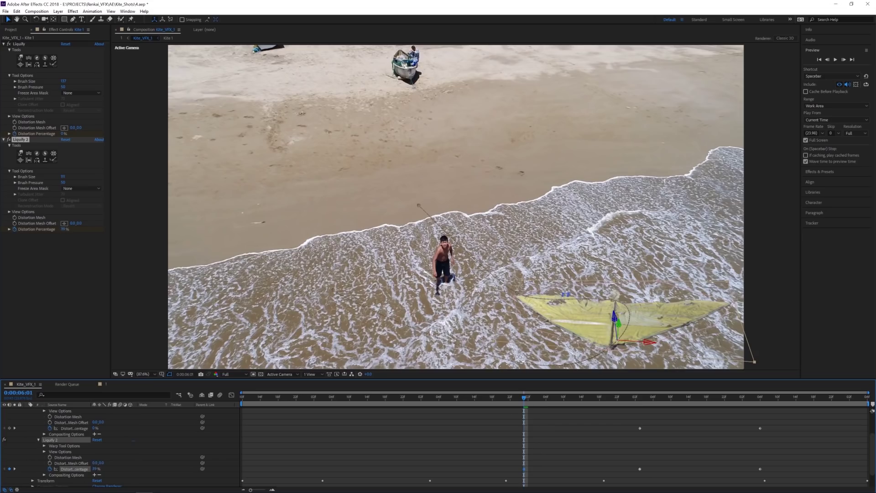
click(95, 429)
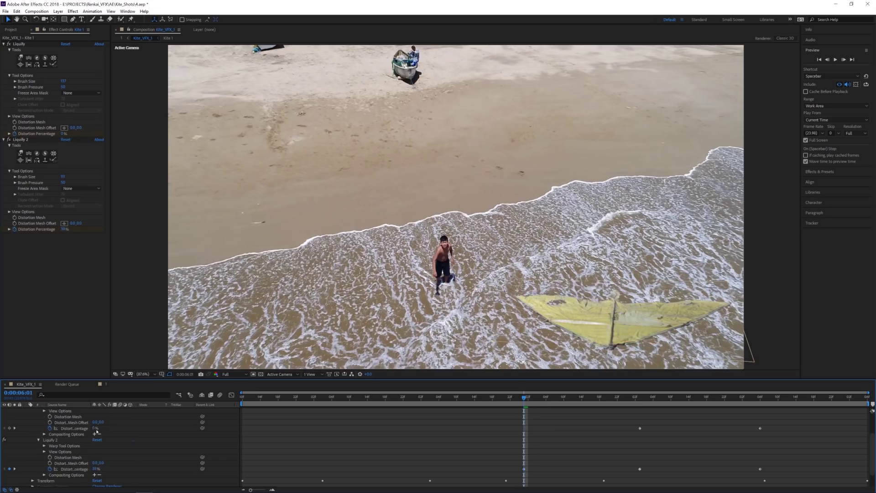
drag(94, 428, 111, 429)
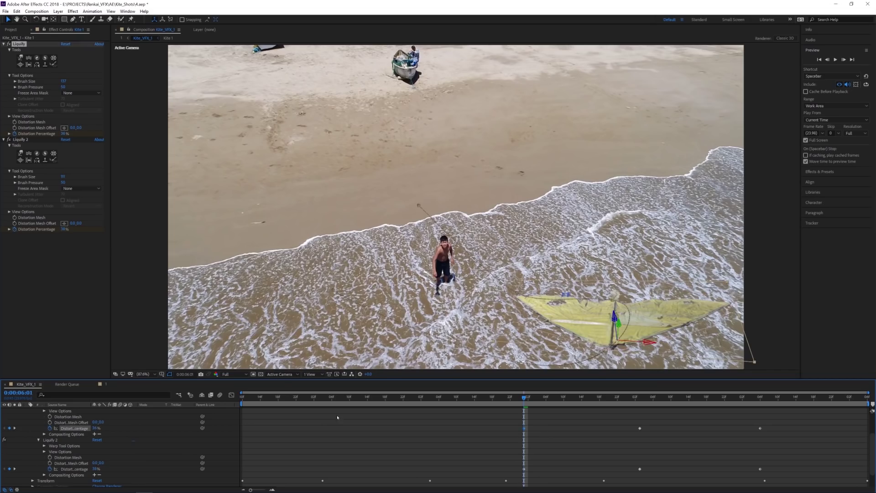
- At 0:00:05:05, add keyframes that strongly raise the Distortion Percentage of both Liquify effects
click(453, 397)
click(434, 397)
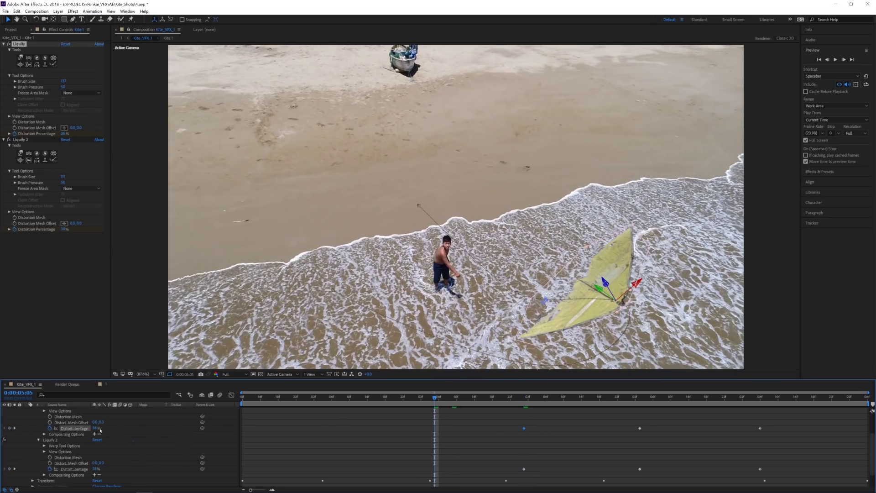
drag(94, 431, 112, 428)
drag(96, 468, 128, 469)
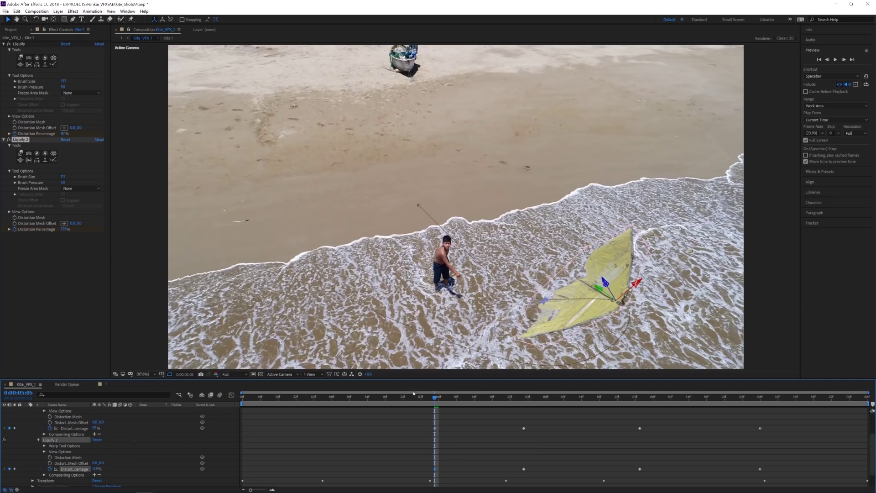
- Add Distortion Percentage keyframes for both Liquify effects at 0:00:04:03 and at the composition's first frame
click(375, 397)
click(318, 397)
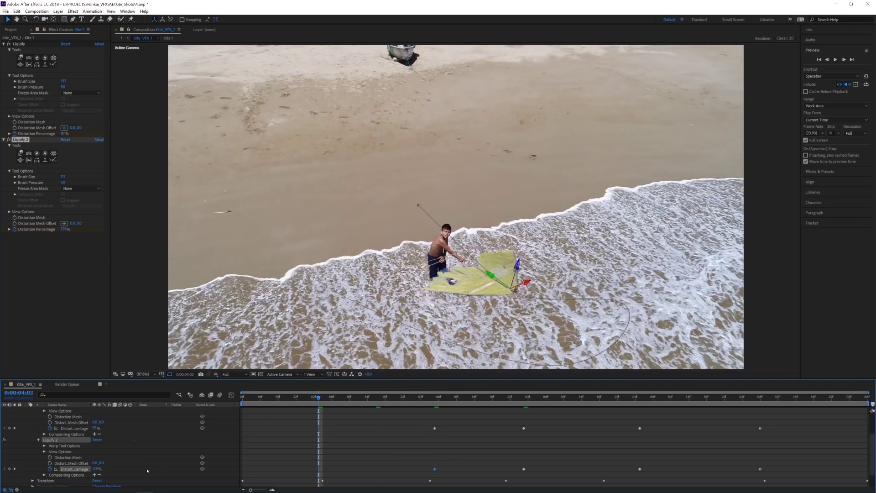
click(97, 468)
text(2)
key(Return)
- At 0:00:09:05, raise Liquify 2's Distortion Percentage and strongly lower the first Liquify's percentage
key(End)
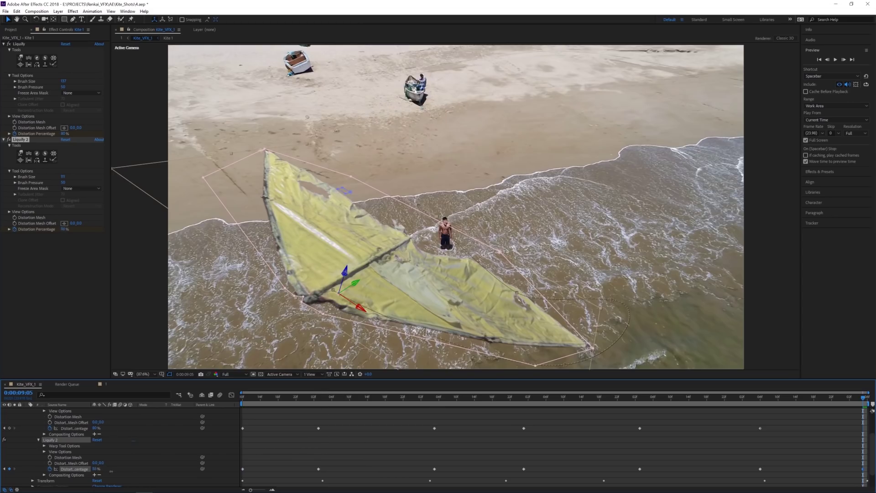
drag(111, 471, 126, 473)
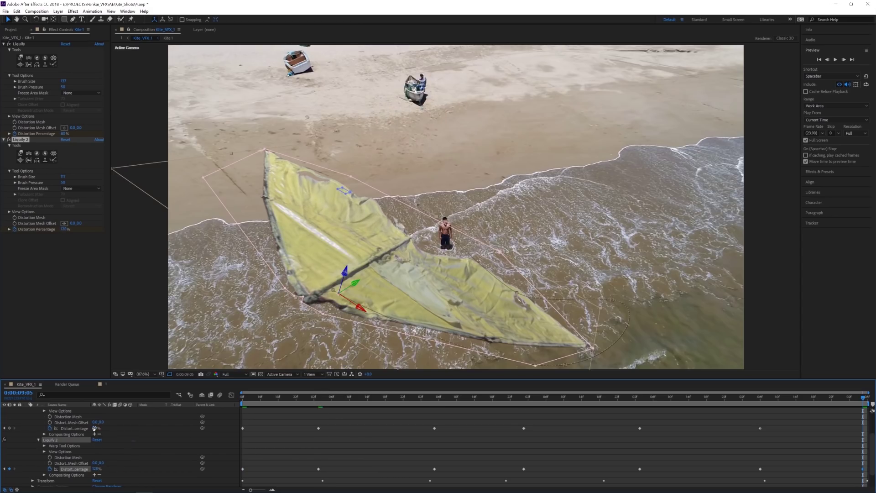
drag(94, 428, 68, 428)
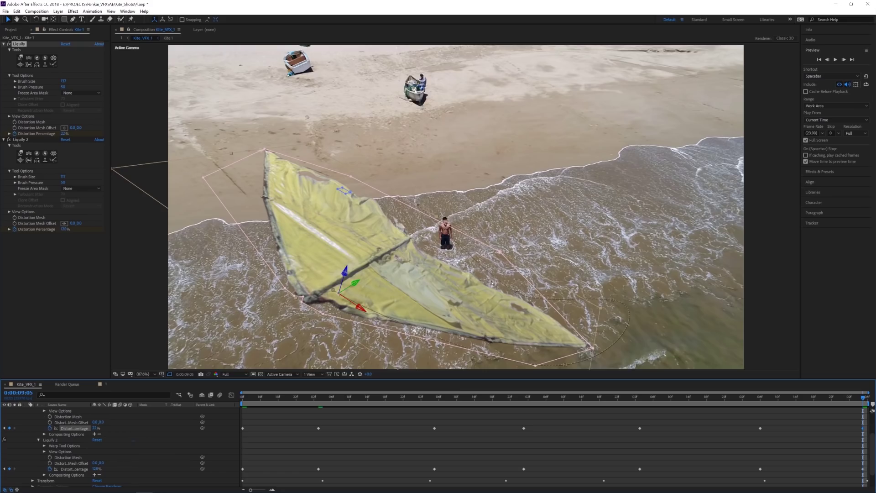
- Play back the distorted kite's flight and scrub through Kite_VFX_1 to its end and back to 0:00:03:10
click(836, 59)
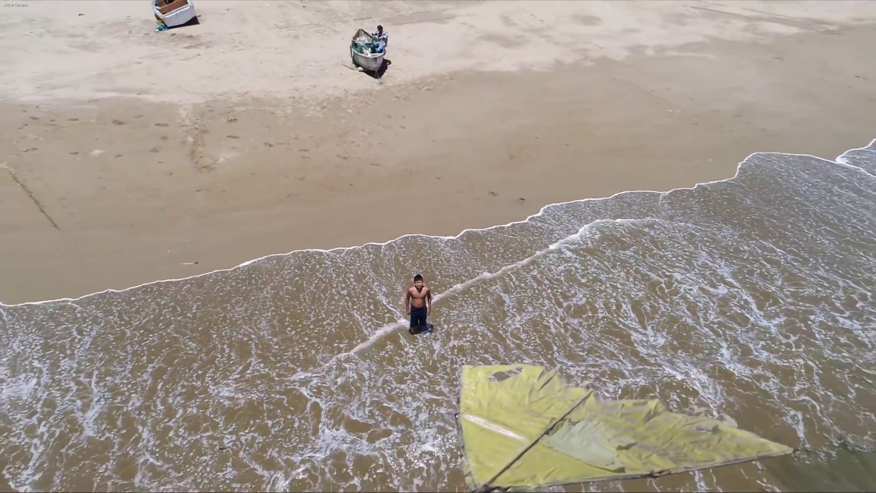
key(space)
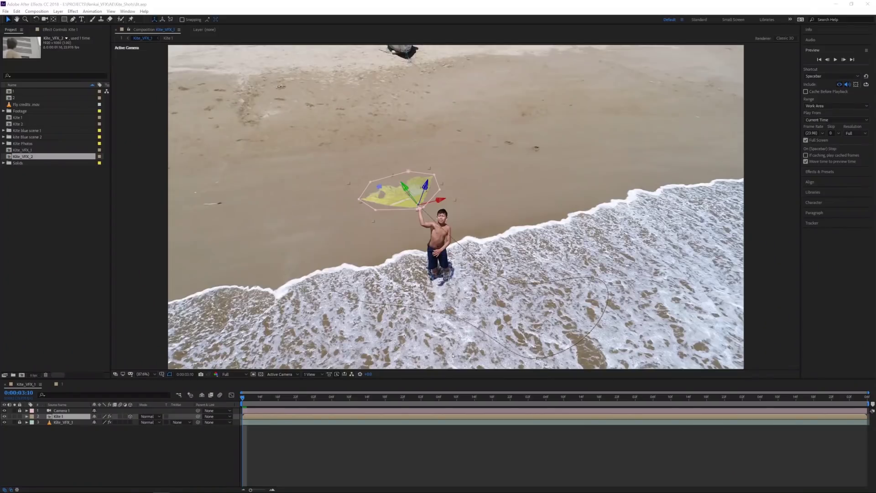
drag(250, 400, 492, 398)
click(336, 374)
click(354, 387)
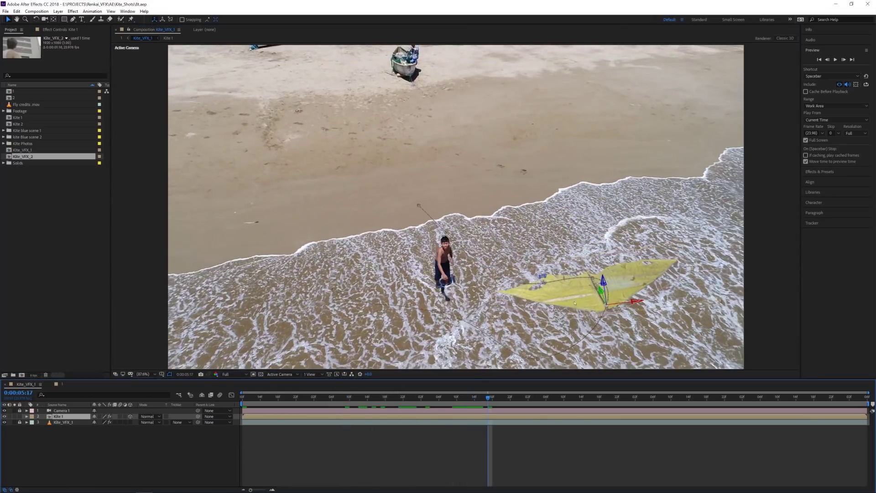
drag(501, 405, 841, 431)
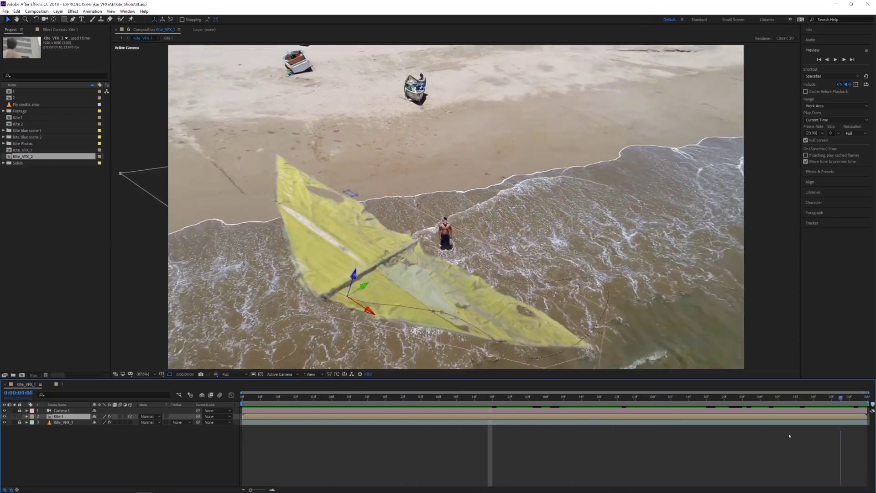
drag(789, 436, 194, 393)
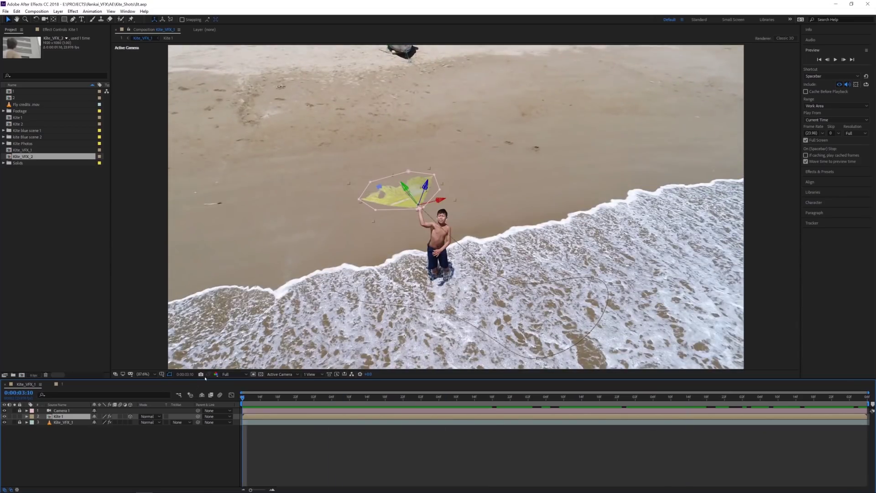
- Deselect the kite layer, scrub the start of its flight and preview it from 0:00:03:10
key(F2)
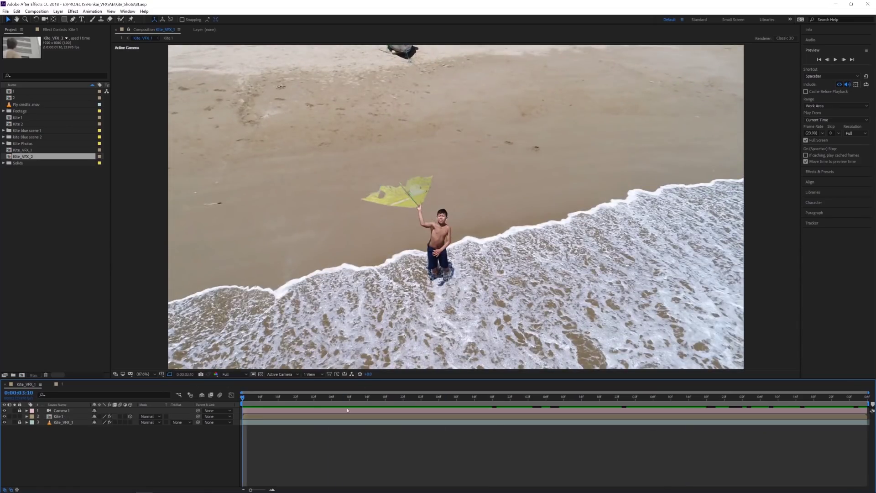
click(312, 400)
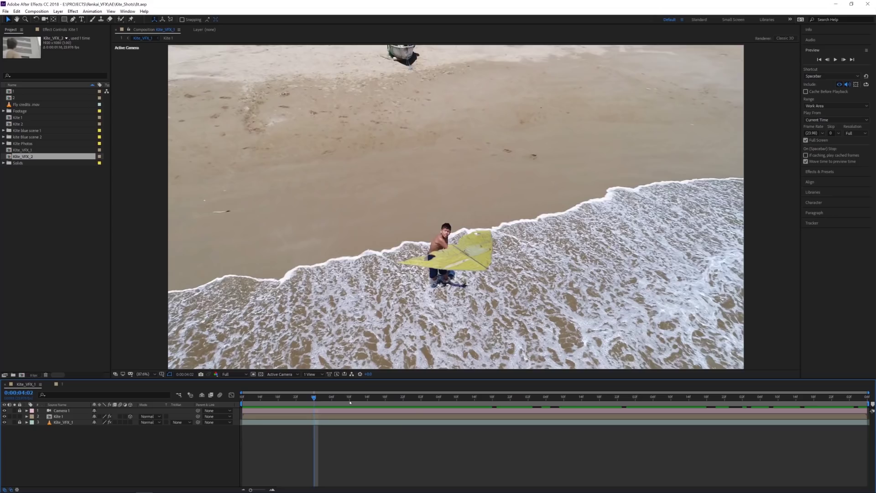
drag(289, 398, 242, 399)
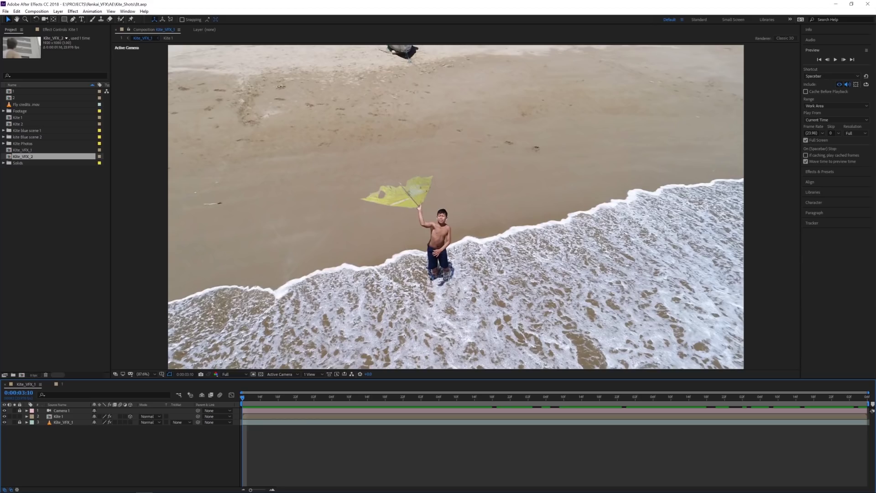
key(space)
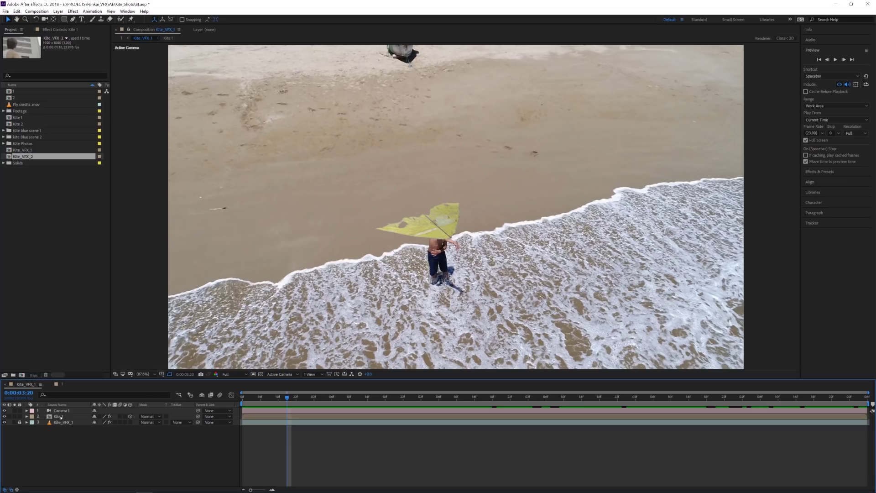
- At 0:00:09:05, reveal Camera 1's Transform properties, set the viewer to 2 Views - Horizontal and select the kite to show its motion path
drag(303, 397, 863, 407)
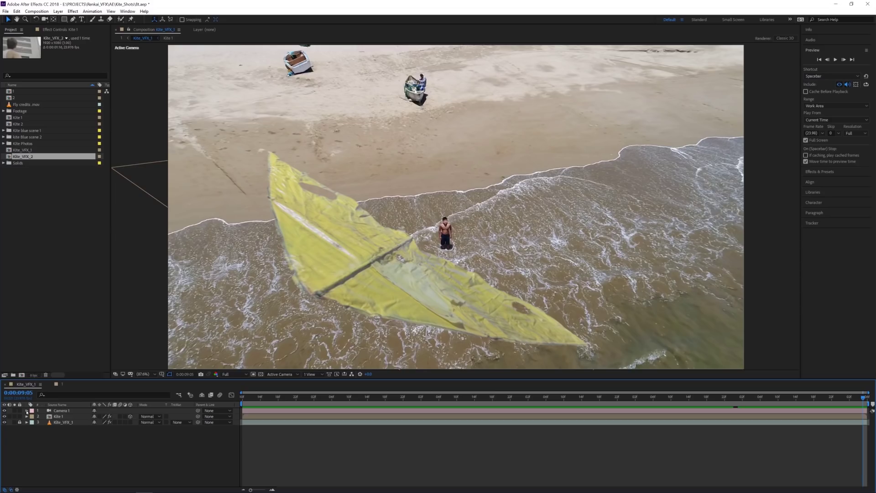
click(26, 410)
click(33, 416)
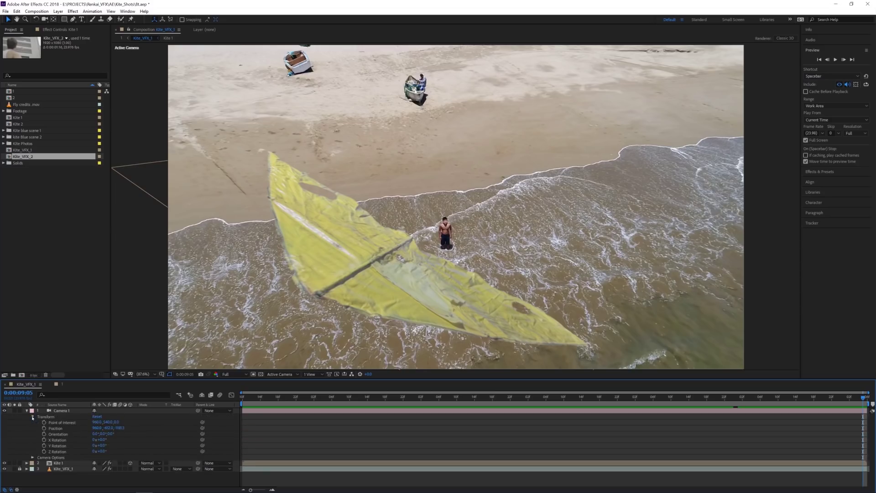
click(308, 374)
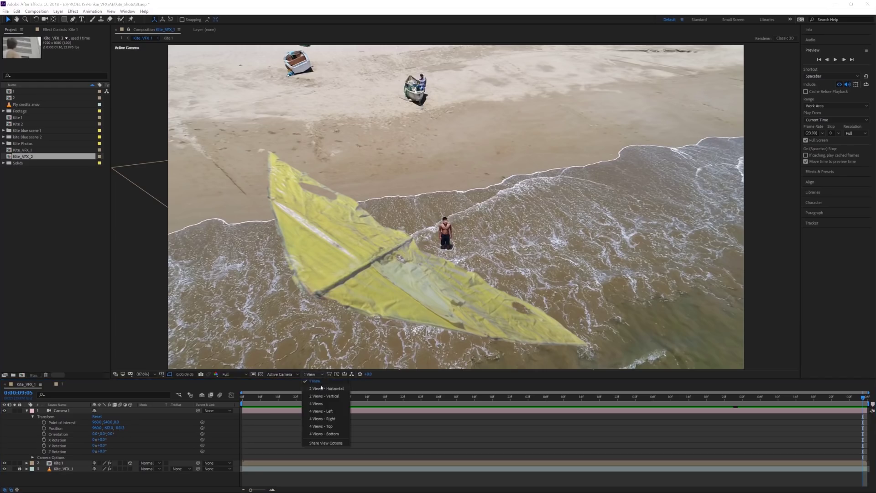
click(322, 388)
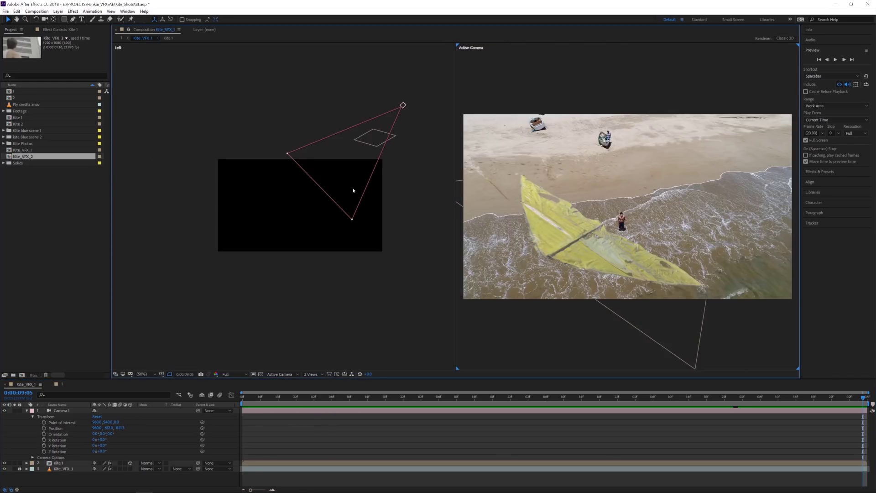
click(380, 147)
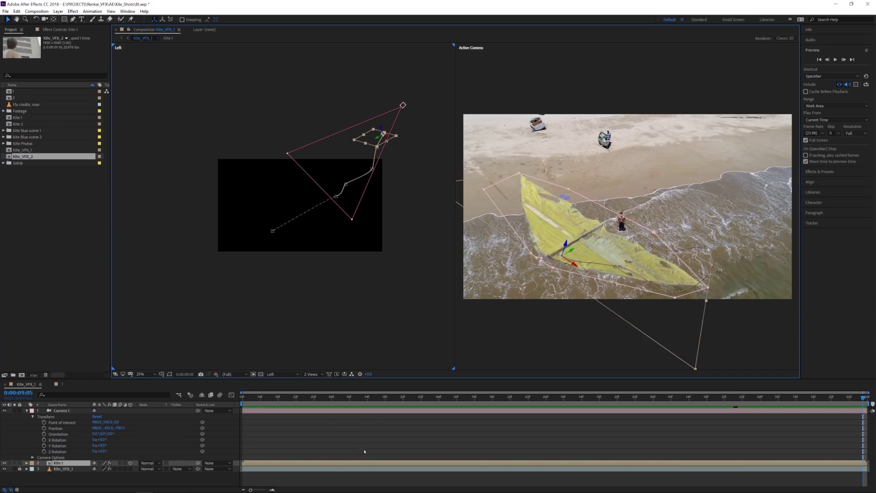
- At 0:00:03:10, turn on Camera 1's Depth of Field and keyframe an increased Focus Distance that brings the focal plane to the kite
click(247, 398)
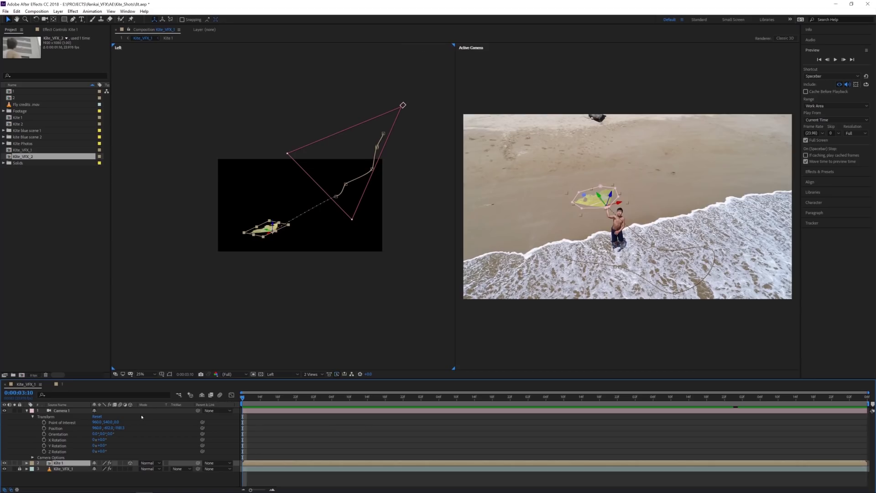
click(32, 457)
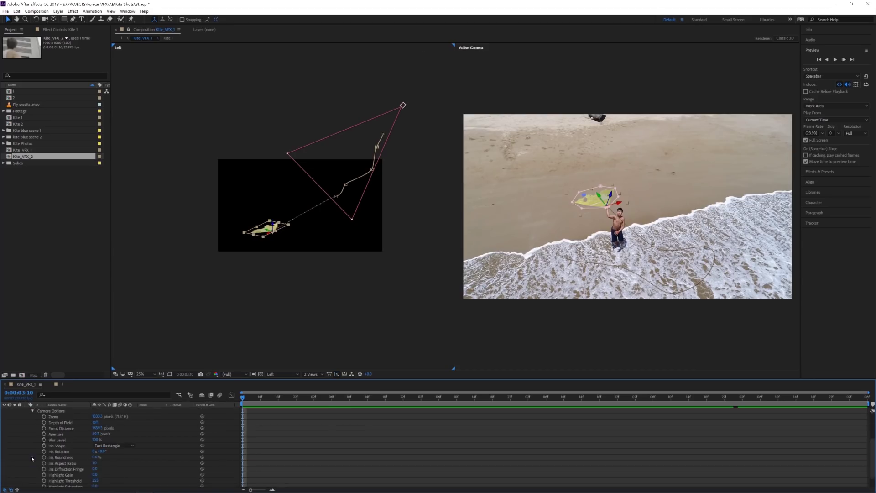
click(93, 422)
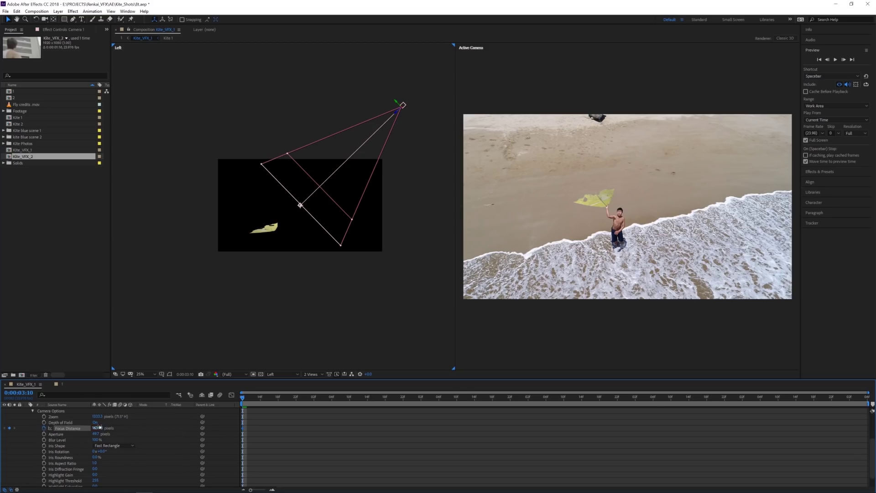
drag(97, 427, 236, 426)
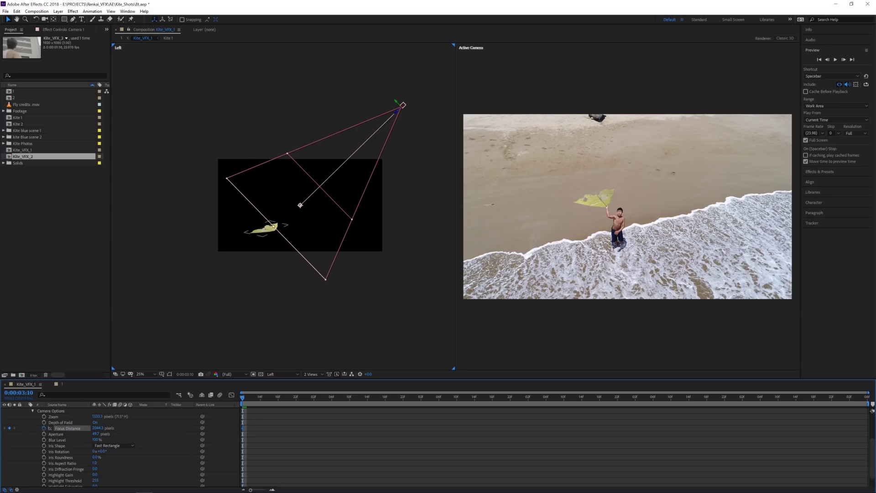
- At 0:00:03:22, keyframe a lower Focus Distance that pulls Camera 1's focal plane closer, and preview the result
drag(260, 393, 296, 397)
drag(101, 428, 1, 441)
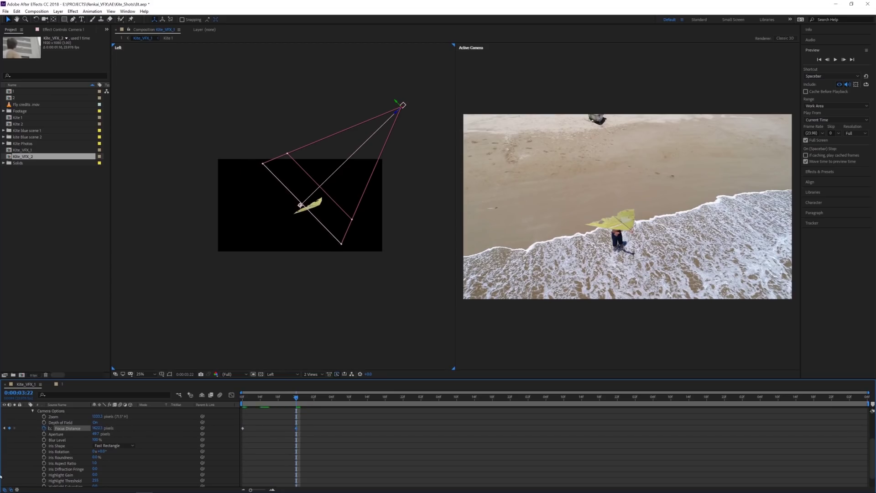
drag(98, 429, 89, 429)
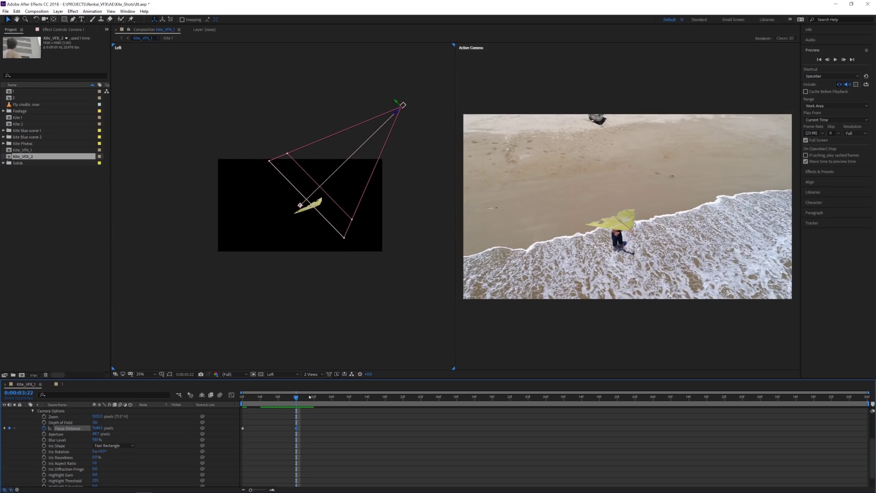
key(space)
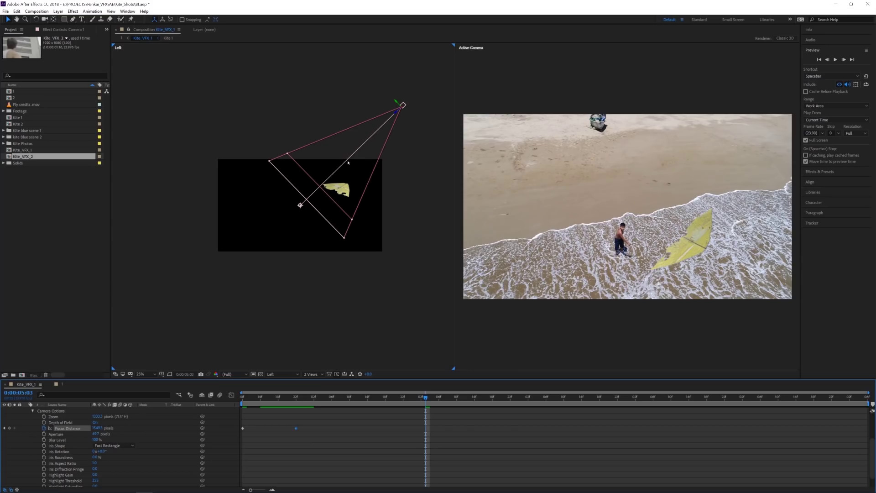
- At 0:00:09:05, compare Camera 1's Depth of Field off and on, and adjust its Aperture to strengthen the kite's blur
drag(424, 420, 863, 389)
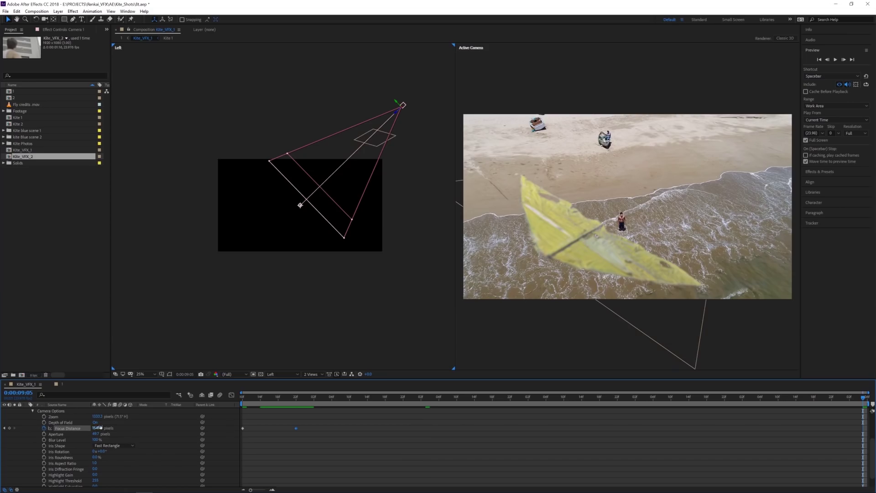
click(95, 422)
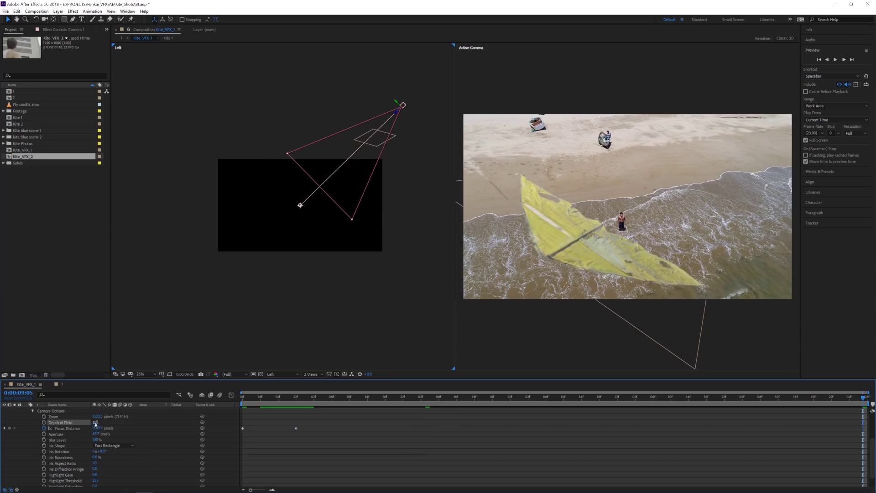
click(95, 422)
click(95, 434)
text(33.7)
key(Return)
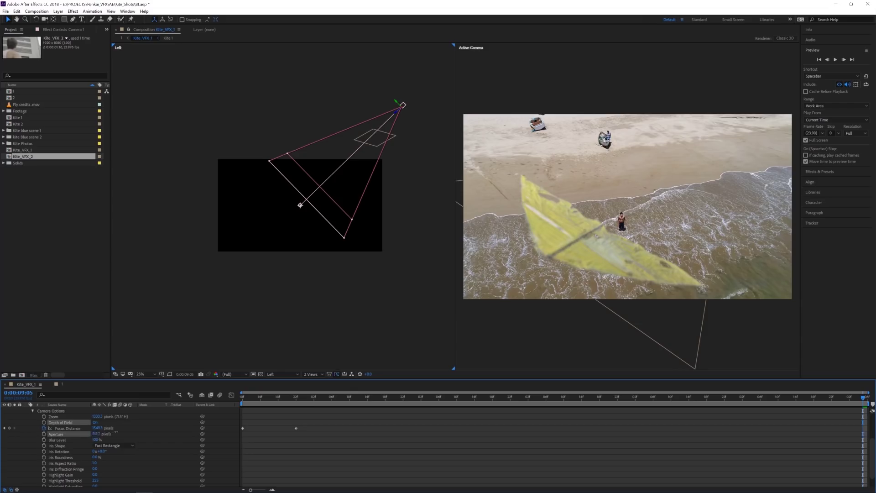
drag(116, 432, 570, 244)
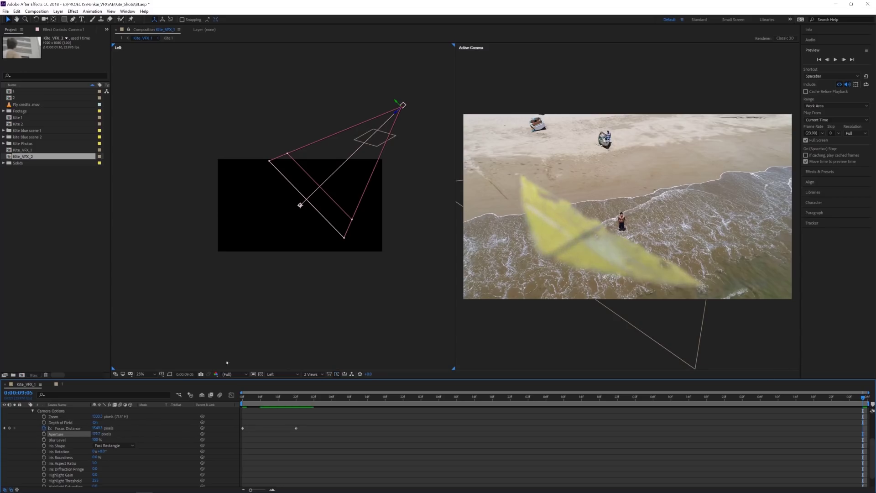
drag(226, 362, 118, 363)
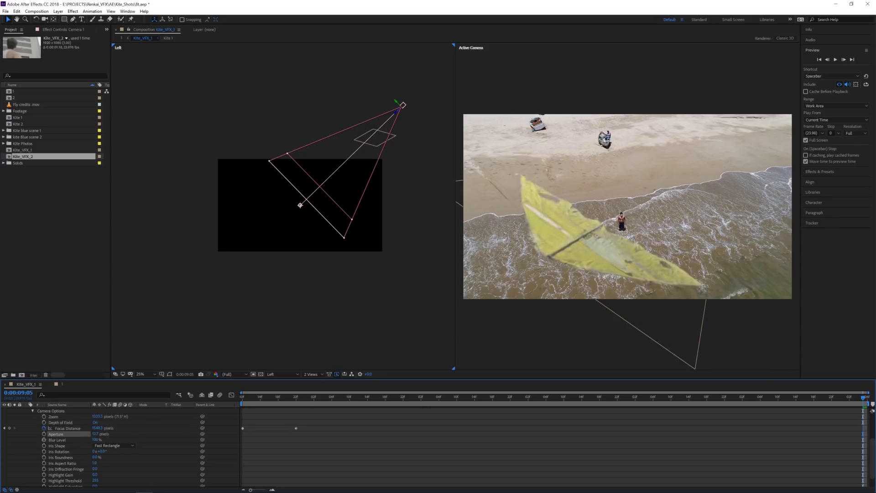
drag(72, 442, 73, 442)
- Return the viewer to 1 View and preview the kite's depth-of-field blur from 0:00:03:20
click(312, 373)
click(317, 381)
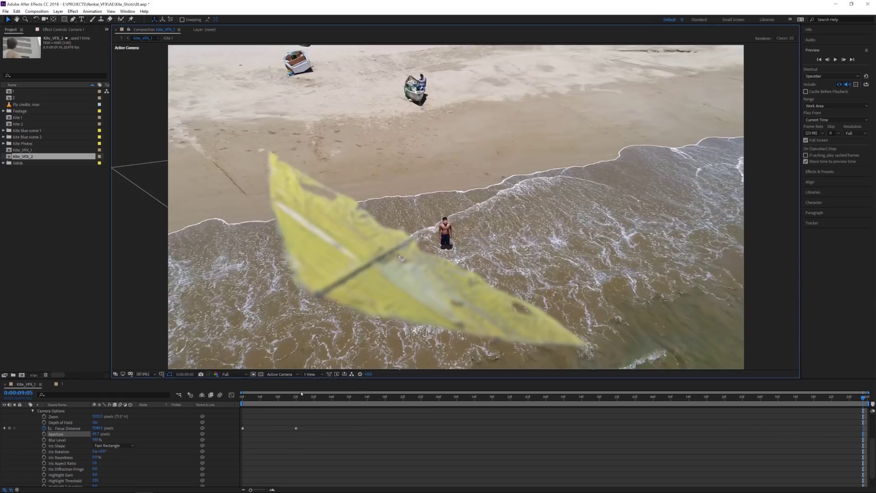
click(287, 400)
key(space)
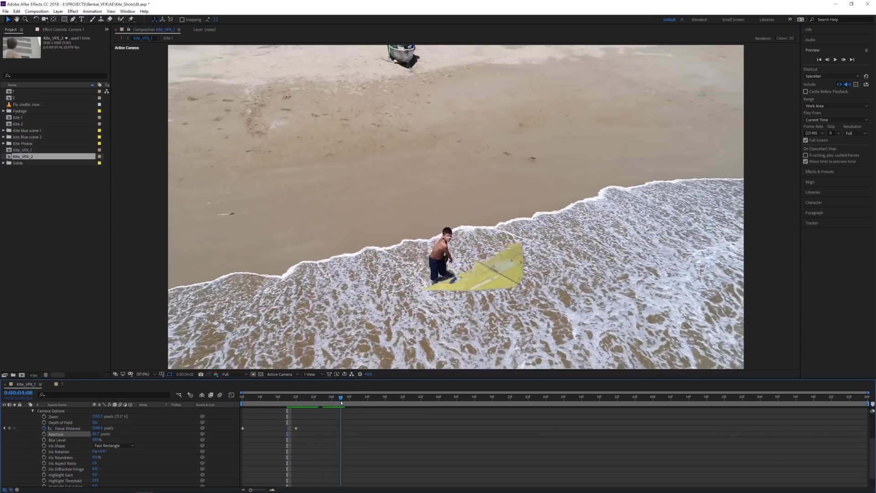
key(space)
key(space)
key(space)
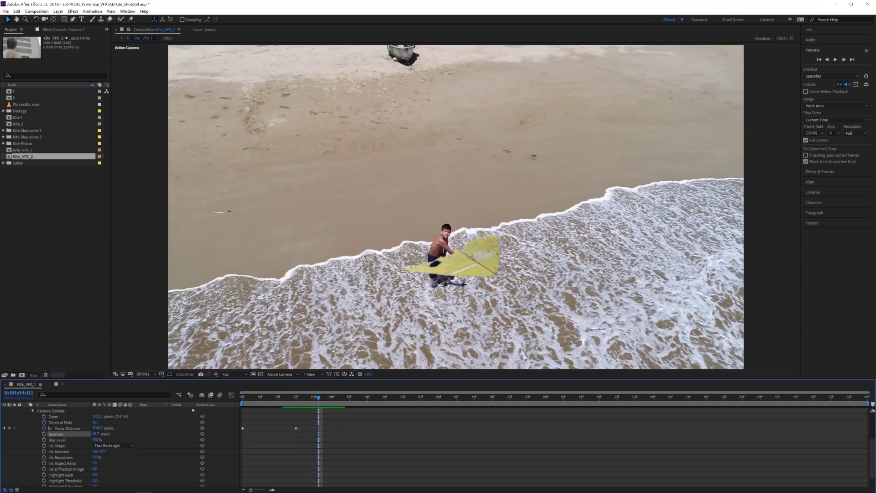
- Collapse Camera 1's properties, enable motion blur for the Kite 1 layer and the composition, and check the kite at 0:00:04:08
click(32, 410)
click(26, 411)
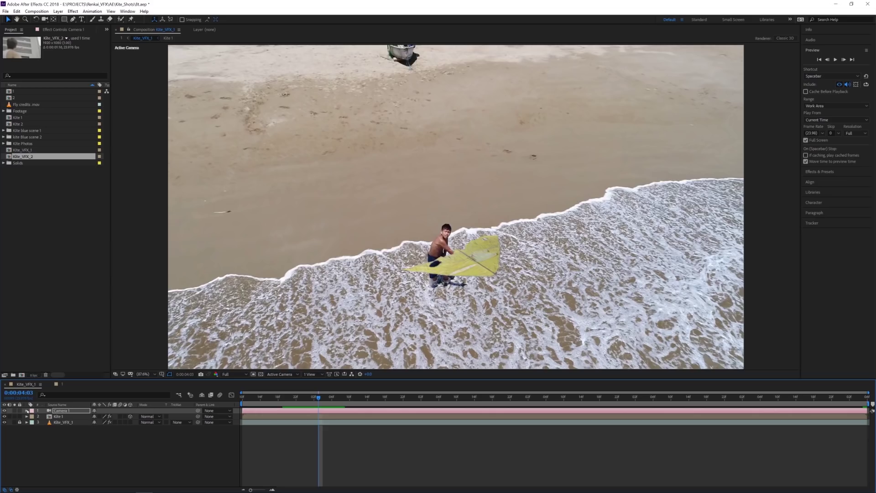
click(121, 416)
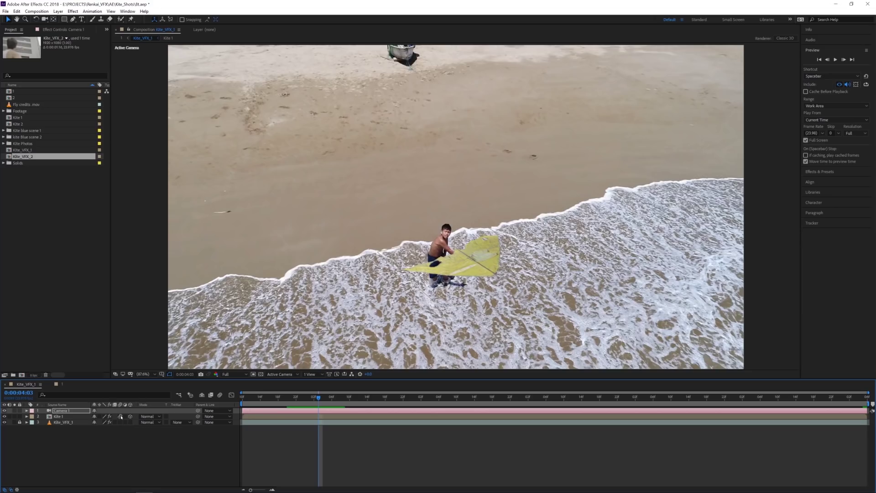
click(220, 394)
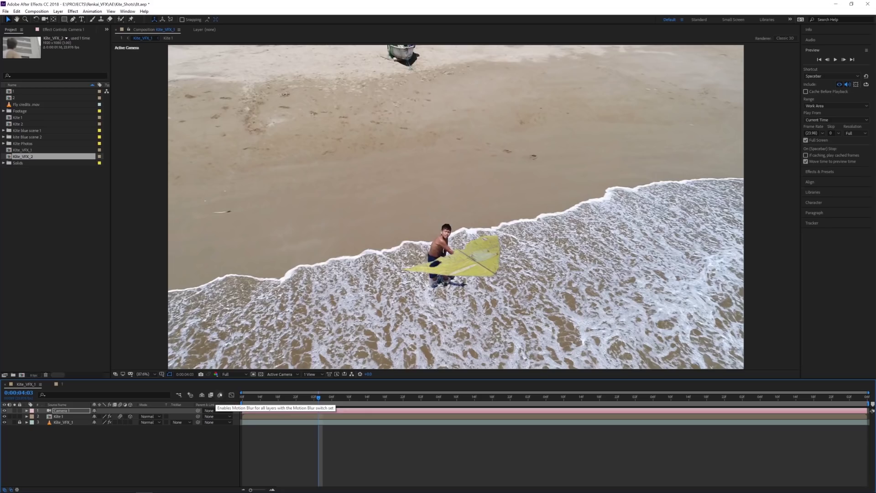
click(221, 395)
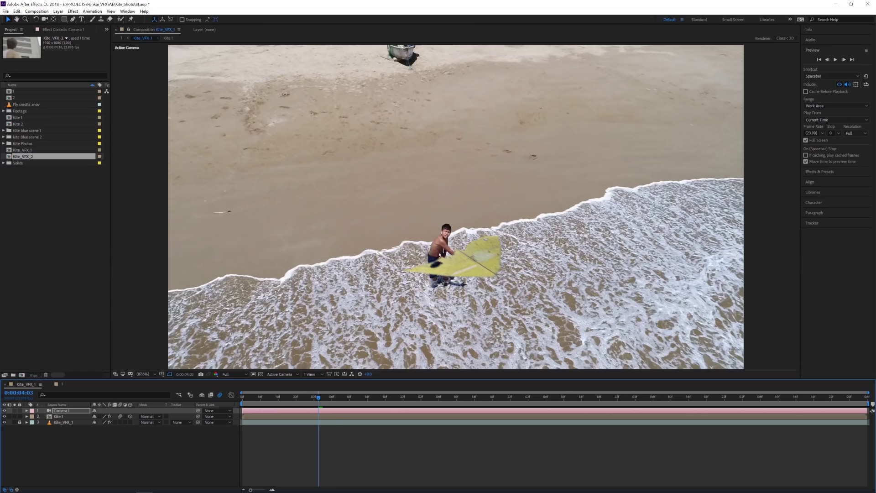
click(340, 397)
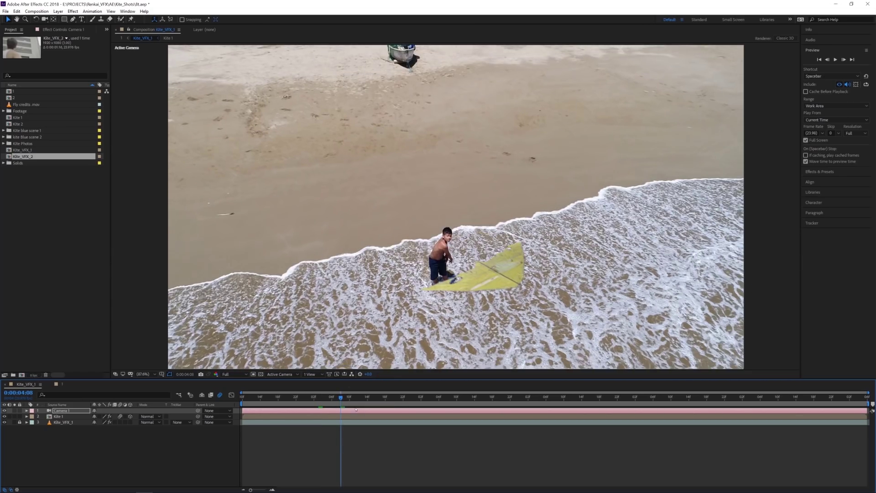
- Pre-compose Camera 1 and Kite 1 into a new composition named "3d kite", moving all attributes
click(57, 416)
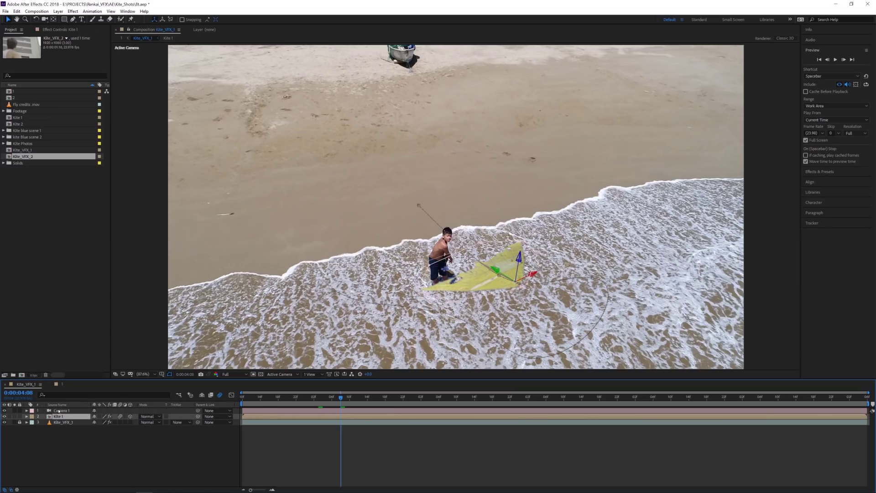
click(58, 411)
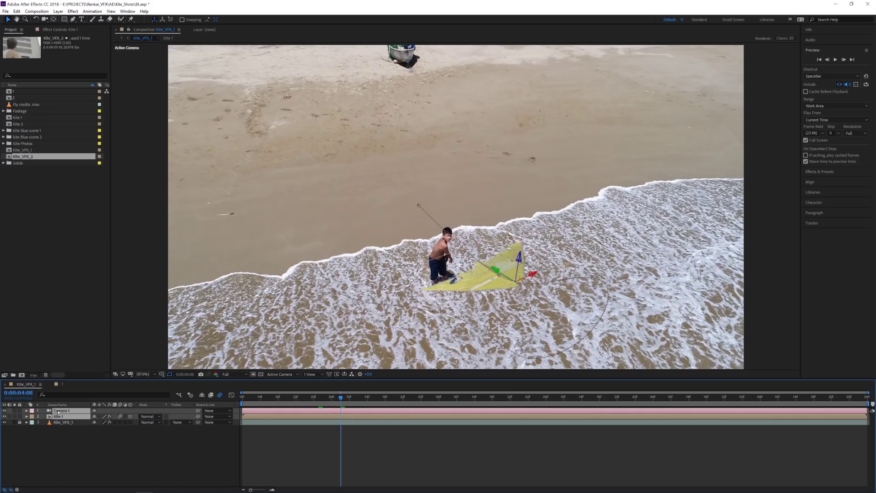
right_click(59, 411)
click(73, 381)
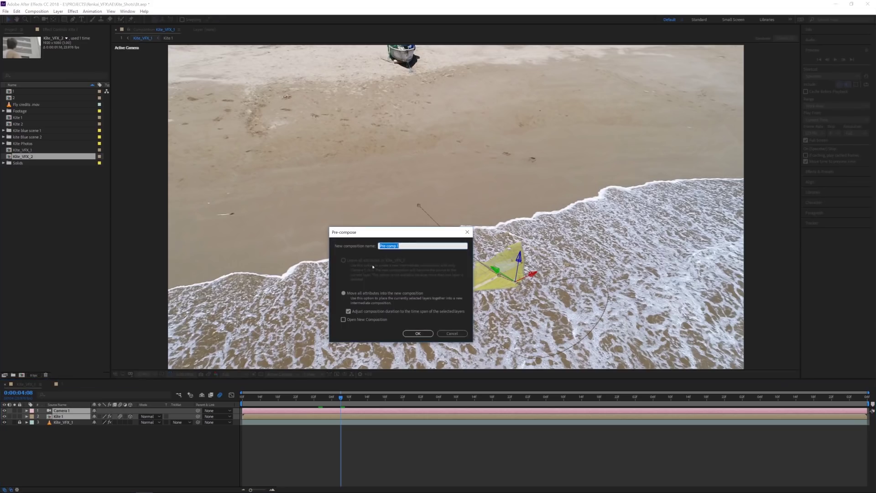
text(3d kite)
click(416, 333)
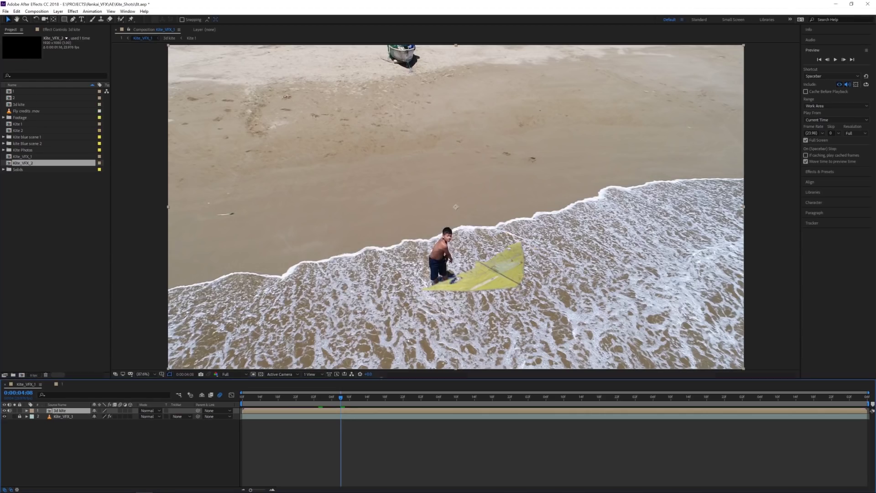
- Preview the pre-composed 3d kite over the beach footage
click(10, 410)
key(F2)
key(space)
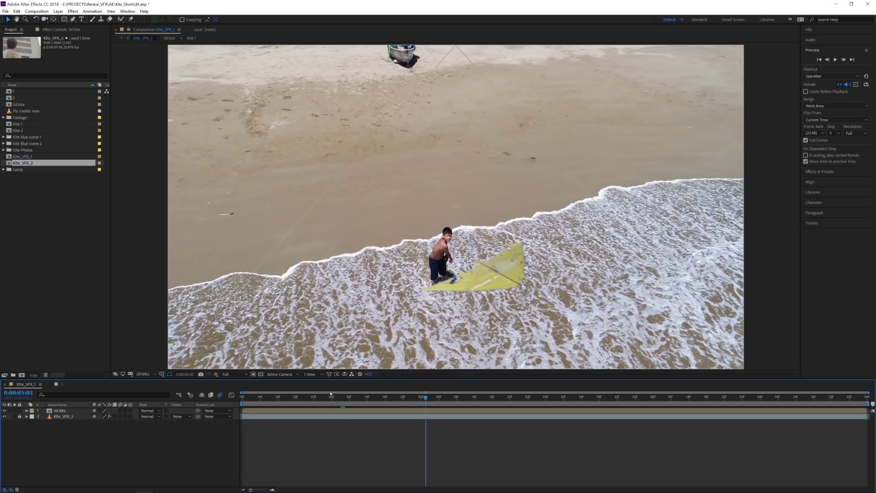
- Duplicate the 3d kite layer
click(62, 411)
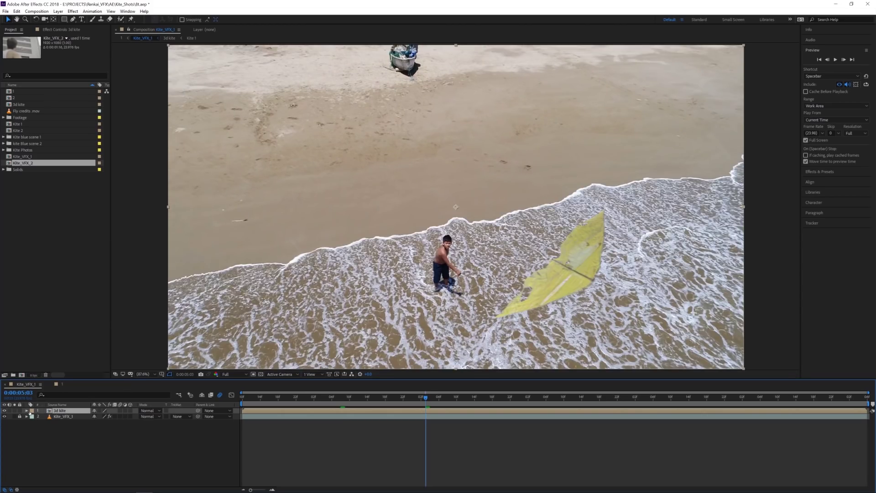
right_click(62, 411)
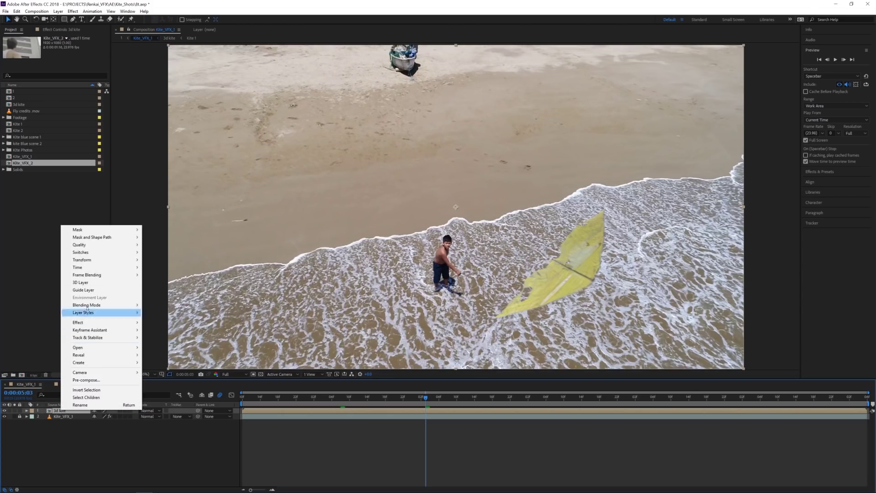
click(55, 411)
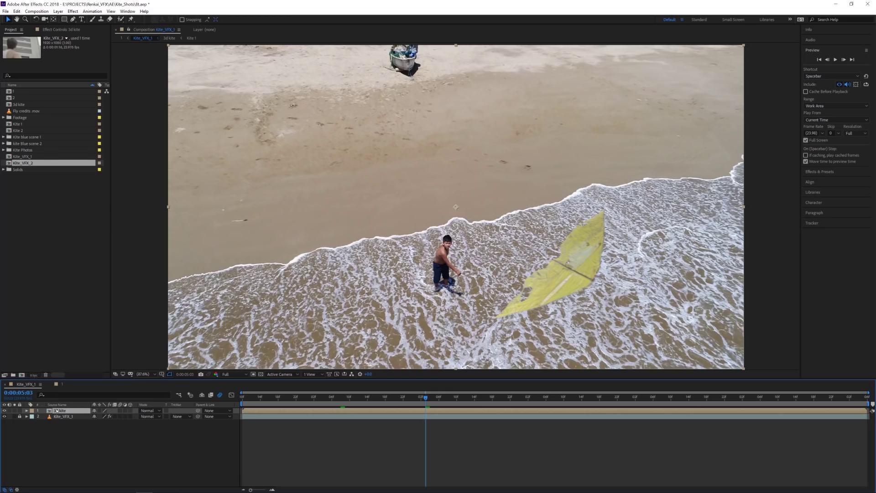
key(ctrl+d)
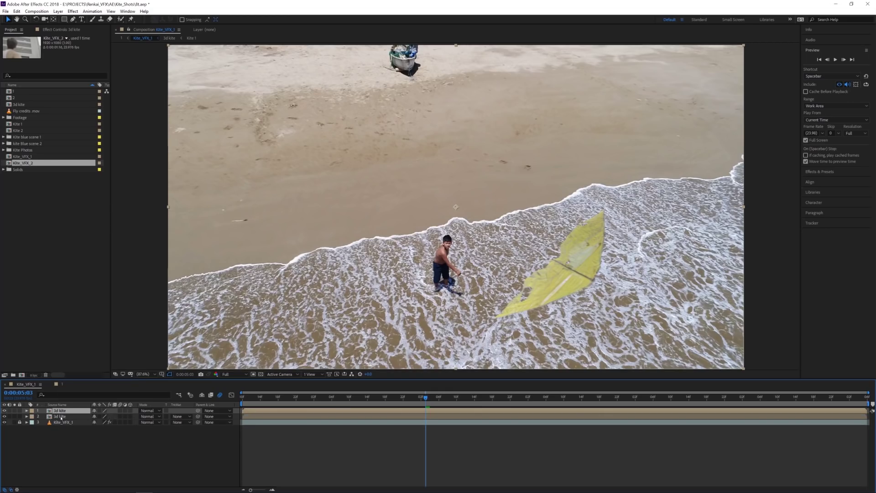
- At 0:00:03:10, move the lower 3d kite copy down onto the water at the boy's feet
click(62, 416)
click(243, 397)
key(space)
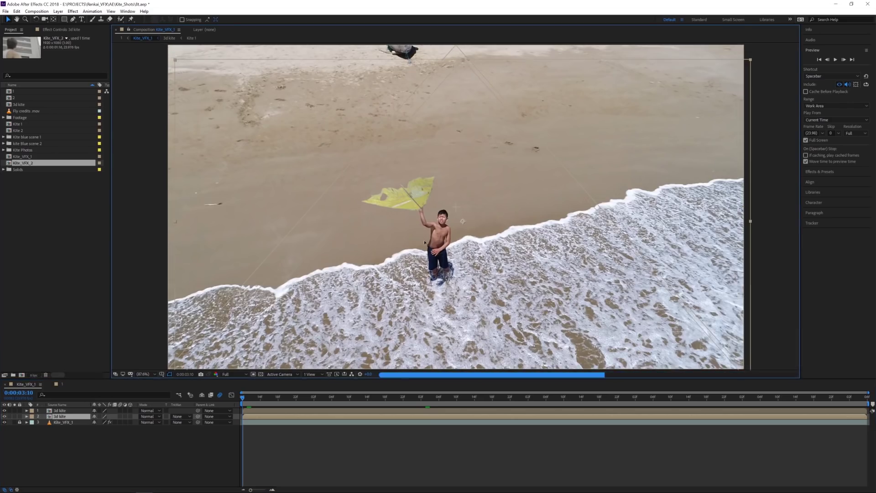
click(423, 249)
click(58, 416)
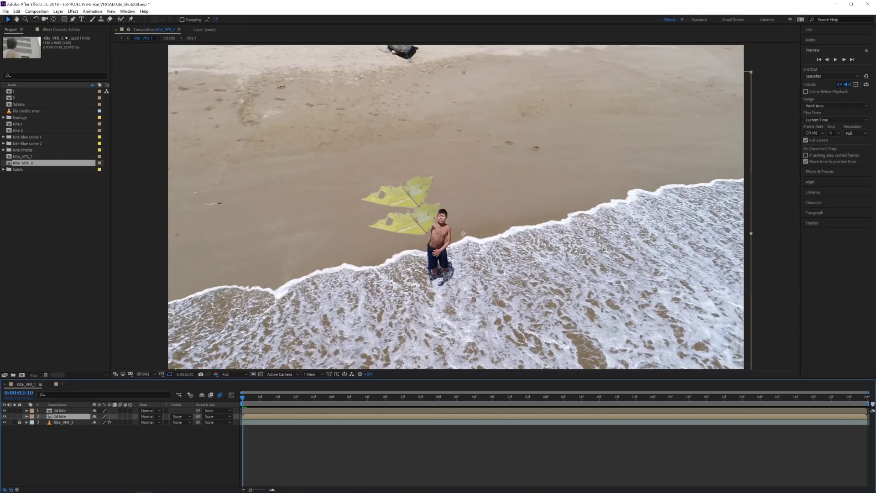
drag(424, 224, 487, 324)
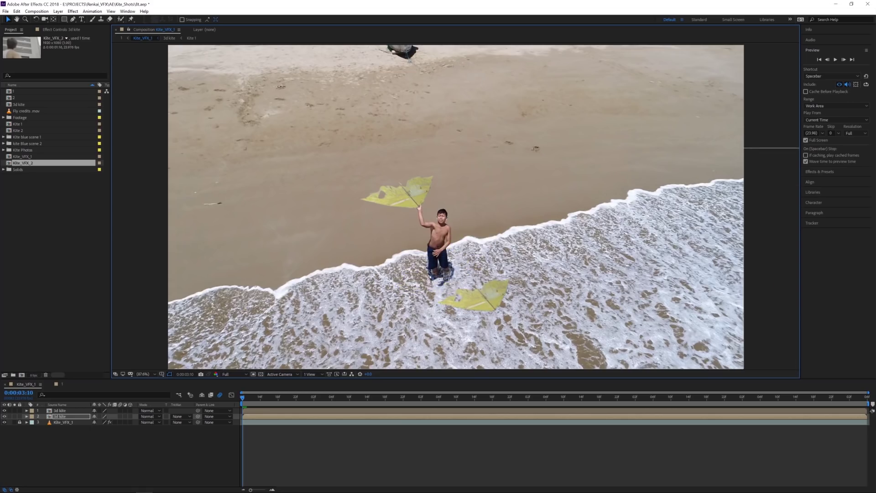
drag(453, 304, 440, 288)
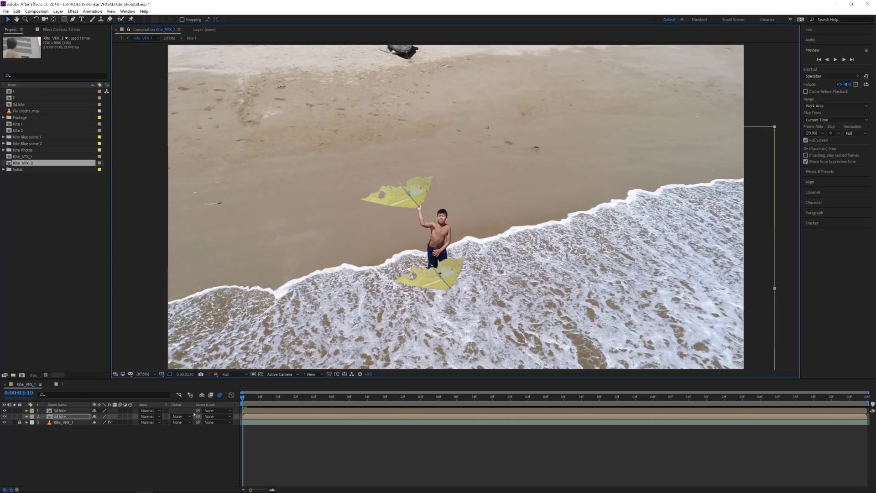
- Set the blending mode of the lower 3d kite copy to Darken
click(149, 415)
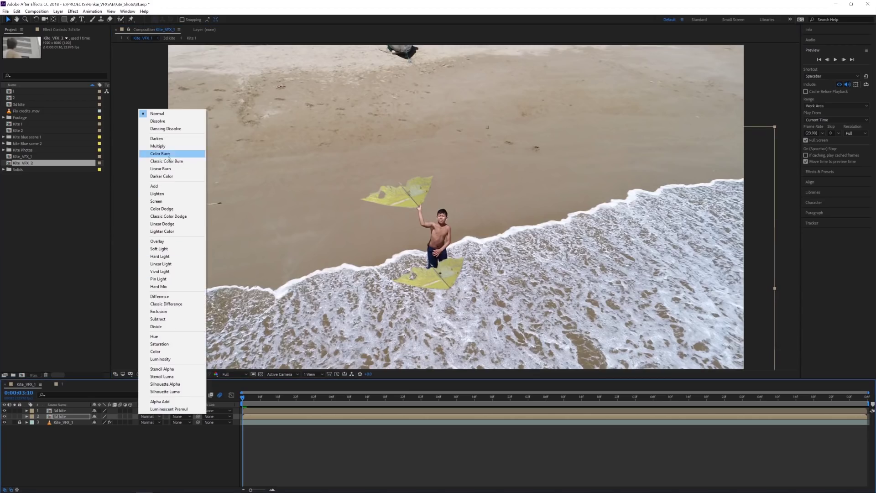
click(137, 463)
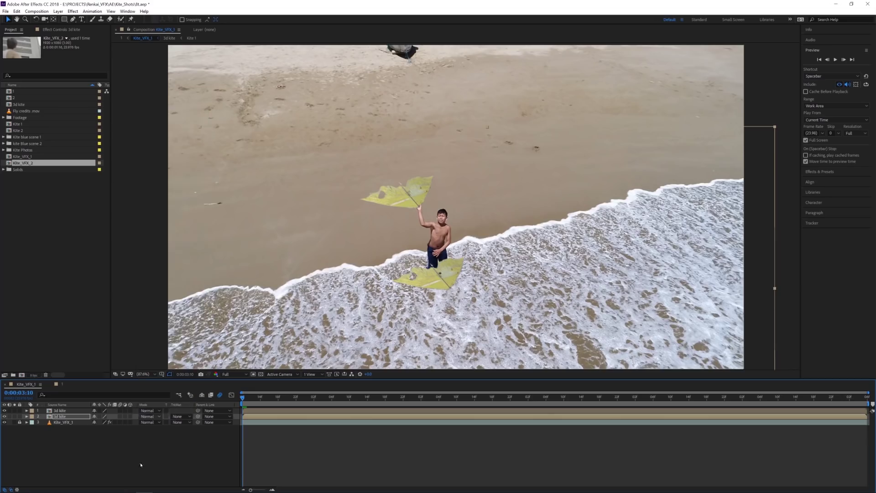
click(137, 463)
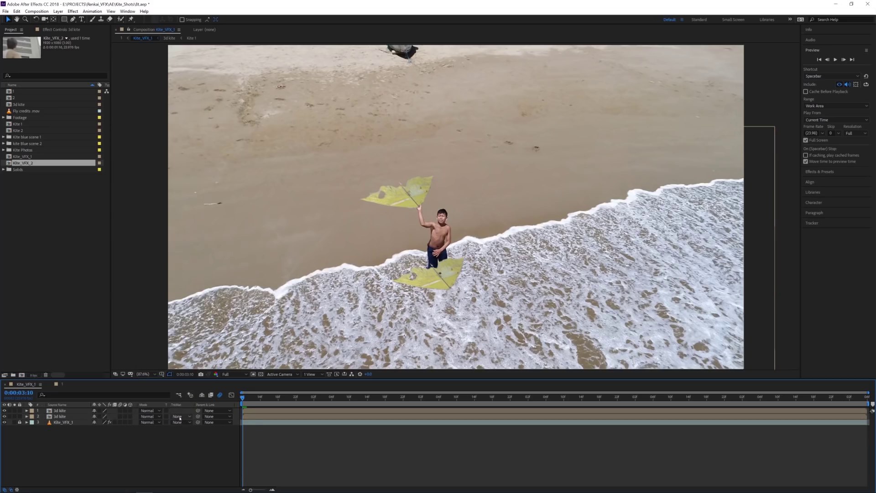
click(180, 417)
click(149, 416)
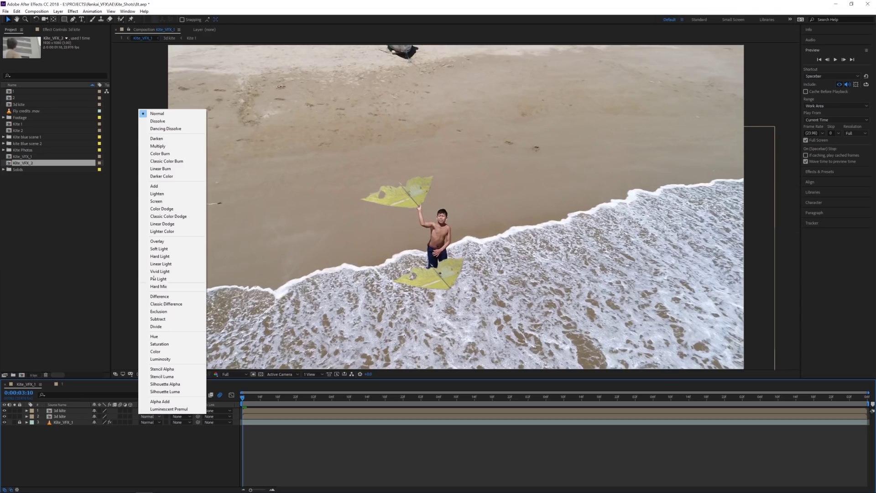
click(157, 139)
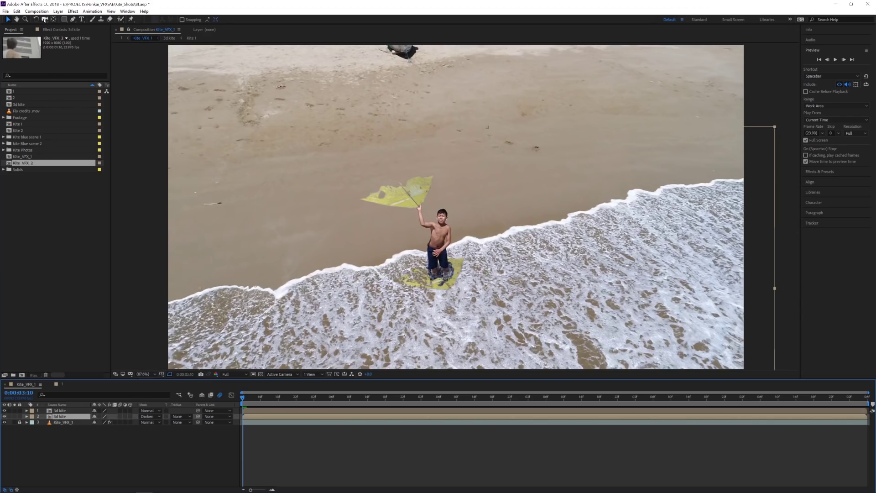
- Apply the Fill effect to the lower 3d kite copy and set its color to black (000000)
click(61, 29)
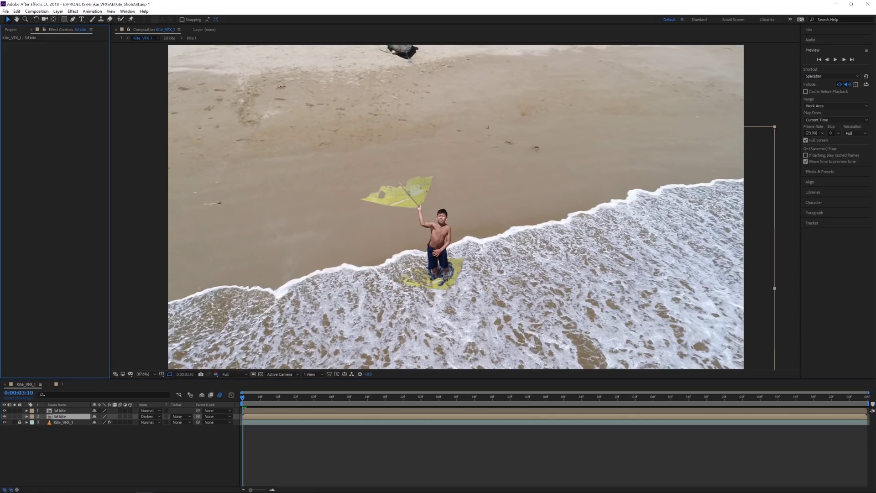
right_click(58, 135)
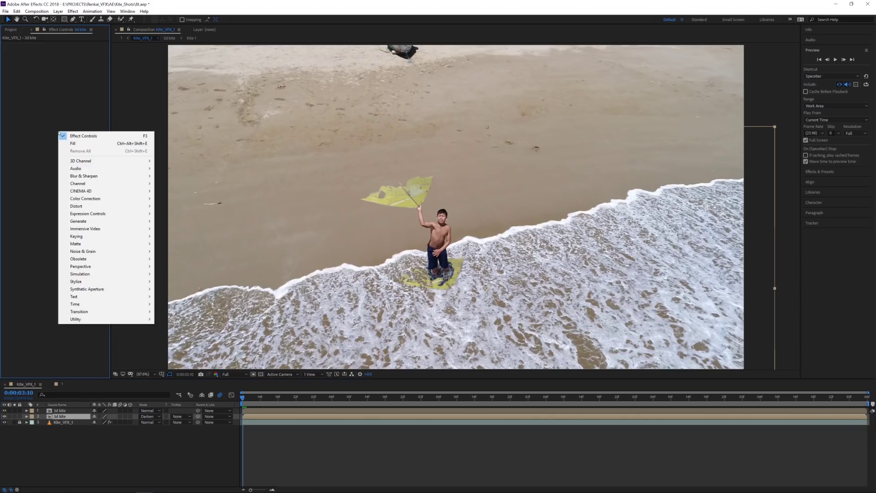
click(69, 419)
right_click(58, 417)
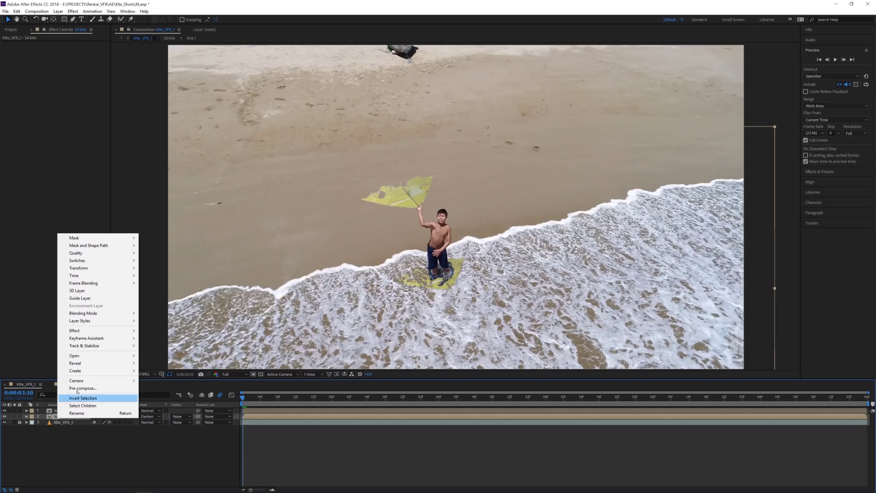
mouse_move(89, 331)
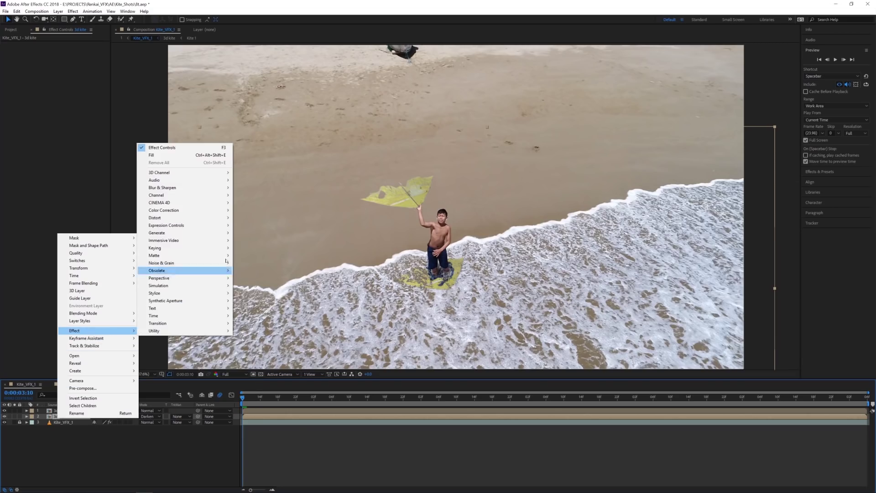
mouse_move(218, 233)
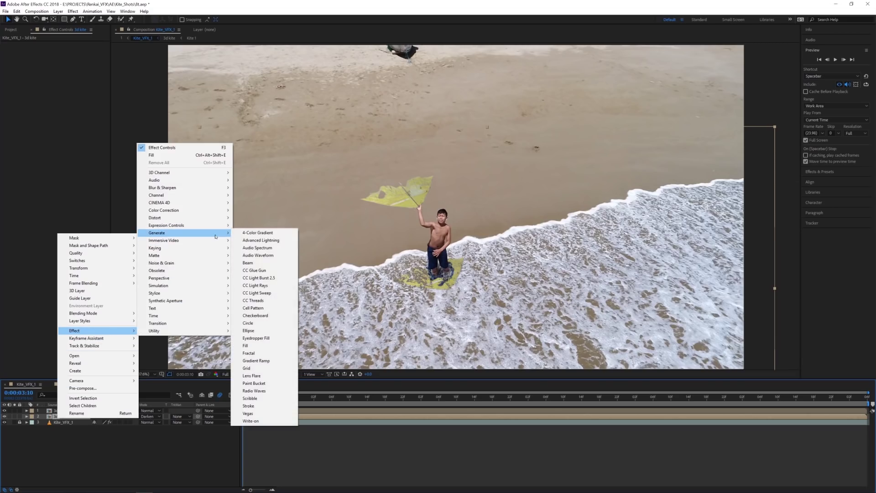
click(241, 345)
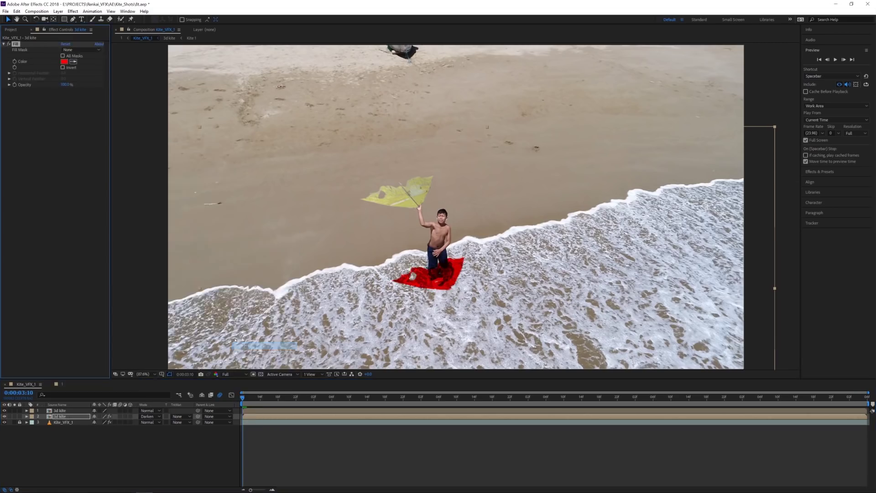
click(63, 62)
drag(456, 379, 334, 465)
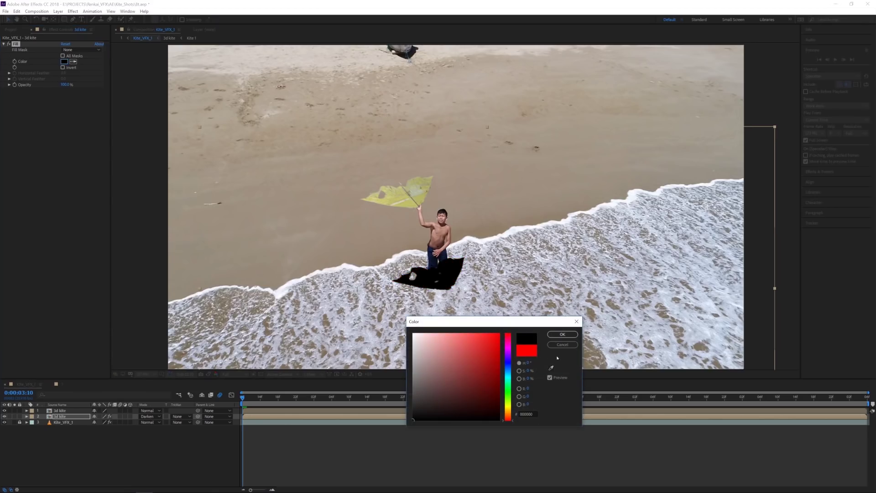
click(562, 334)
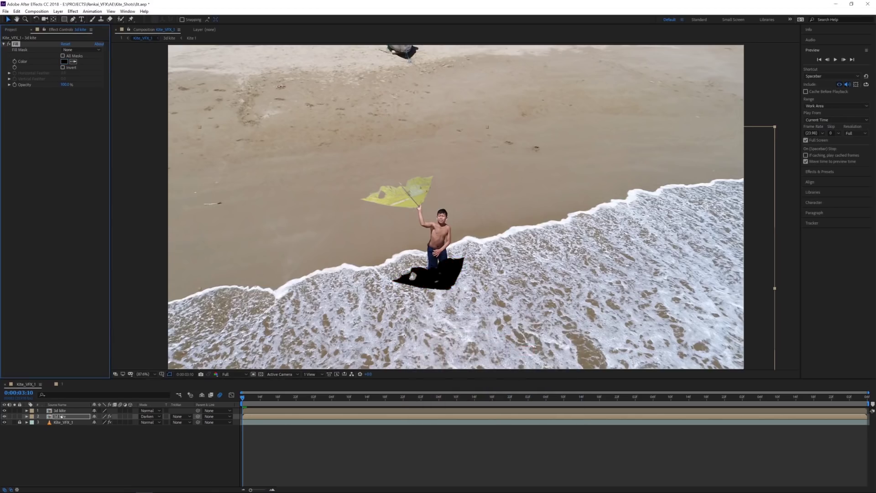
- Compare the shot with and without the black kite copy, and lower its layer Opacity to a semi-transparent shadow, judging it at 0:00:03:22
click(61, 416)
click(4, 416)
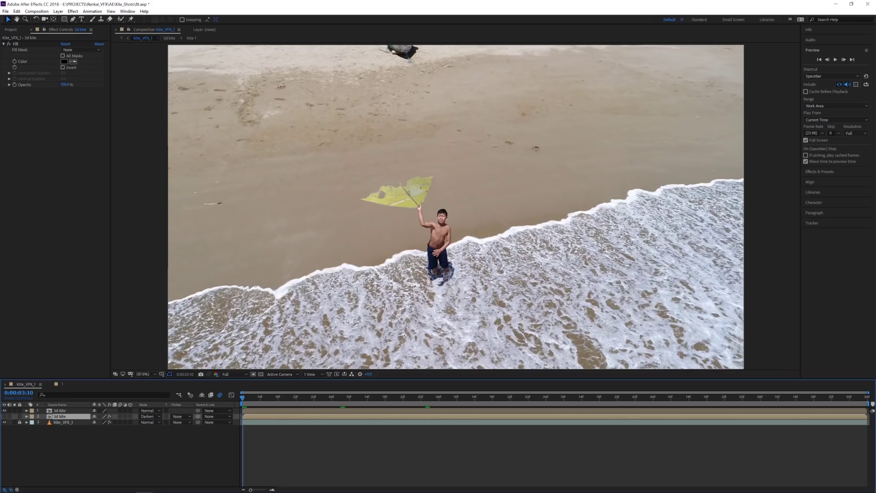
click(4, 416)
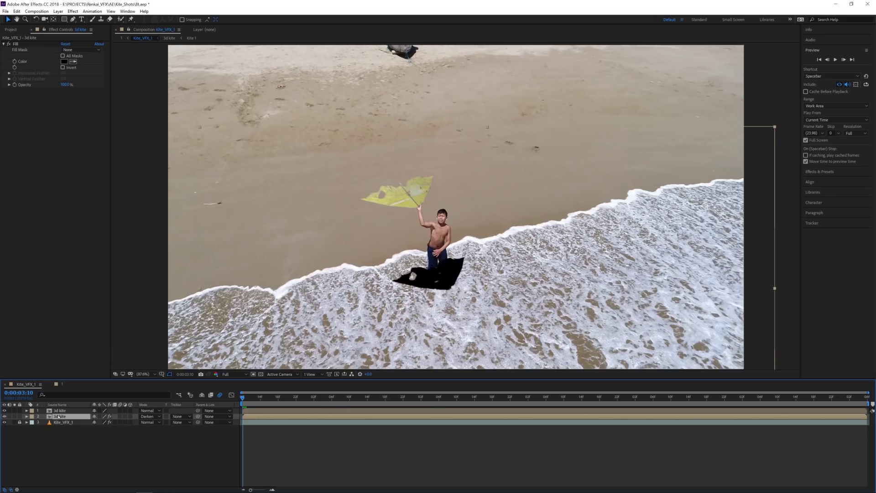
key(t)
drag(95, 422, 84, 422)
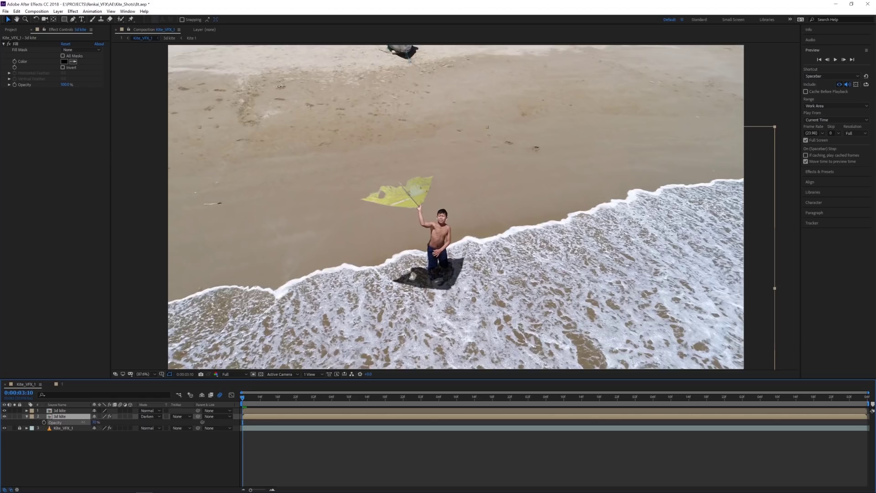
drag(242, 397, 272, 400)
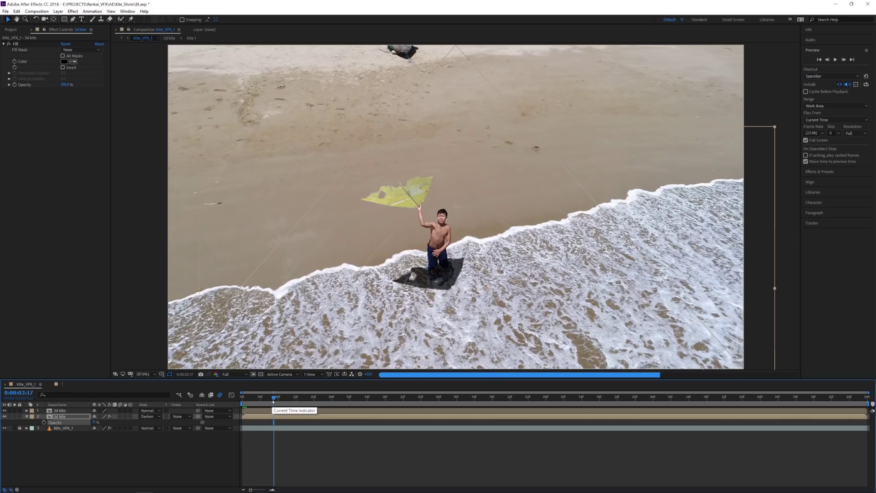
click(296, 397)
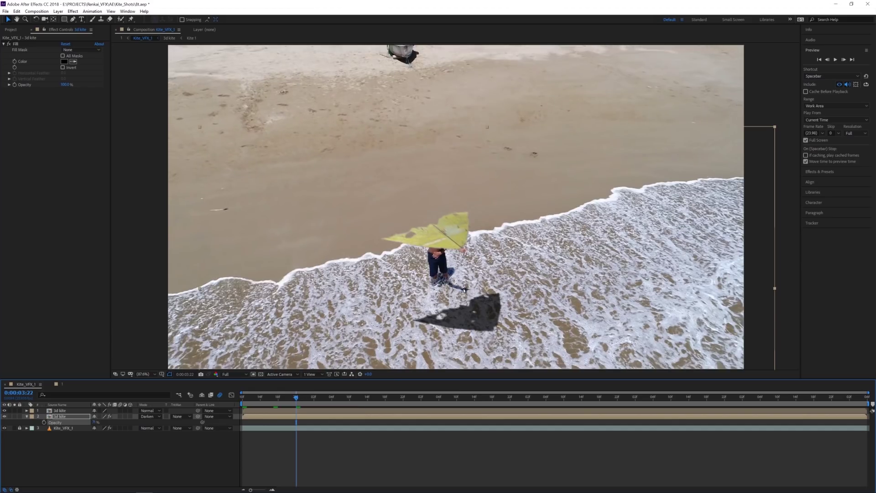
drag(95, 422, 92, 422)
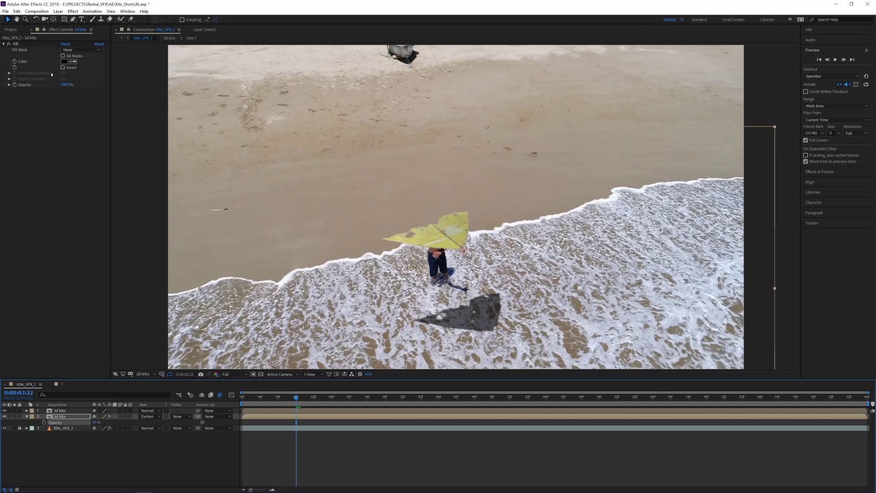
- Change the shadow copy's Fill color to a very dark blue, 0C121A, matching the boy's shadow
click(64, 61)
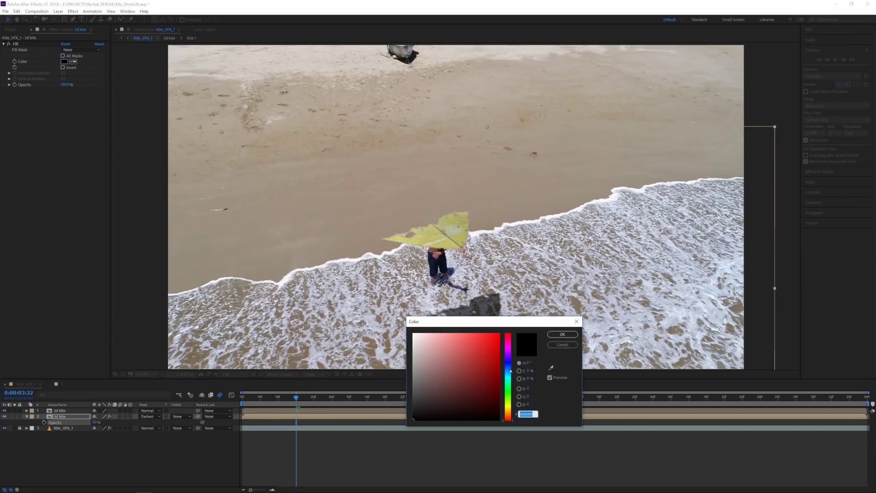
click(508, 369)
click(442, 378)
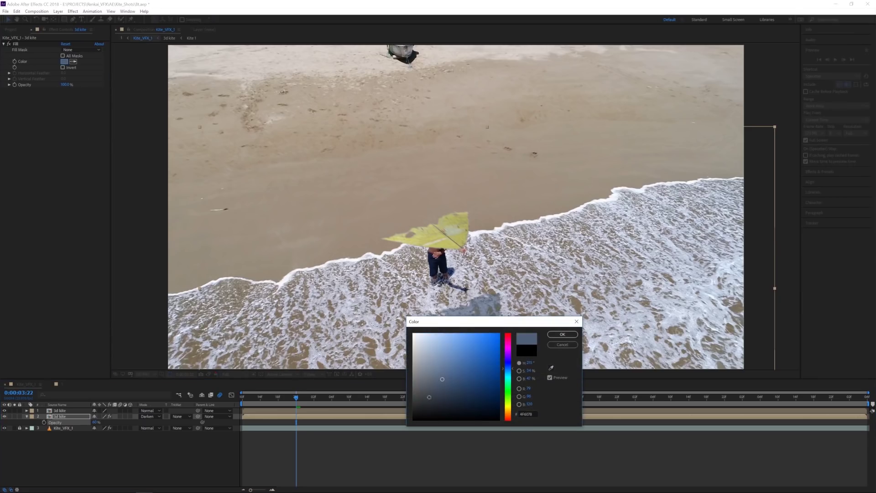
click(432, 396)
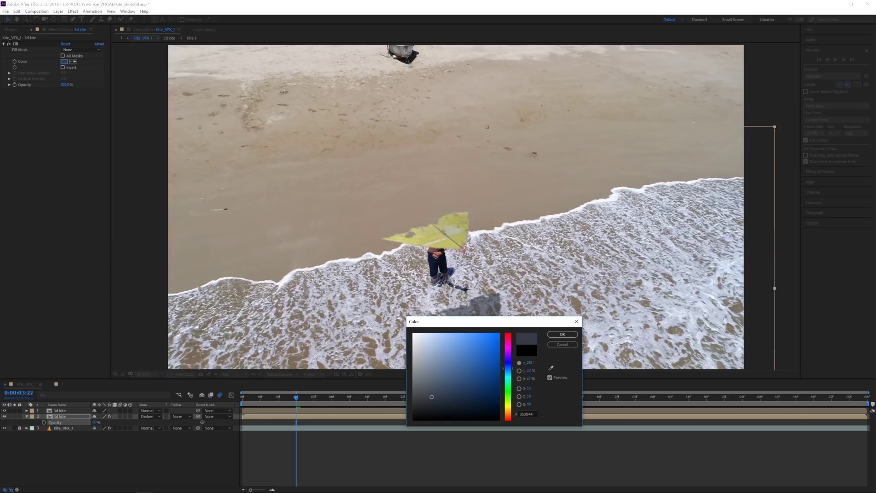
click(436, 402)
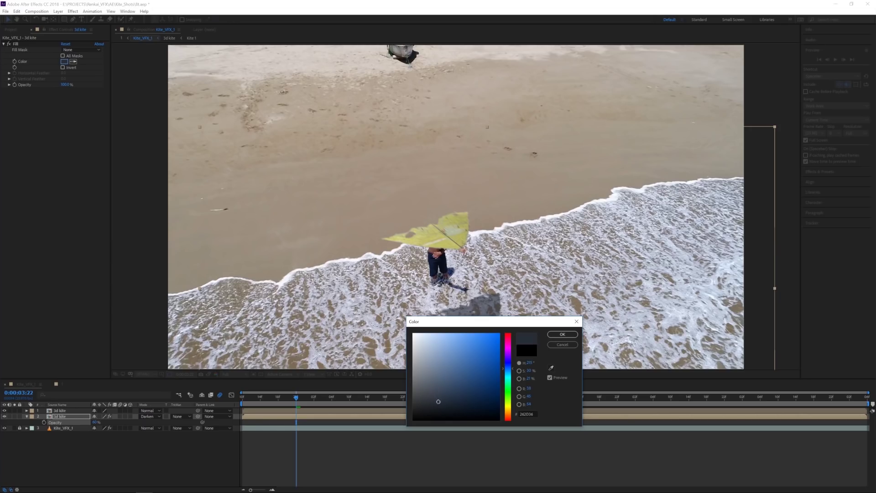
click(437, 407)
drag(449, 406, 458, 411)
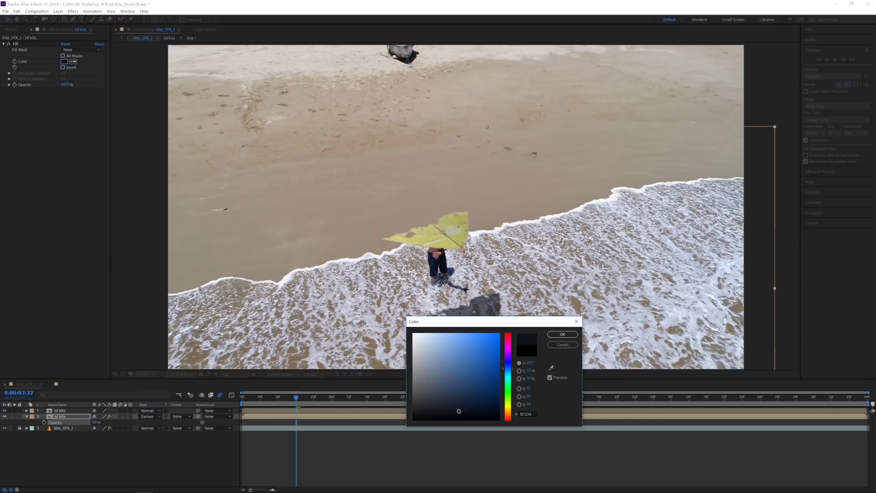
click(562, 334)
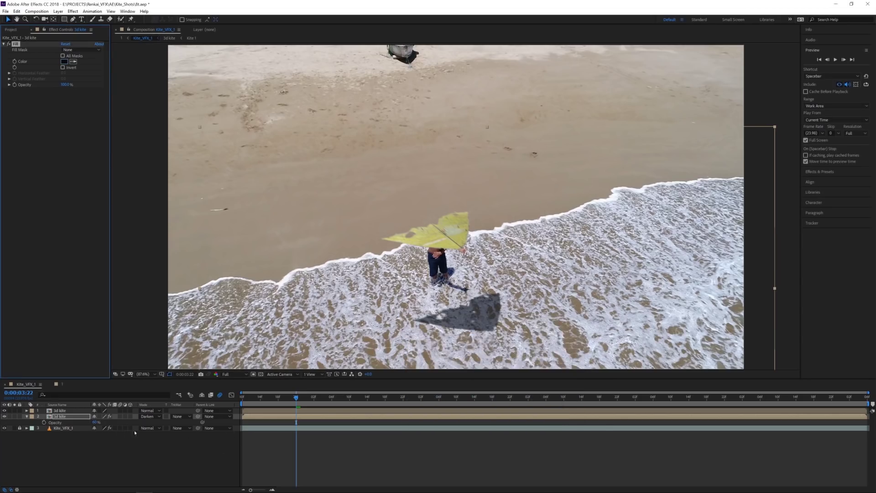
- Enable Position and Scale keyframes on the dark shadow copy of the 3d kite layer at 0:00:03:10
click(26, 416)
click(26, 416)
click(349, 398)
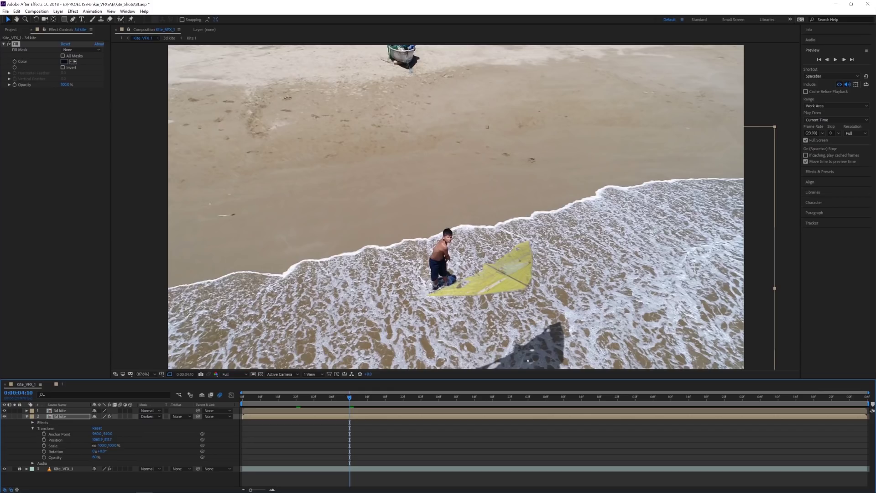
click(243, 397)
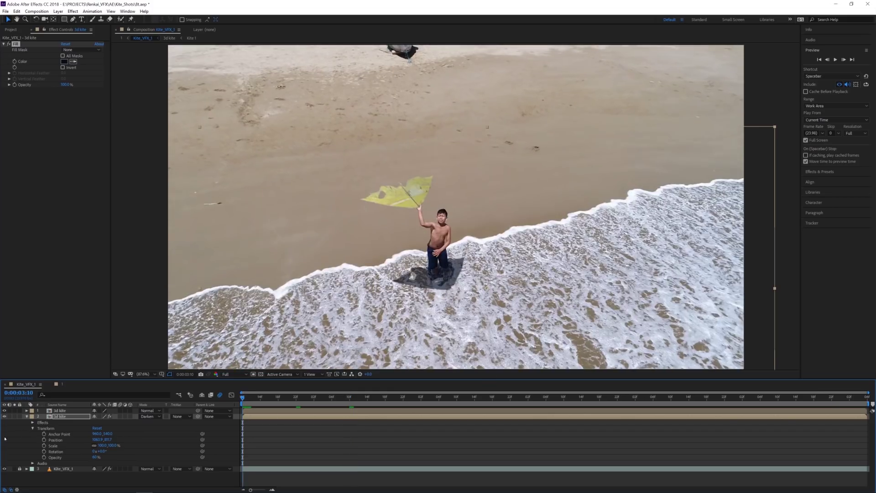
click(43, 440)
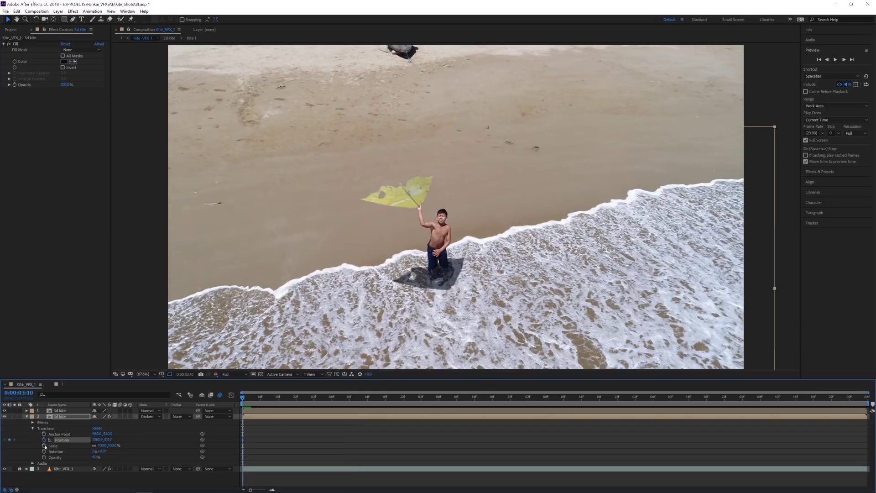
click(44, 445)
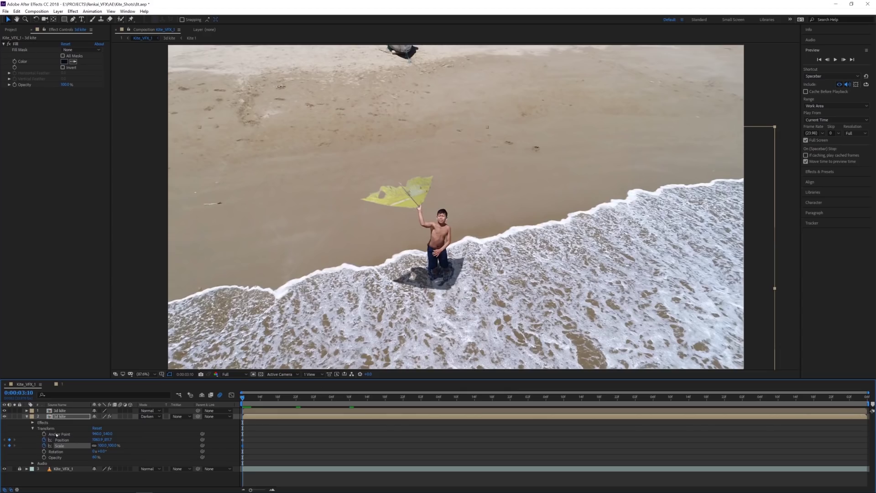
- At 0:00:04:13, scale the shadow copy to 62% and move it lower and farther from the kite, checking the motion over the preceding frames
click(274, 397)
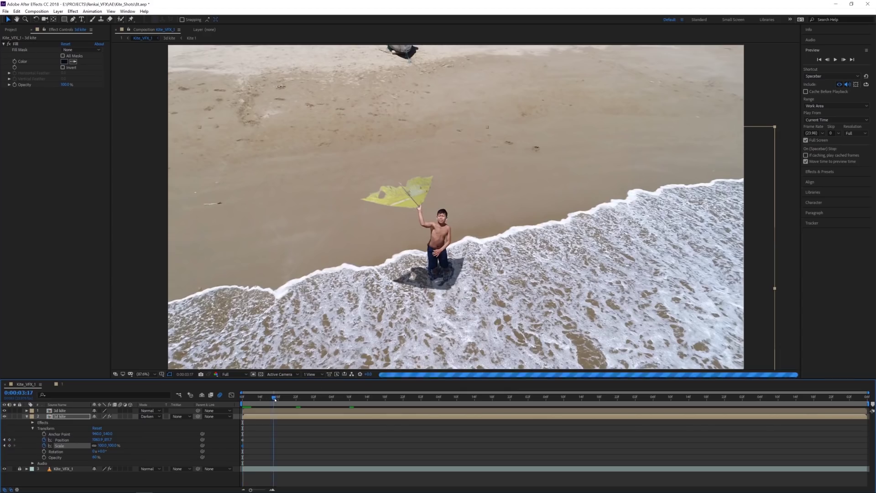
drag(275, 399, 362, 401)
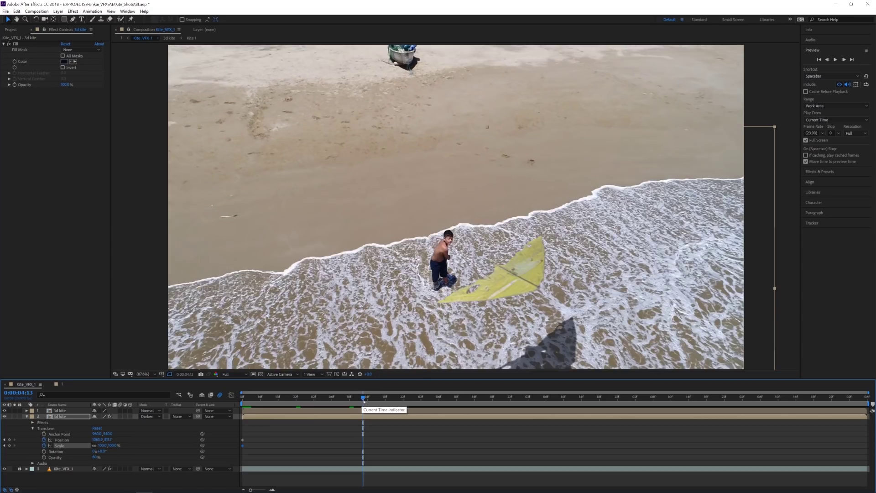
drag(105, 447, 87, 447)
drag(502, 329, 537, 371)
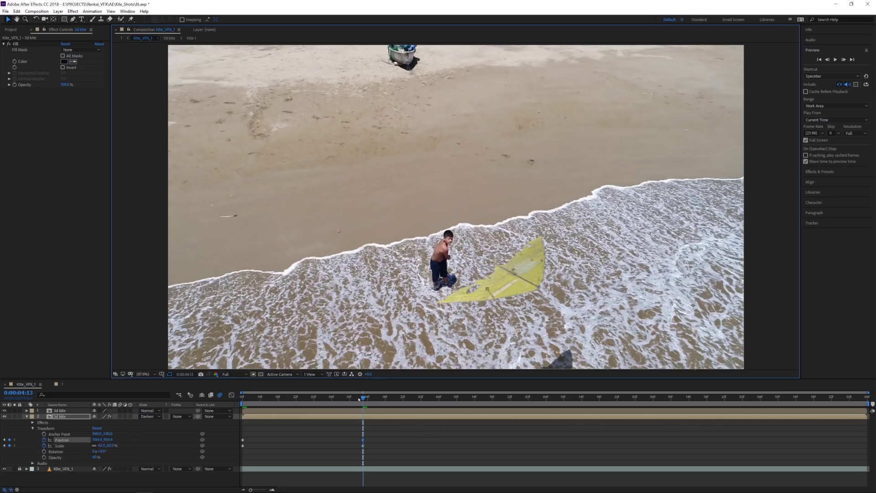
drag(359, 398, 349, 398)
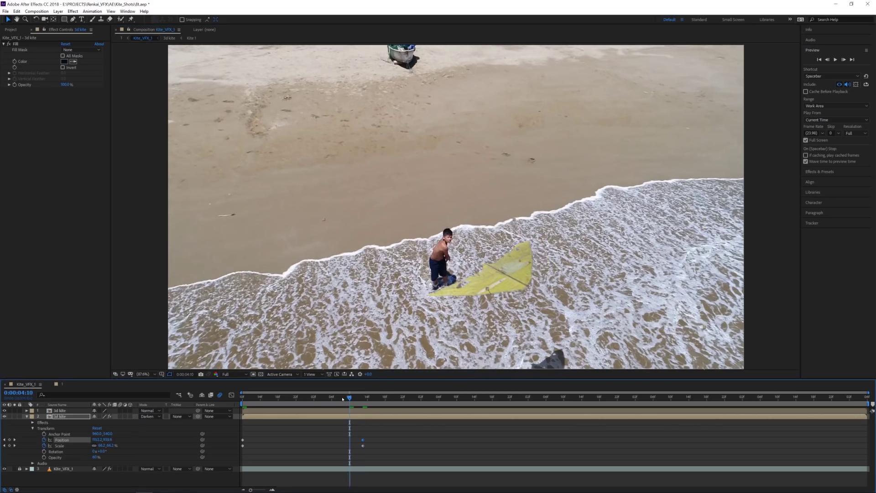
click(331, 398)
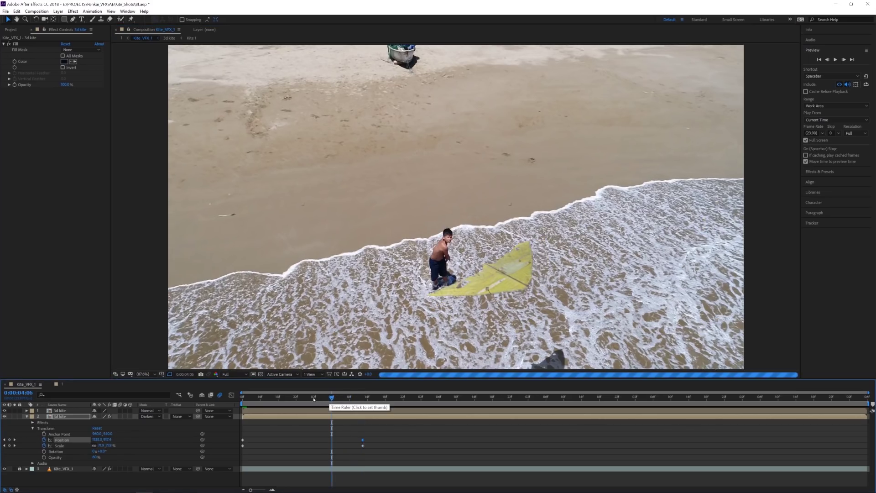
click(291, 398)
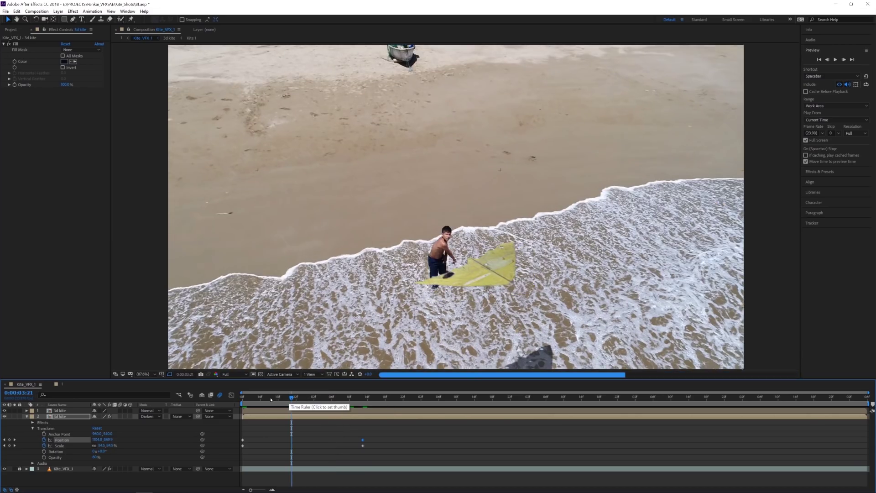
click(296, 398)
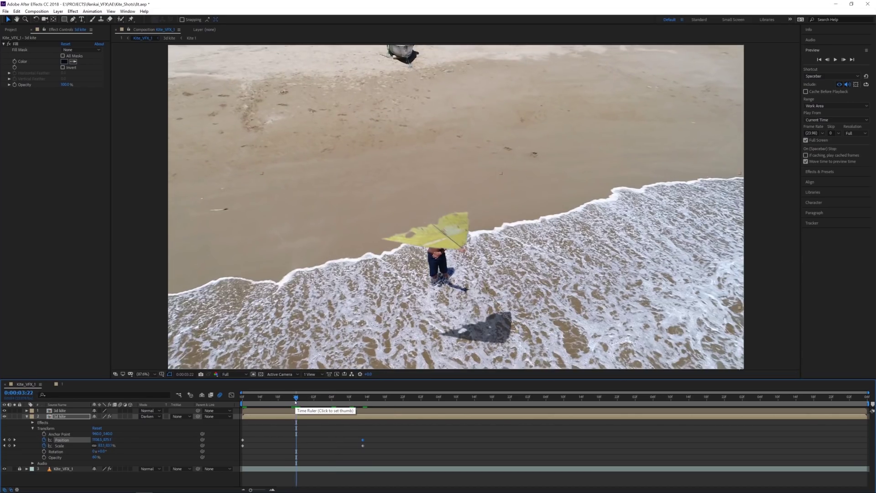
- At 0:00:05:00, move the shadow copy farther below the kite, reduce its Scale, and preview the shot
click(367, 397)
click(399, 398)
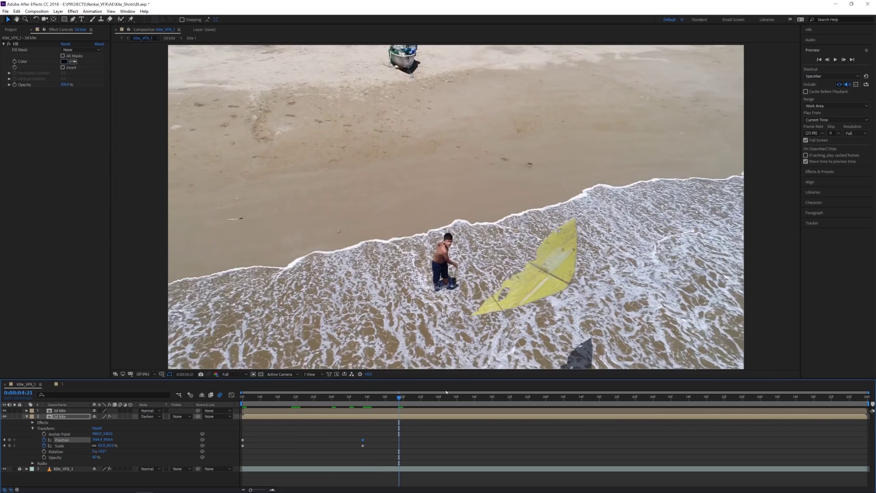
click(412, 398)
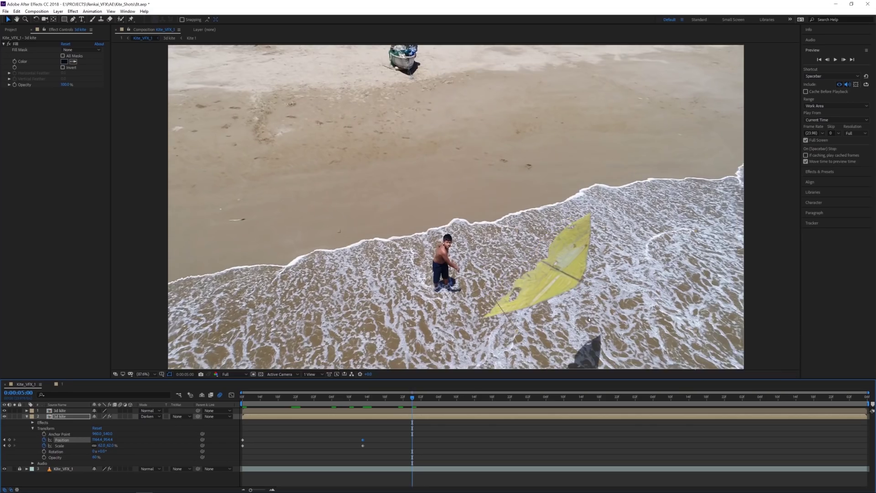
drag(592, 319, 596, 338)
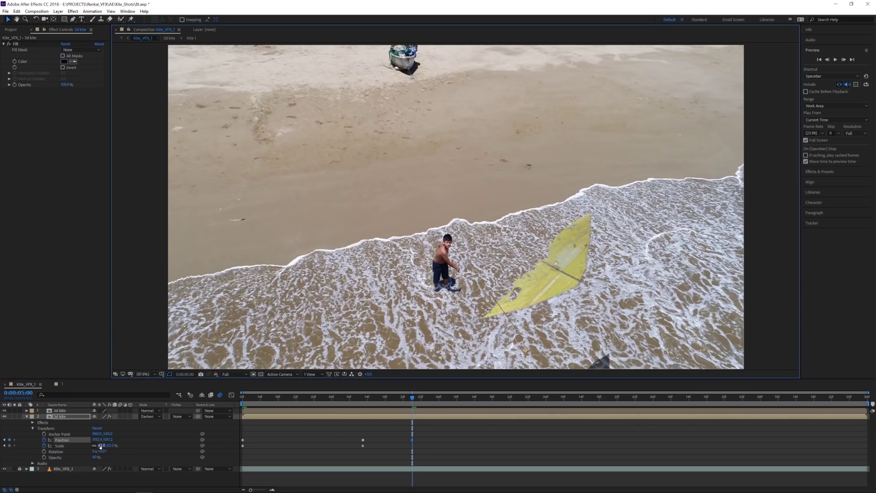
drag(101, 445, 89, 445)
drag(577, 354, 590, 358)
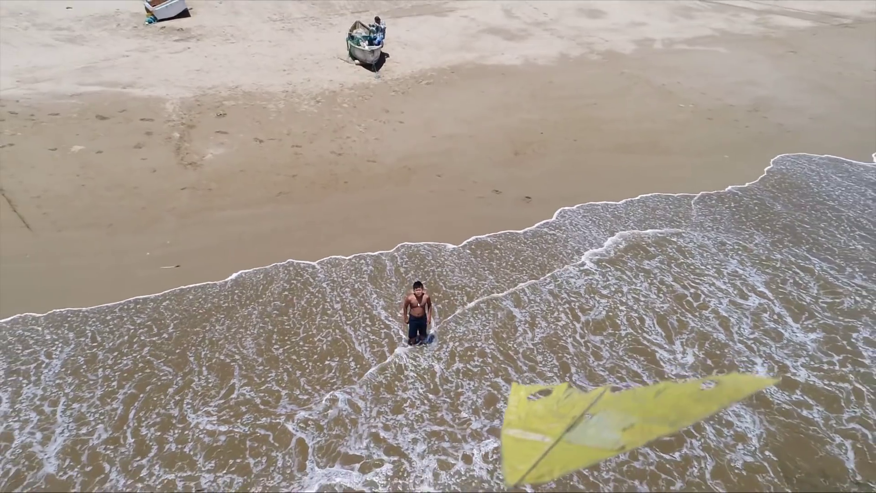
key(space)
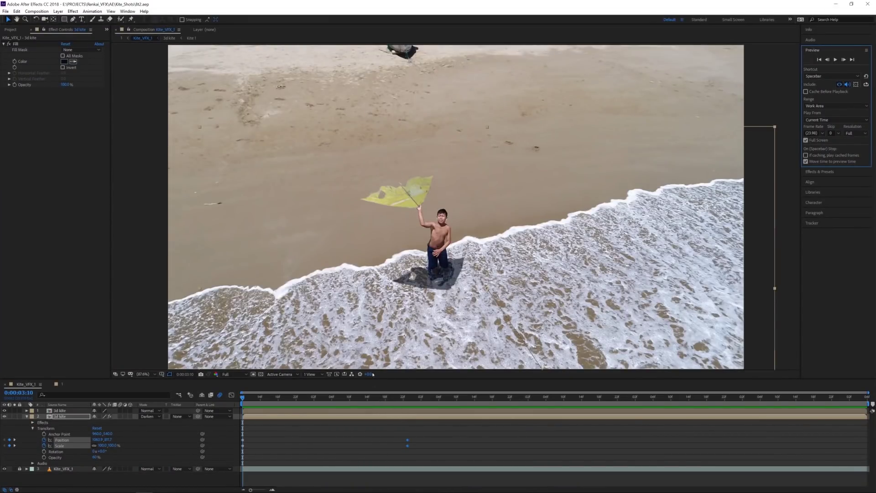
- Collapse the shadow layer's properties and scrub composition 1 to compare the kite shot with the preceding beach footage
key(ctrl+grave)
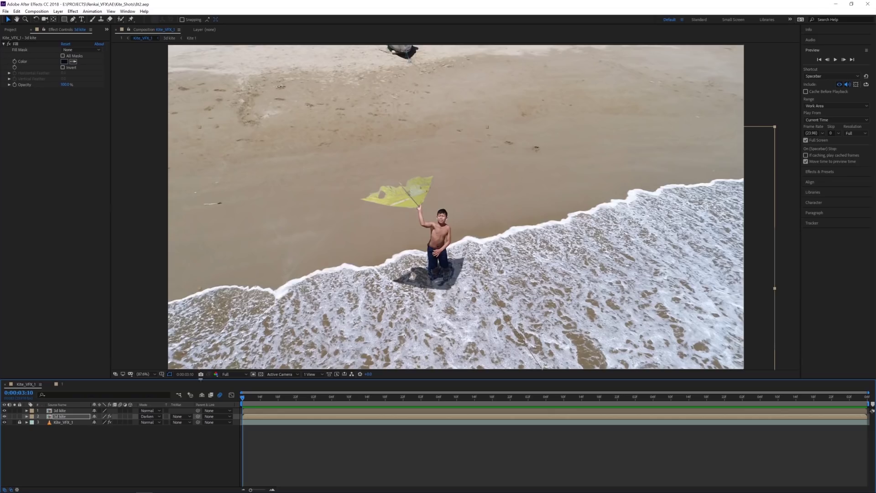
click(58, 385)
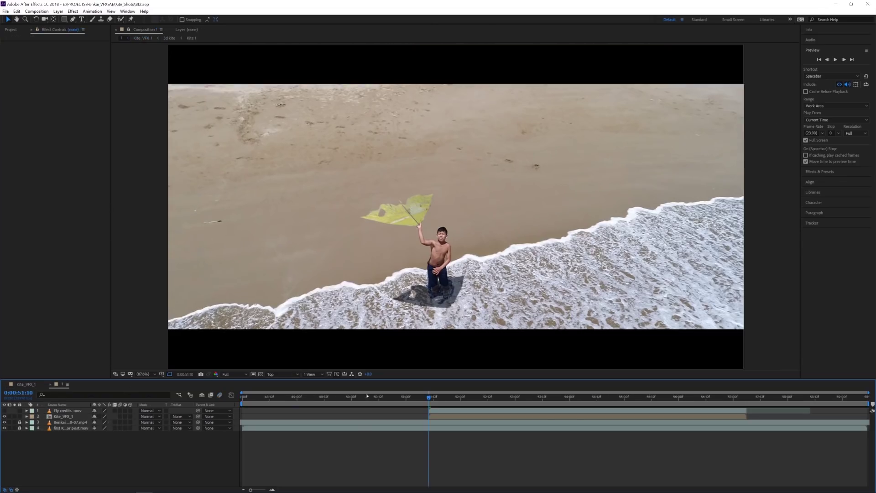
drag(368, 395, 295, 405)
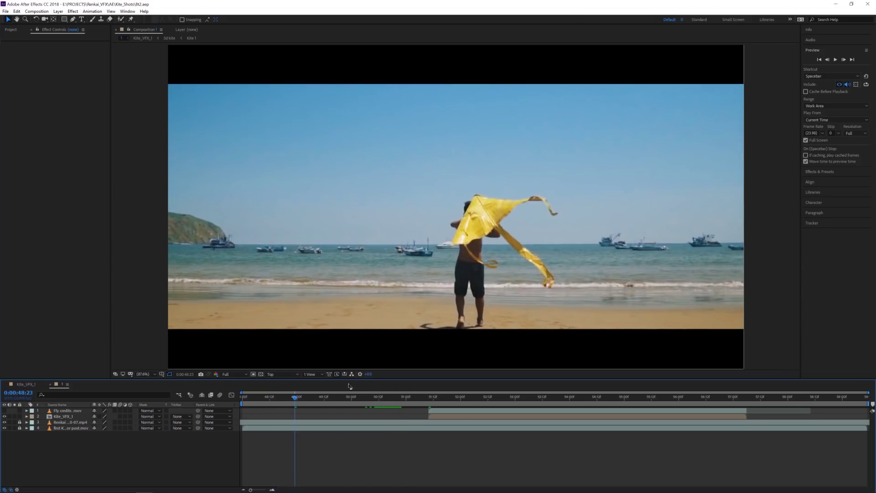
drag(353, 397, 590, 400)
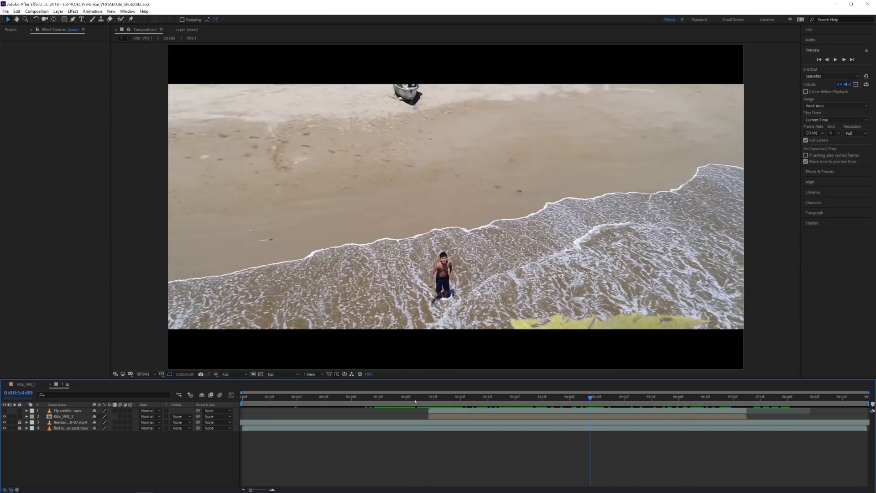
- Add an adjustment layer to the Kite_VFX_1 composition and place it above both 3d kite layers
click(25, 386)
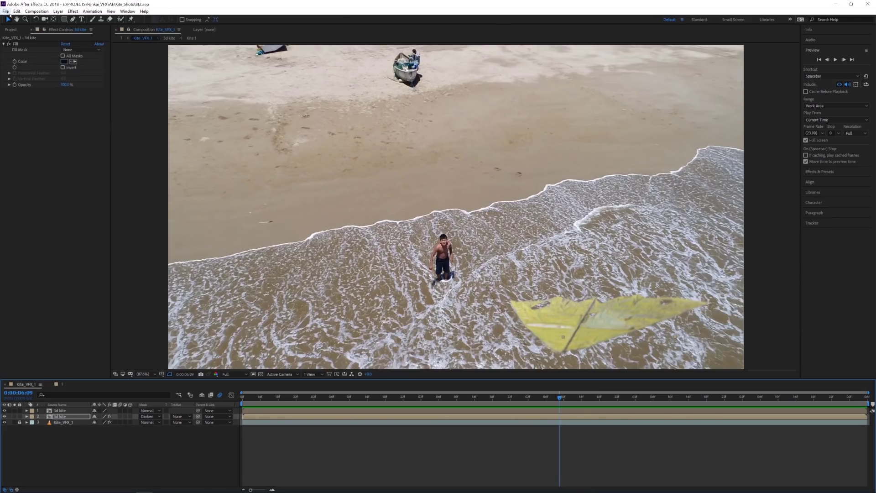
click(5, 11)
mouse_move(58, 11)
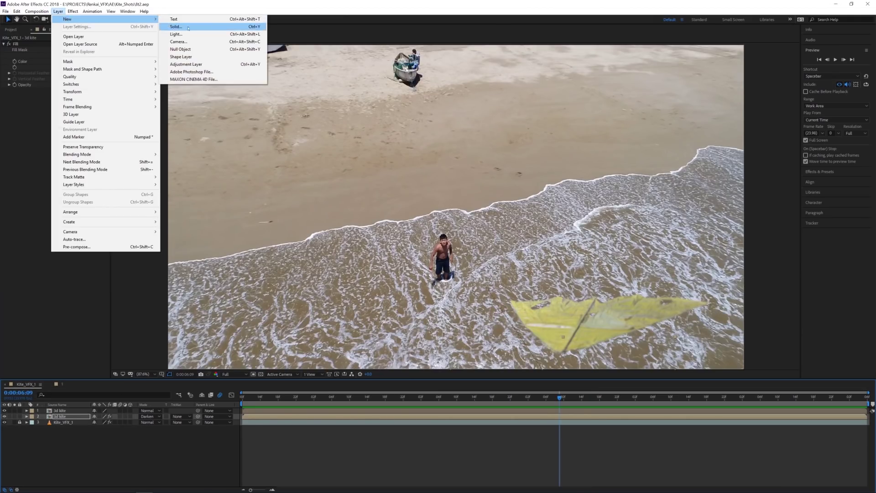
click(179, 65)
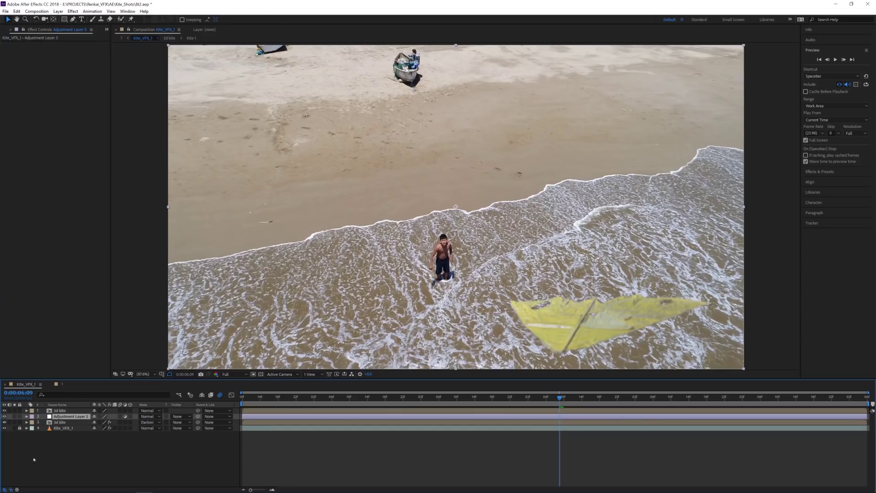
drag(75, 417, 74, 410)
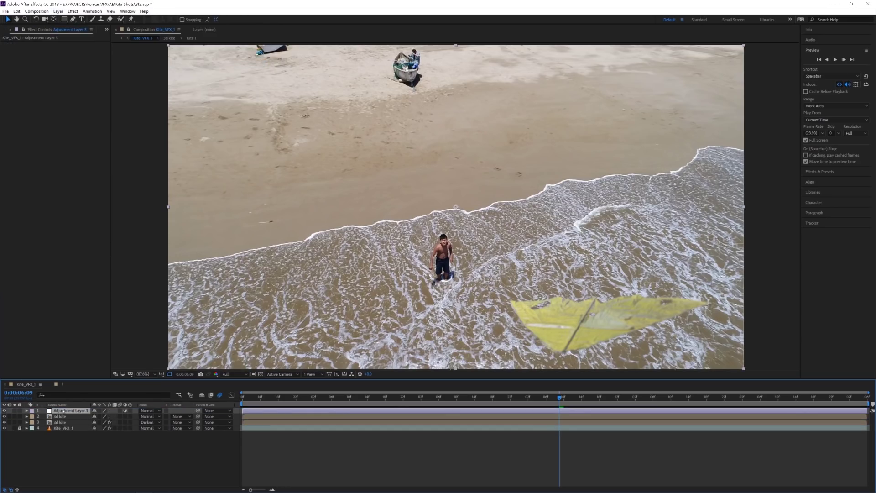
- Apply the Lumetri Color effect to the adjustment layer
right_click(64, 411)
mouse_move(106, 327)
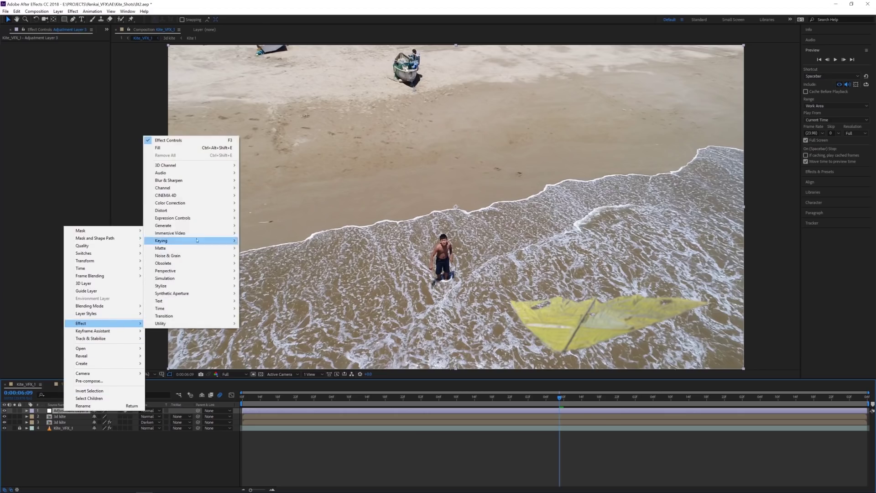
mouse_move(201, 203)
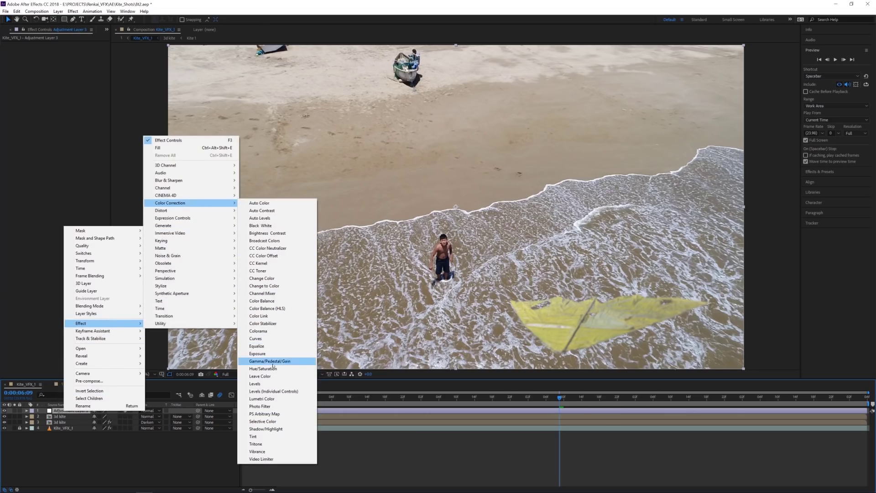
click(263, 399)
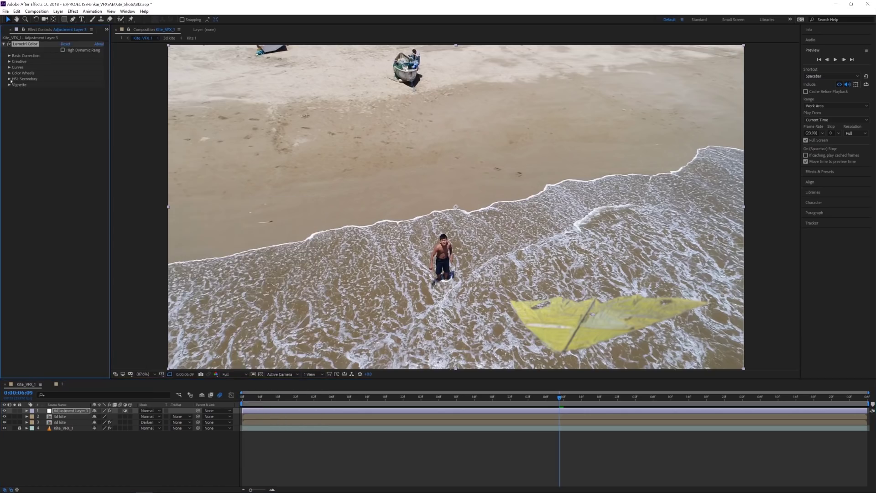
- Load the LUT file Renkai - Rec.709.cube from the Kite CGI FX folder as Lumetri Color's Creative look
click(8, 61)
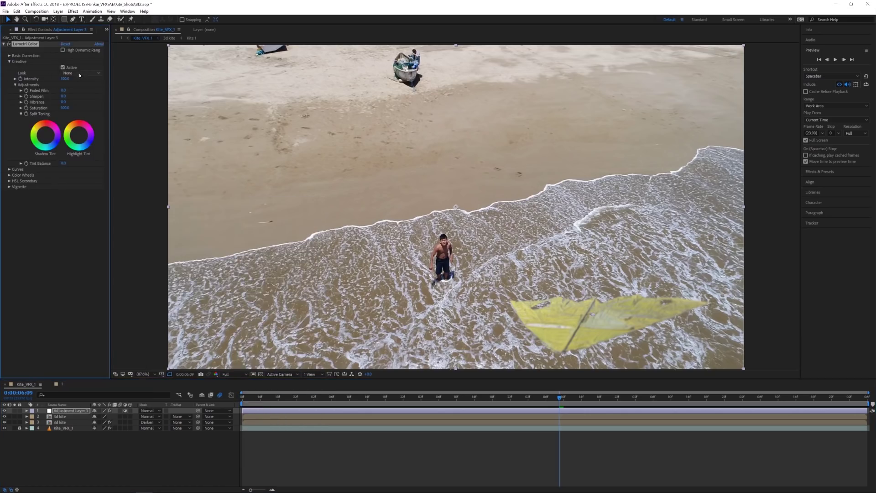
click(81, 73)
click(81, 102)
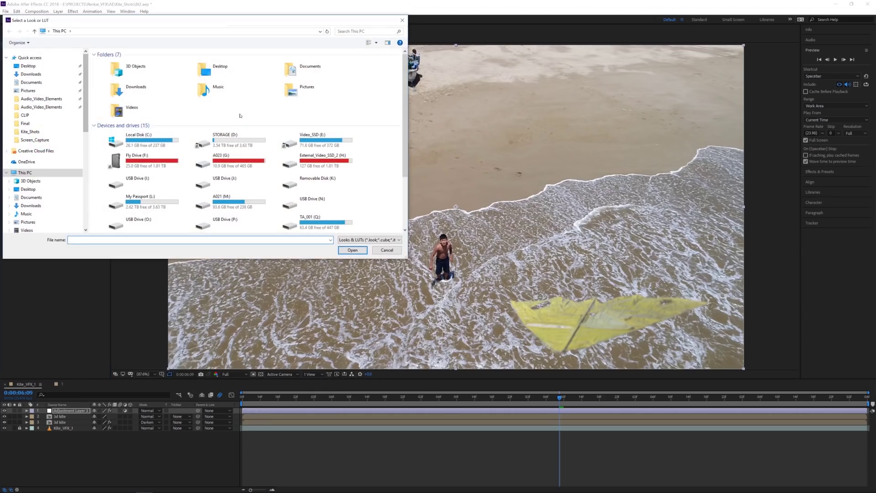
scroll(32, 208, down, 2)
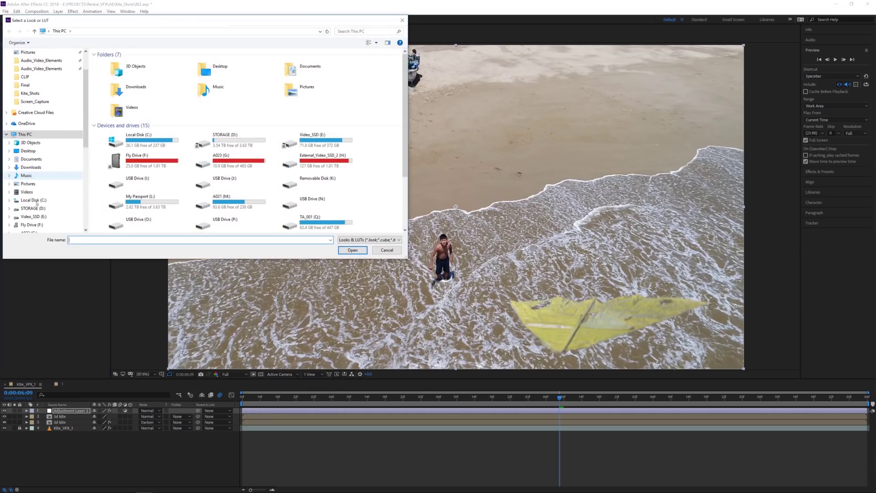
click(37, 201)
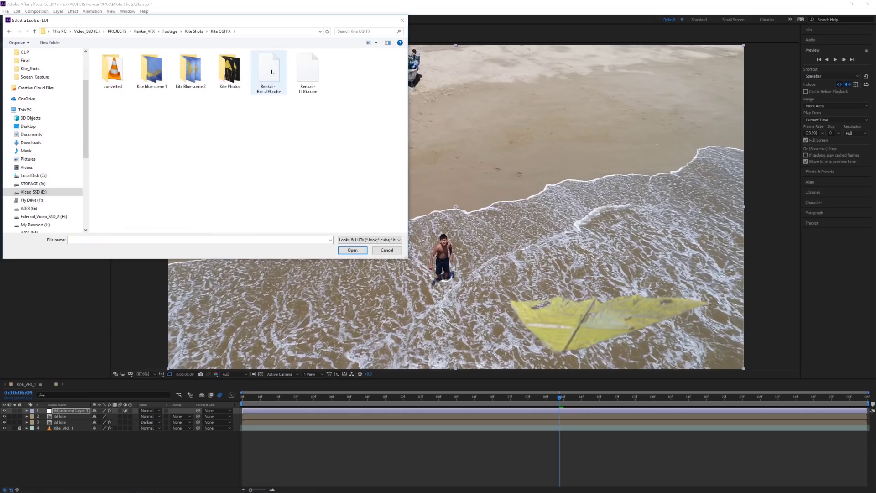
click(272, 72)
double_click(272, 72)
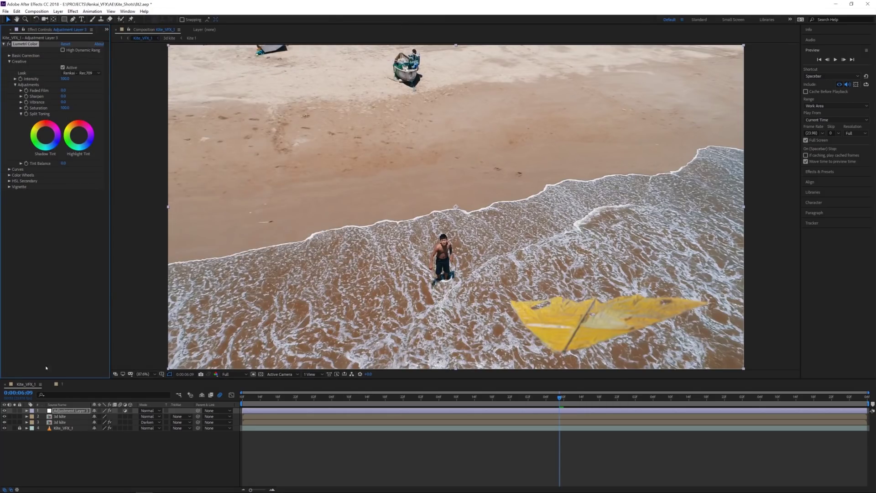
- Review the graded kite and shadow by scrubbing Kite_VFX_1 and the matching part of composition 1
drag(297, 396, 265, 398)
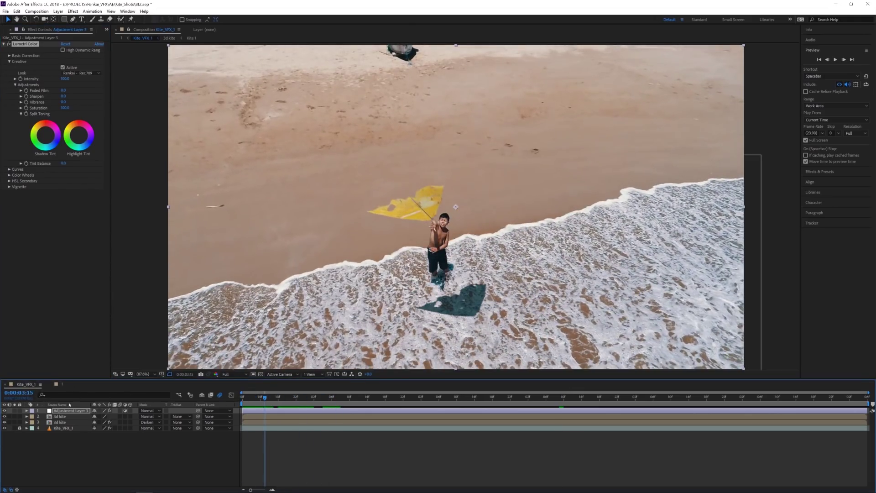
click(57, 384)
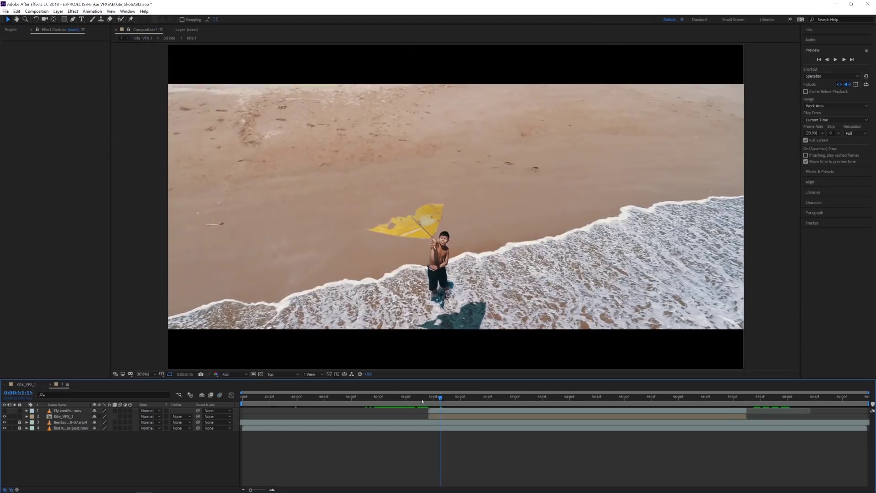
drag(422, 401, 474, 398)
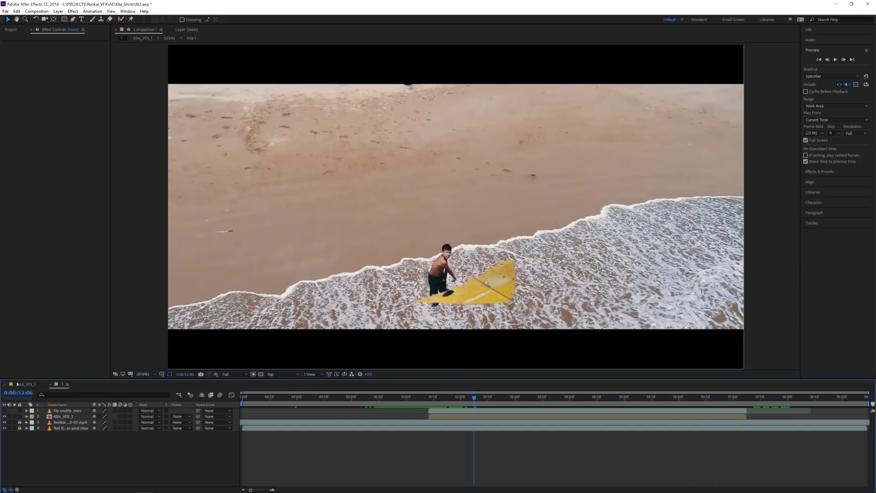
- Warm the white balance Temperature in the Basic Correction of the Kite_VFX_1 adjustment layer's Lumetri Color effect
click(17, 384)
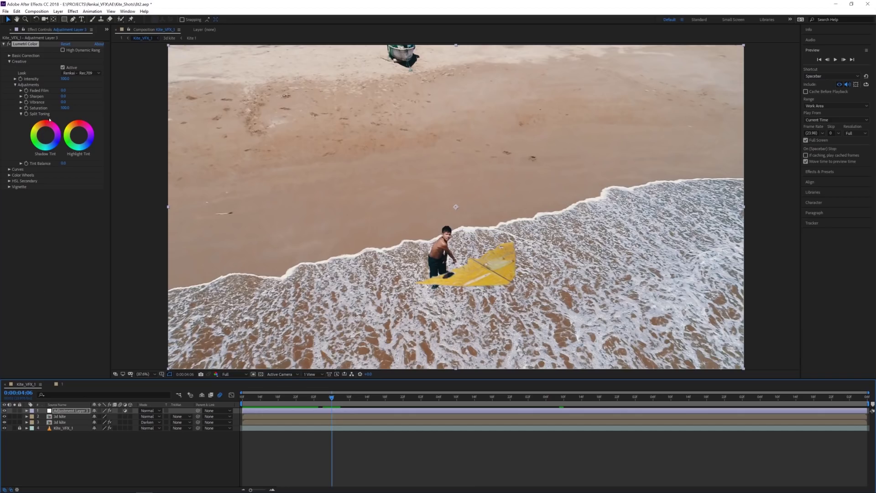
click(9, 56)
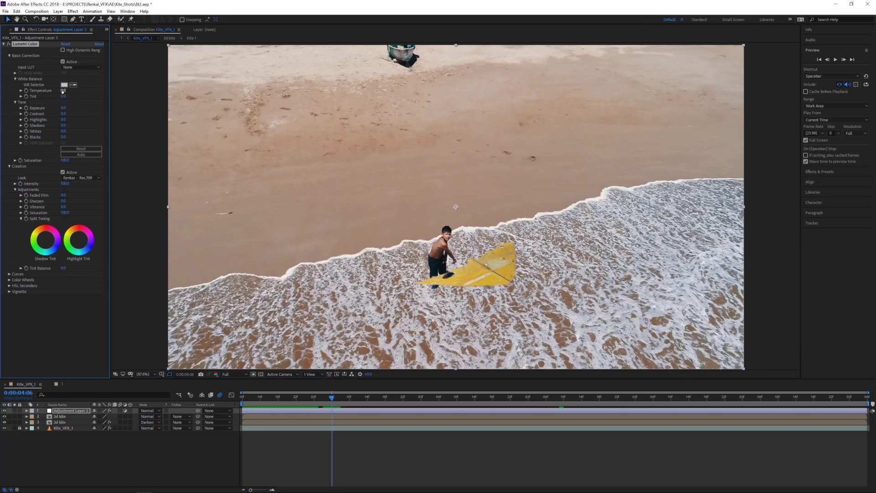
drag(69, 91, 70, 91)
- Review the warmer grade by playing Kite_VFX_1 and comparing it with the preceding footage in composition 1
key(space)
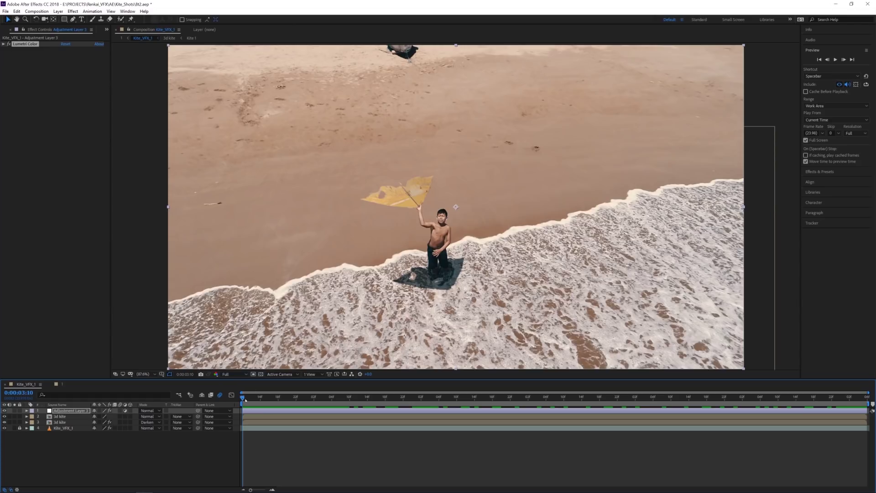
drag(245, 400, 262, 407)
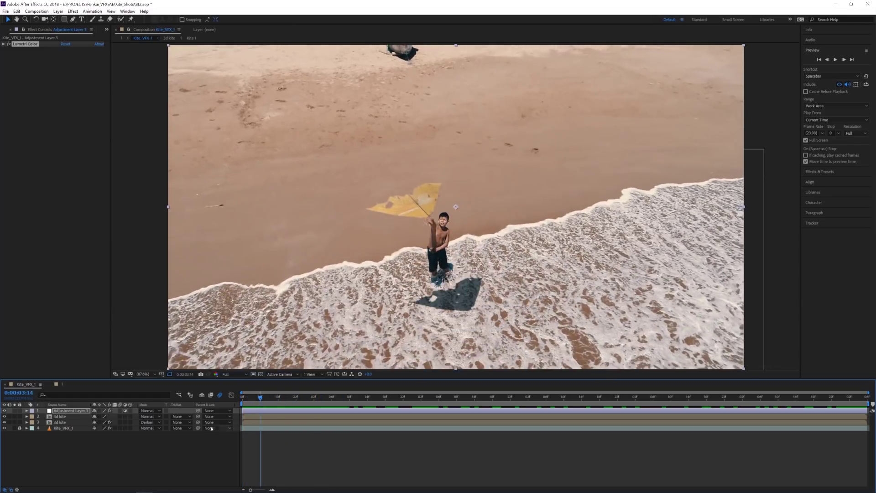
click(61, 385)
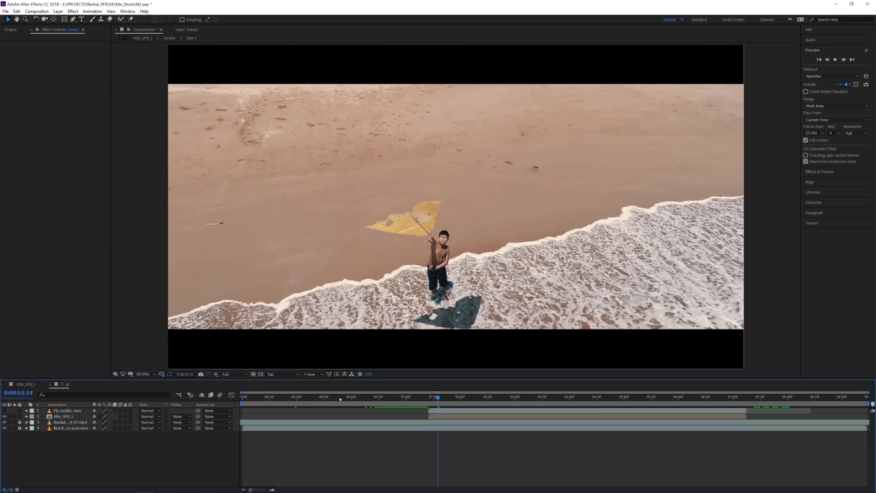
drag(435, 400, 367, 407)
key(space)
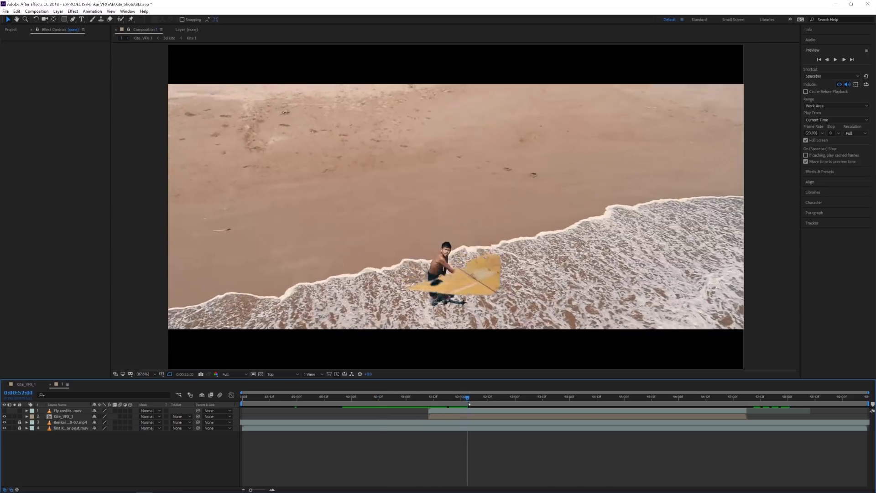
click(467, 404)
- Apply the Lumetri Color effect to the upper 3d kite layer in Kite_VFX_1
click(25, 385)
click(60, 416)
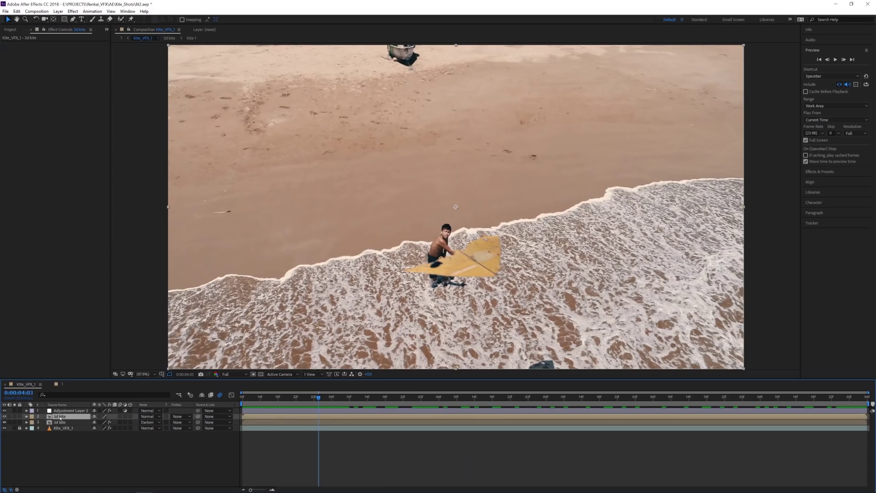
right_click(52, 87)
mouse_move(114, 154)
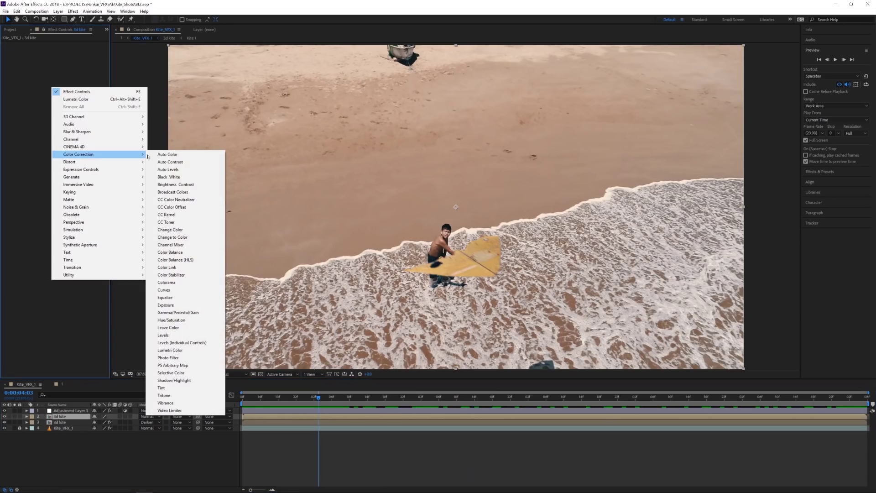
click(183, 350)
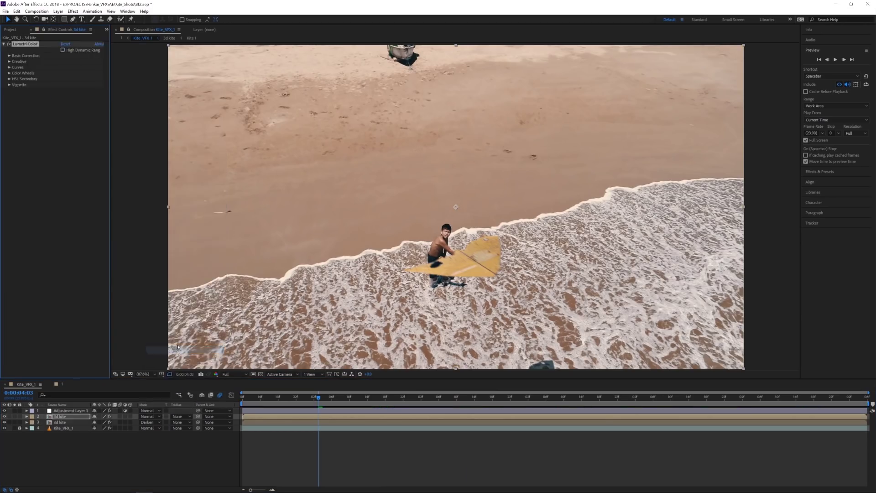
- Grade the kite in Lumetri Color with a Basic Correction Saturation of 142, a warmer Temperature and an adjusted Highlight Tint
click(9, 55)
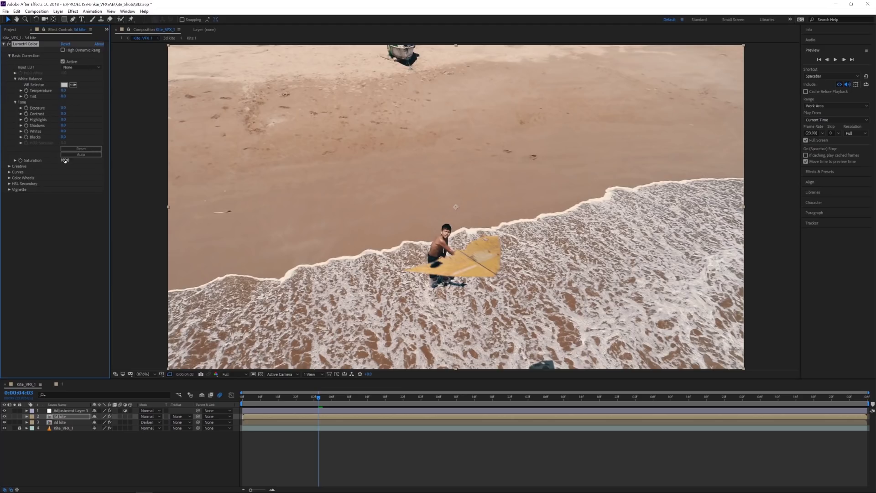
drag(64, 161, 78, 160)
click(9, 167)
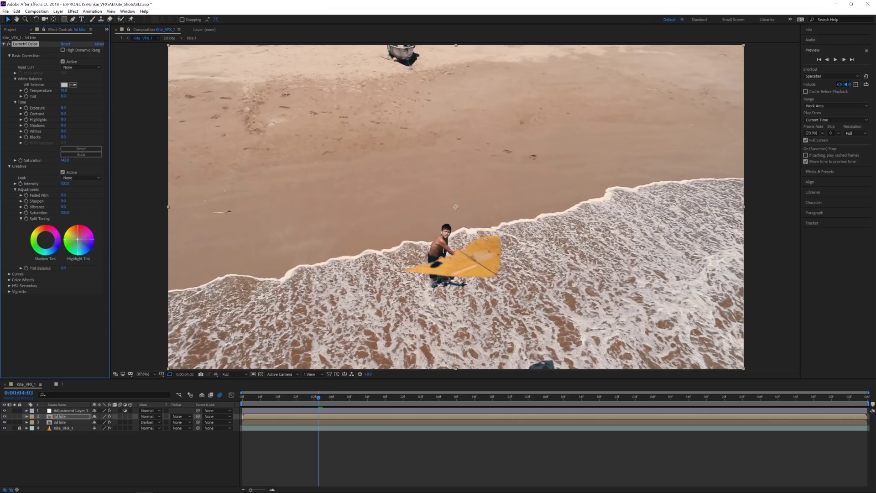
click(208, 354)
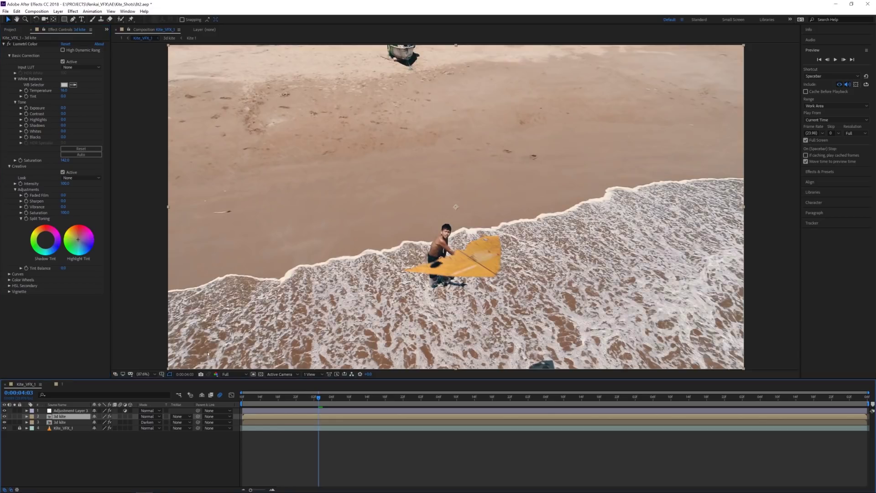
- Make the Fly credits .mov layer visible in composition 1 and review the graded kite shot together with the title
drag(321, 403, 52, 395)
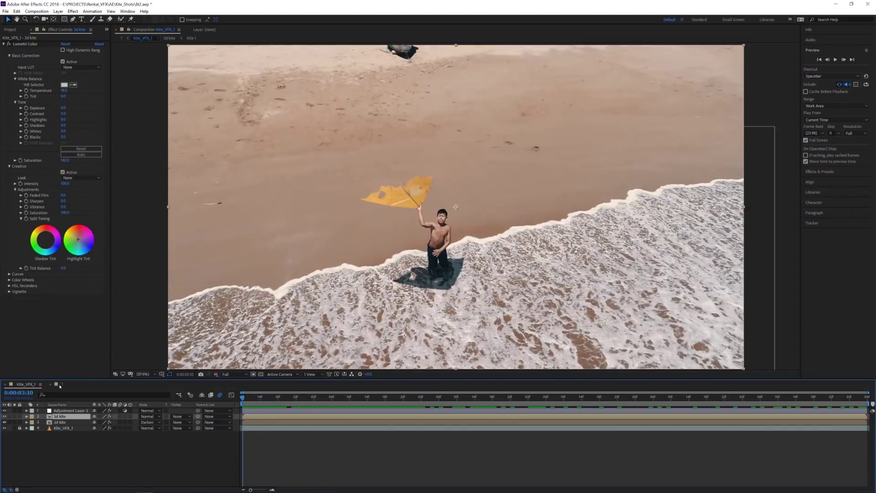
click(59, 385)
mouse_move(423, 404)
mouse_down()
mouse_move(463, 396)
mouse_move(379, 397)
mouse_move(643, 397)
mouse_move(761, 407)
mouse_move(409, 412)
mouse_move(436, 412)
mouse_up()
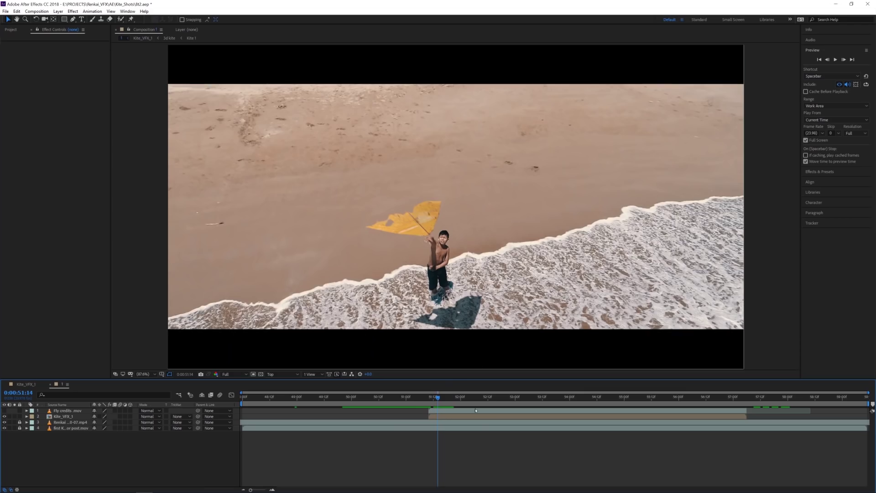
click(4, 411)
drag(454, 400, 690, 398)
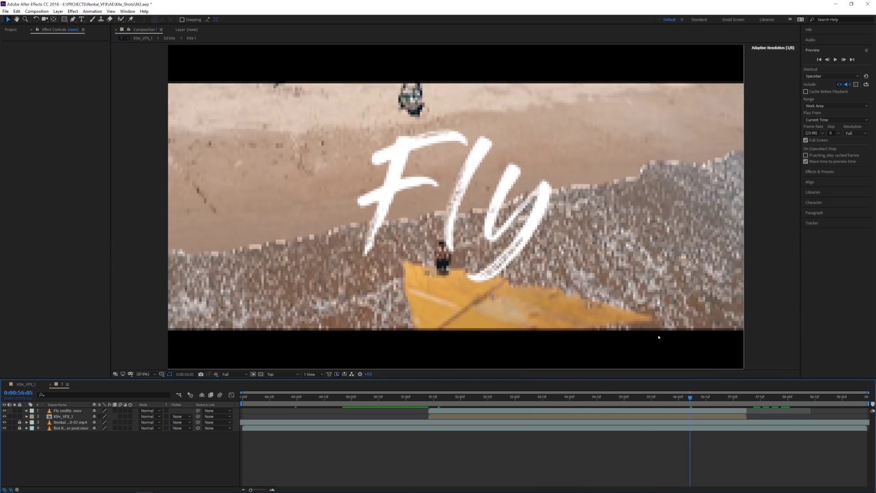